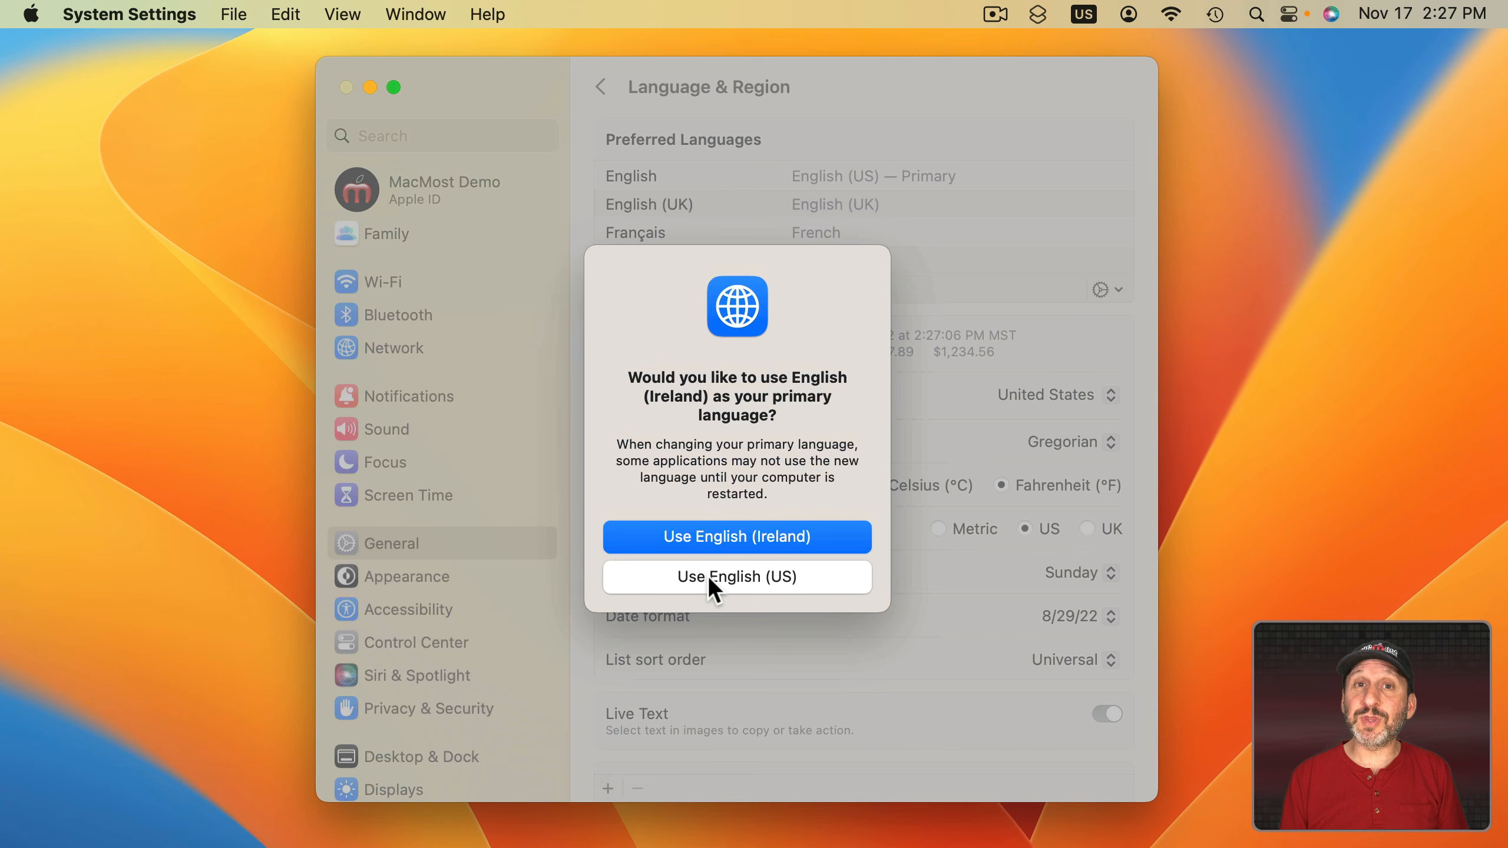
- Keep English (US) as the primary language and move French above English (UK) in the preferred languages
click(707, 575)
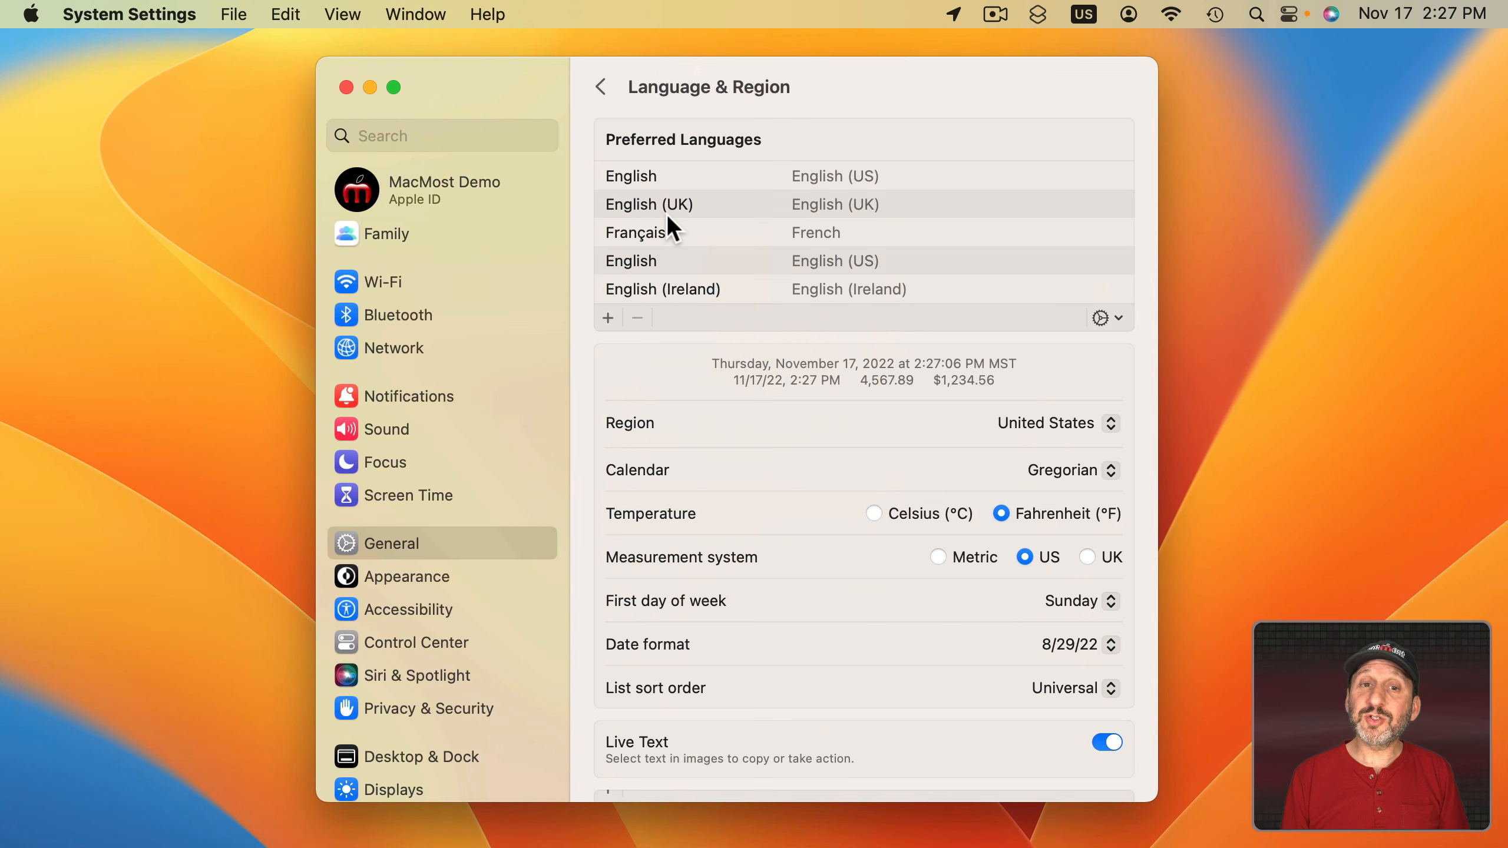
click(653, 229)
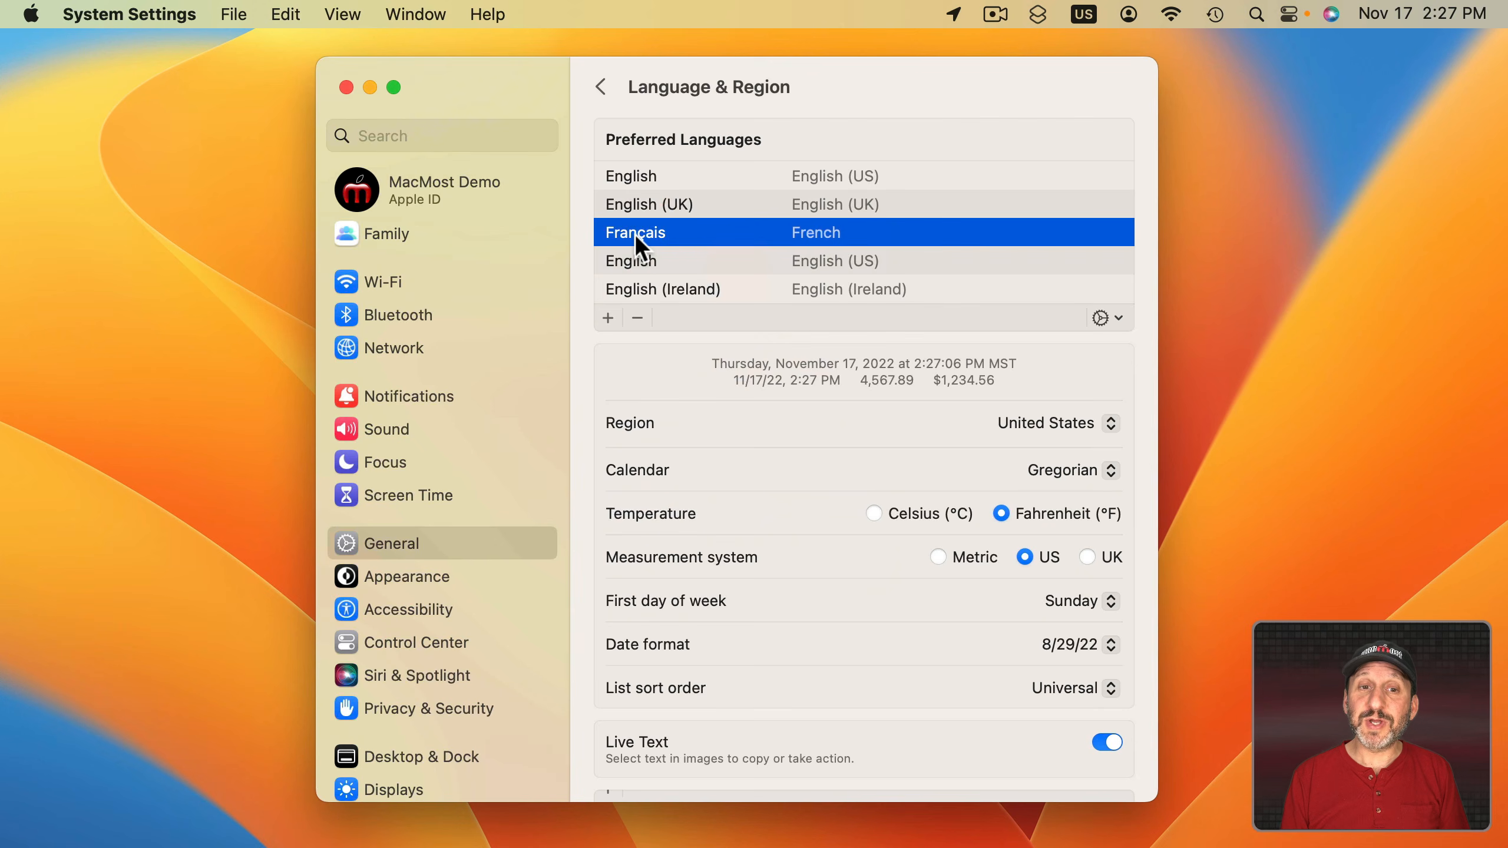
drag(634, 233, 636, 190)
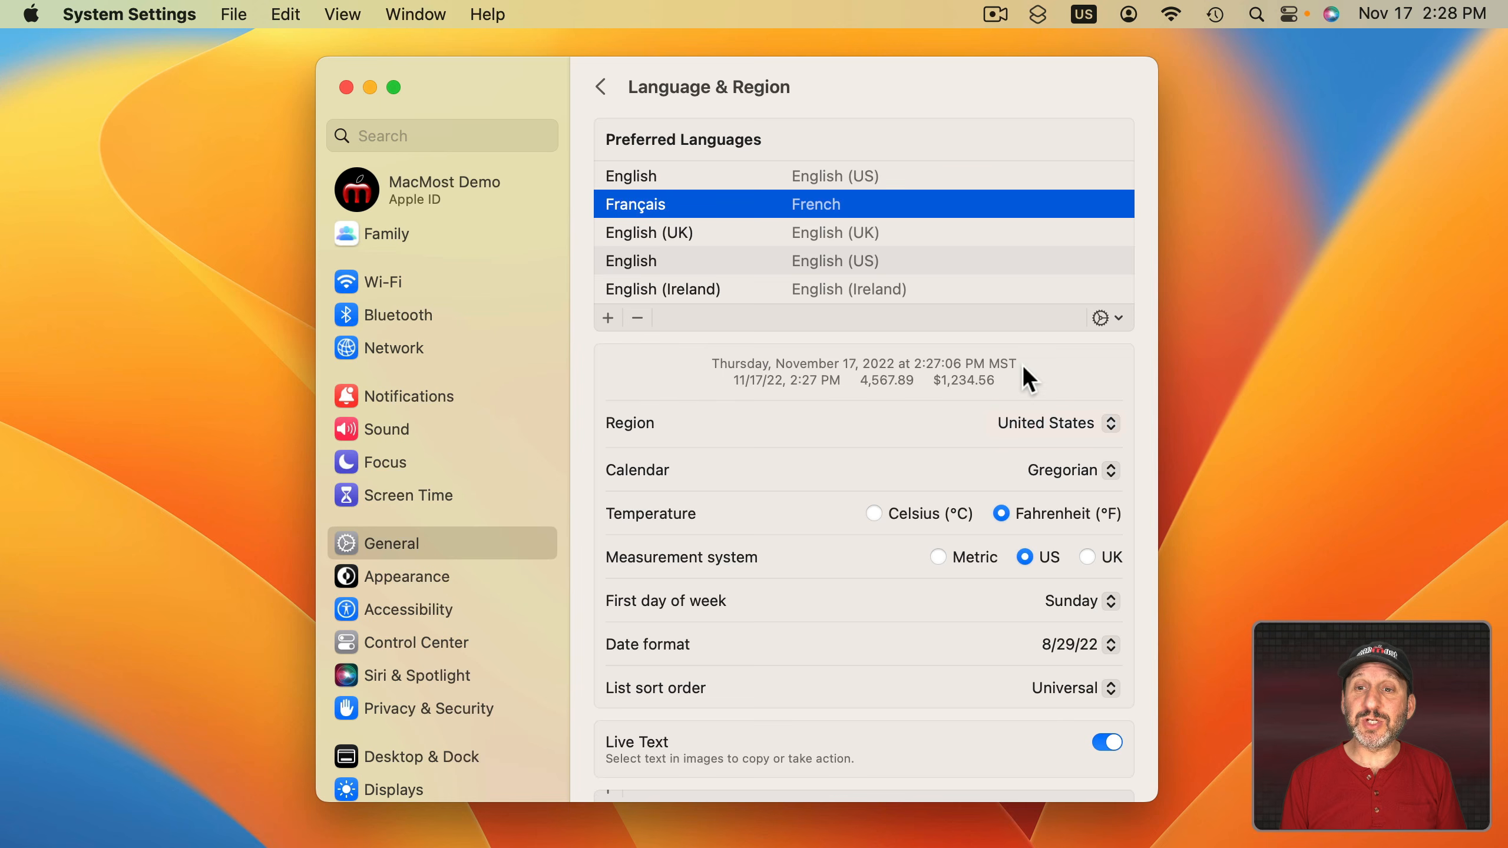
click(1105, 317)
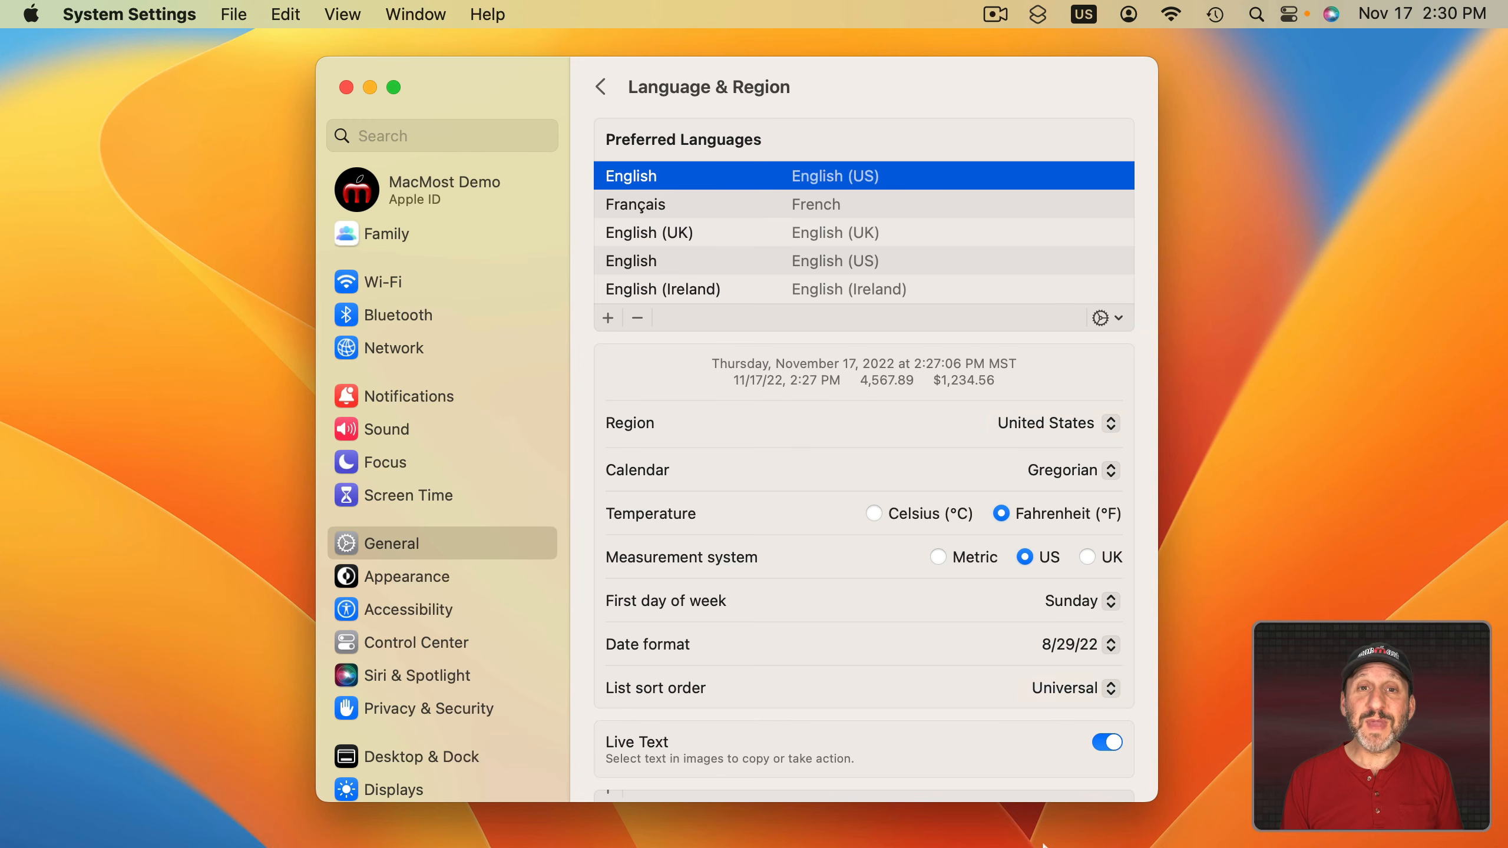
- Open Calendar, set the system's first day of the week to Monday, and check the month layout in Calendar
mouse_move(1043, 843)
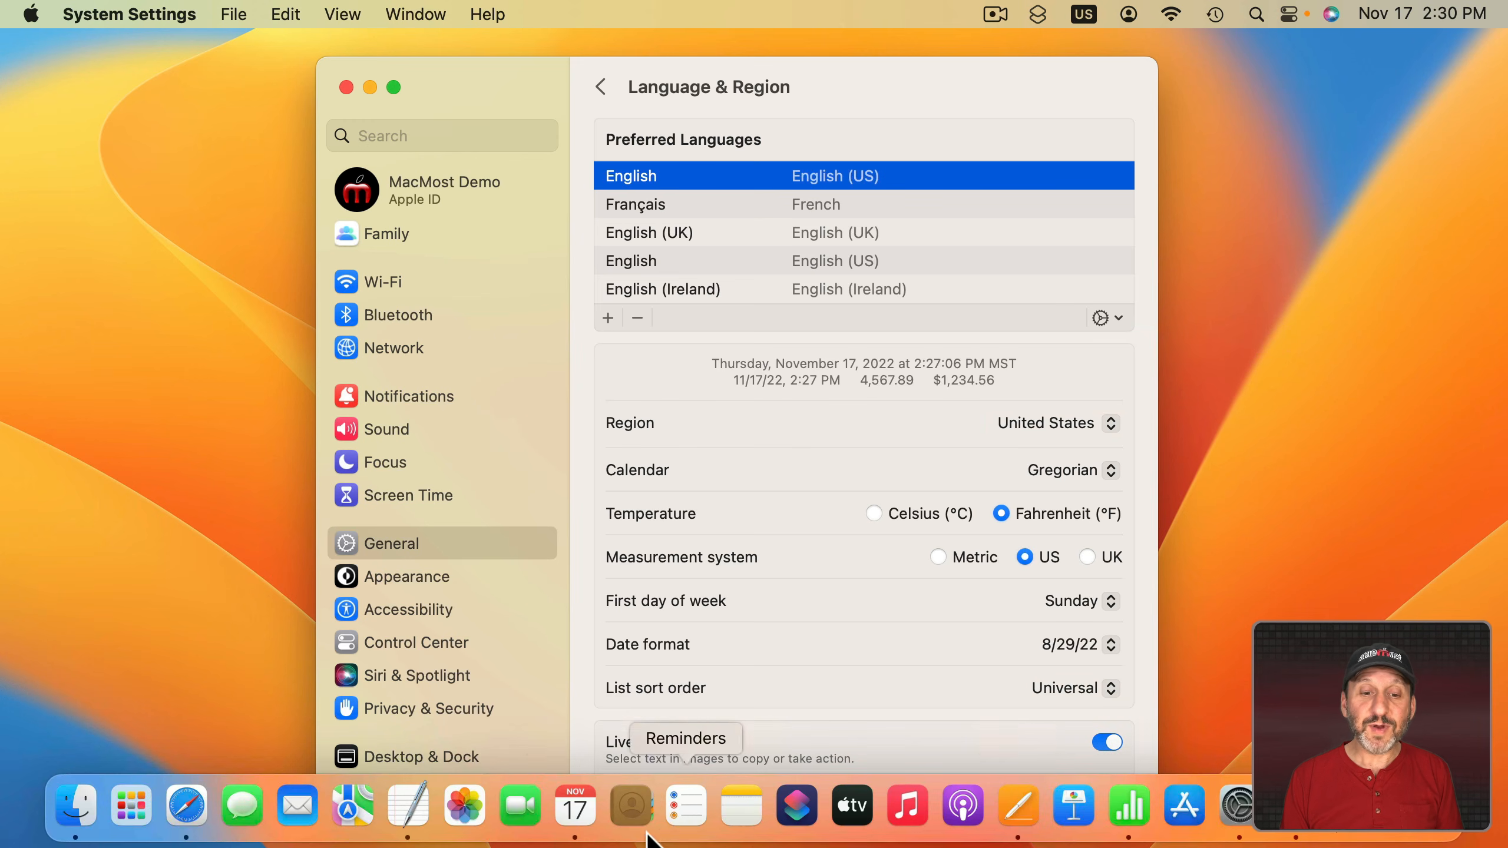
click(574, 819)
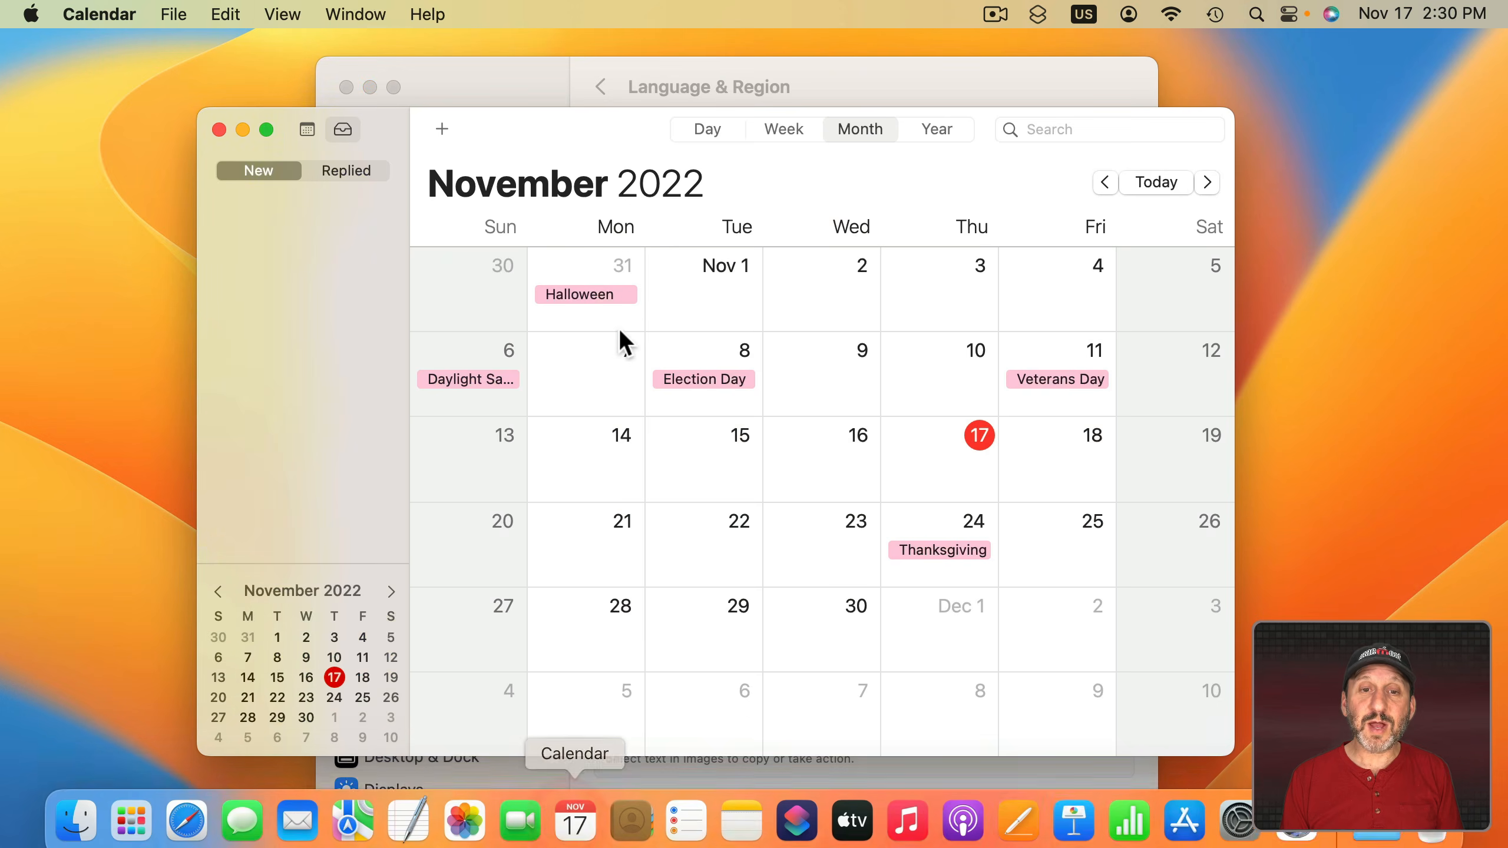
click(552, 88)
click(1068, 595)
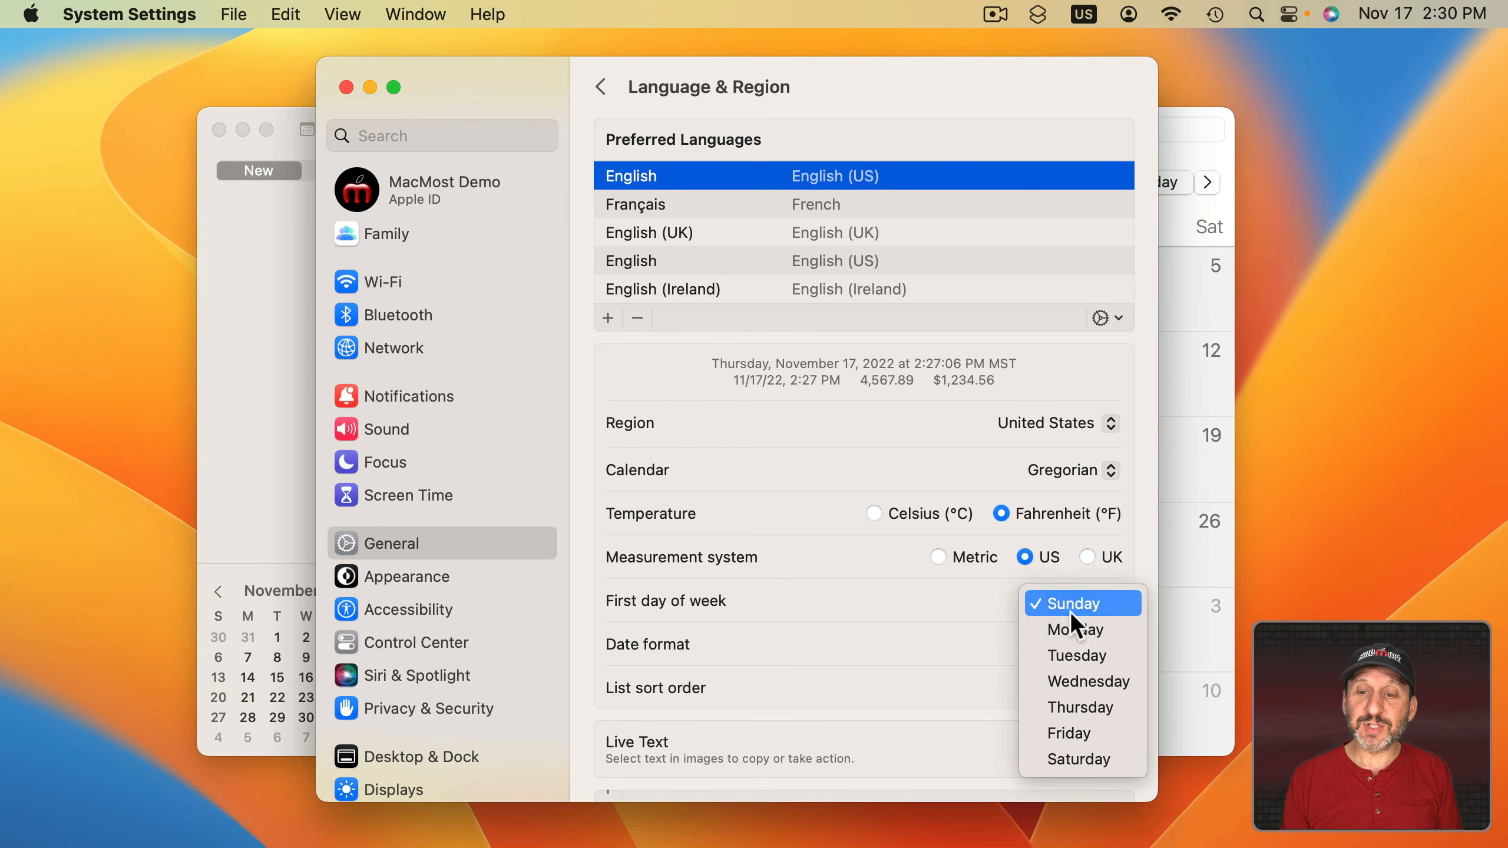
click(1075, 628)
click(296, 312)
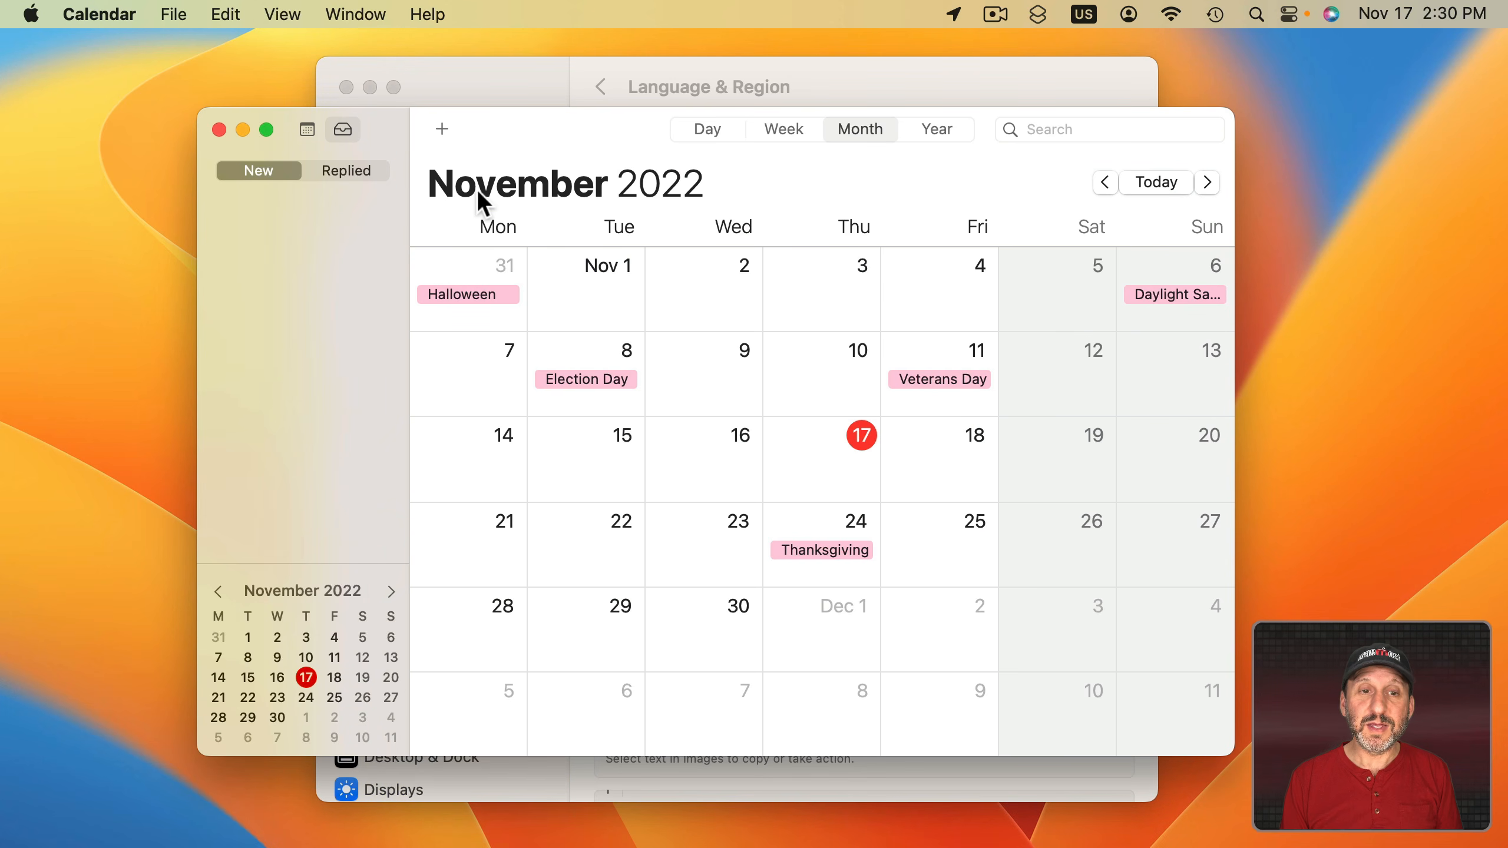
click(528, 90)
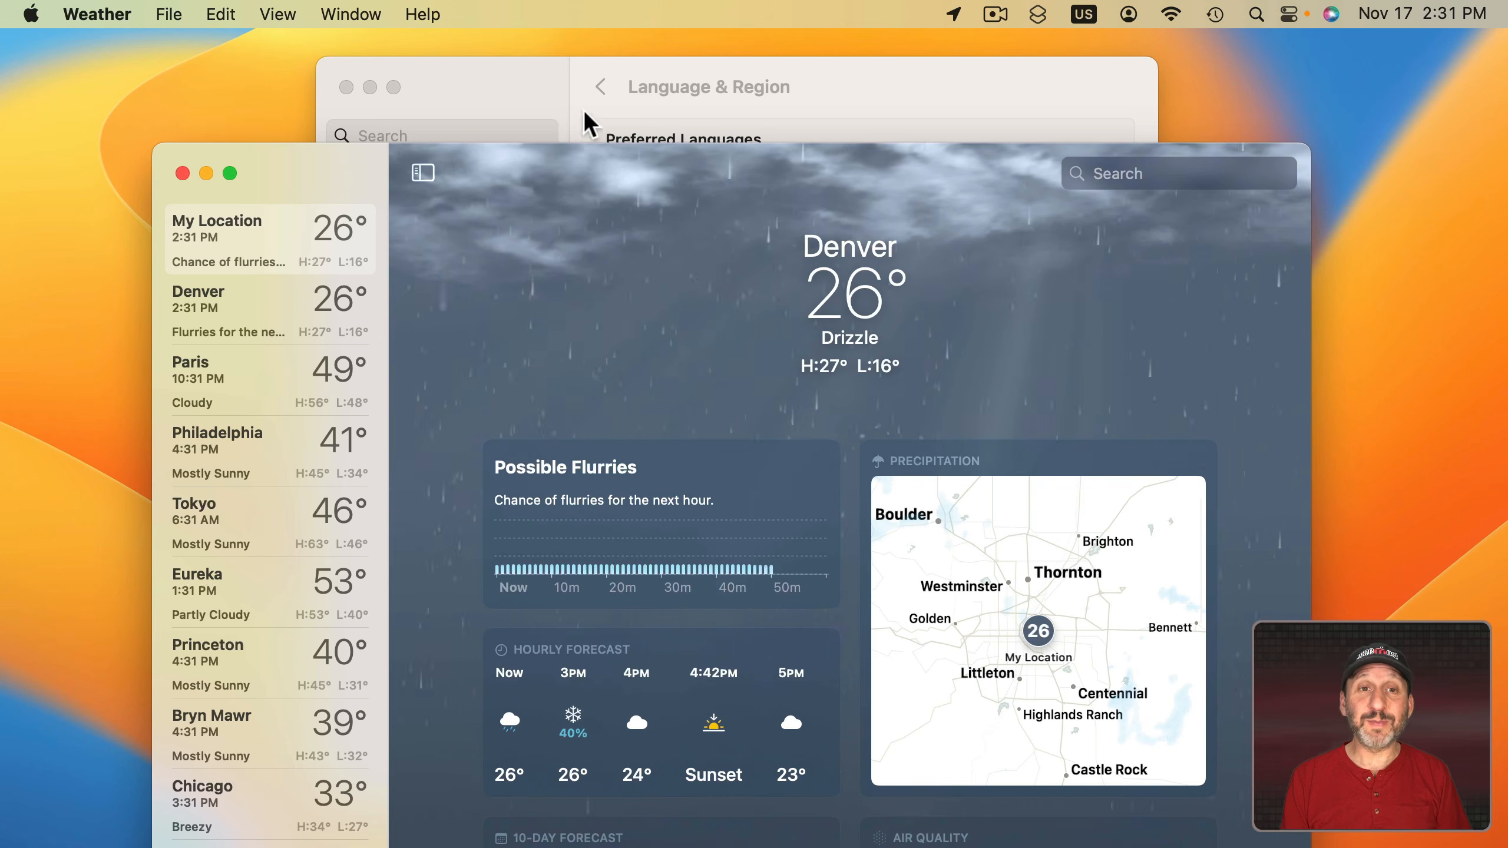
- Switch the system temperature unit to Celsius and check the readings in the Weather app
click(496, 78)
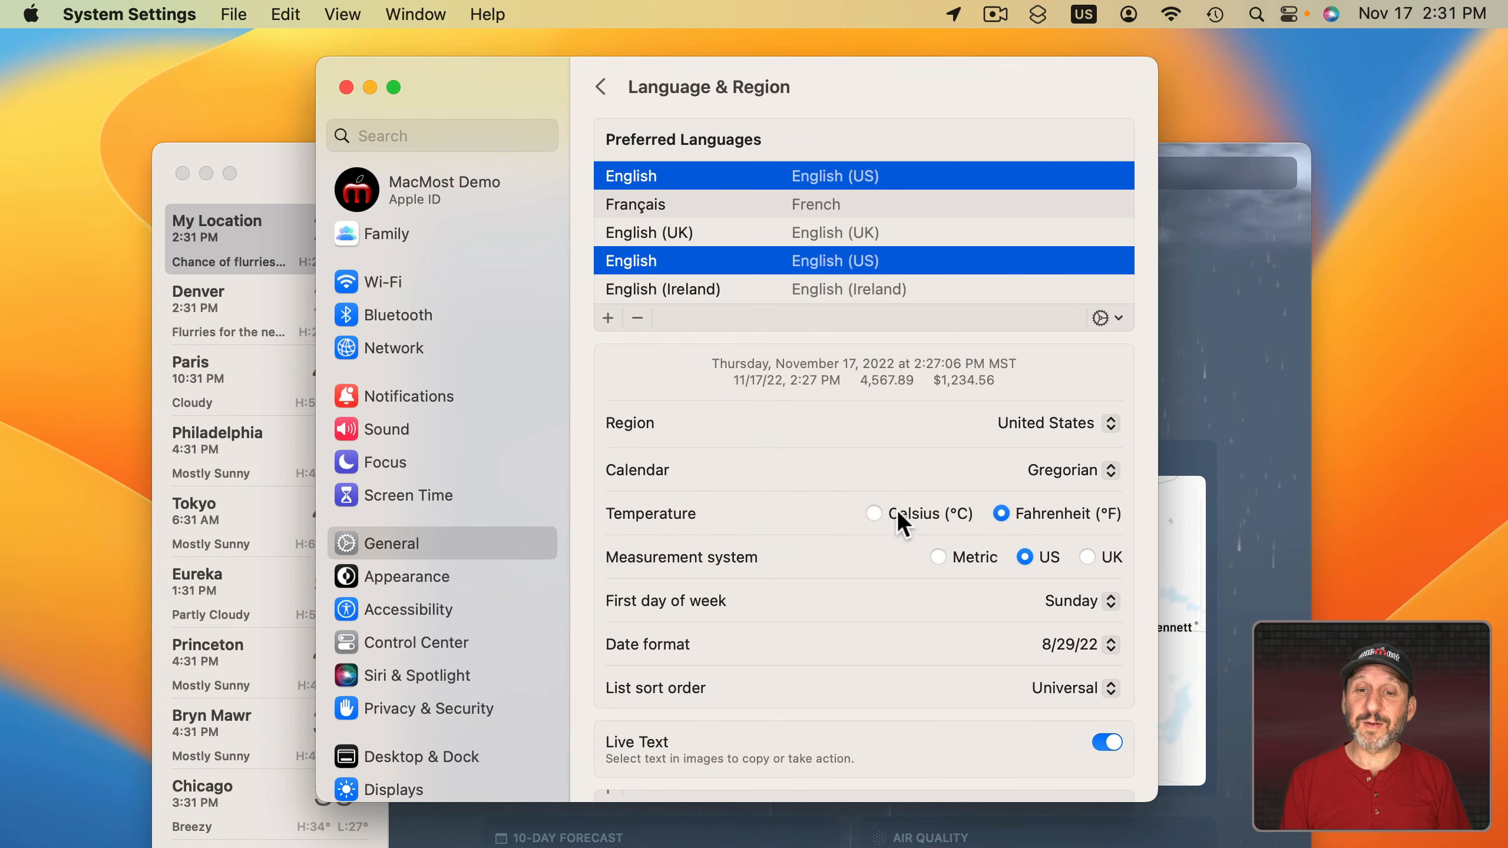
click(876, 511)
click(290, 178)
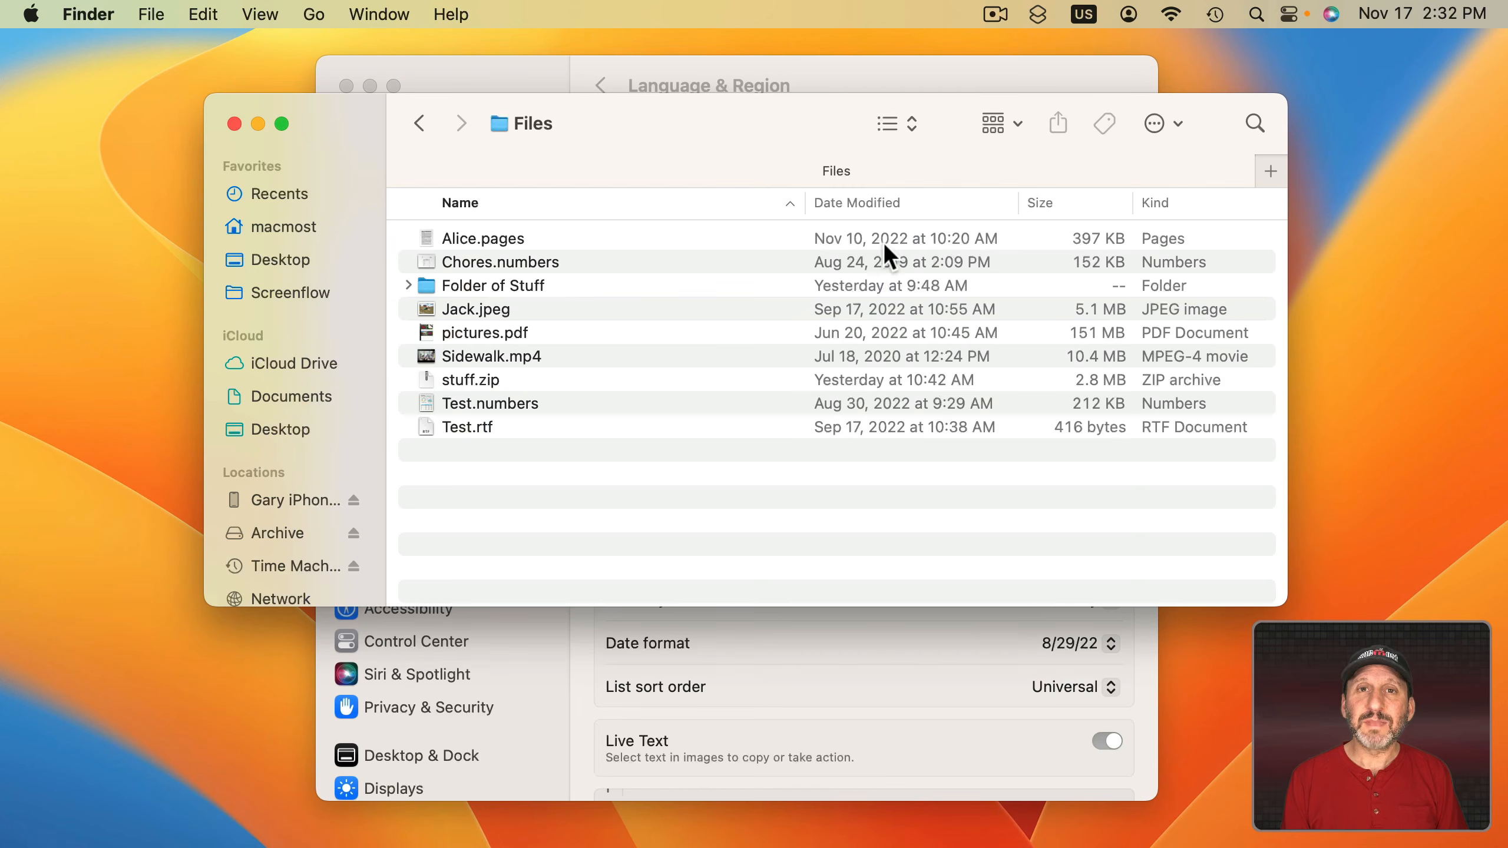
- Narrow the Date Modified column of the Files folder in Finder and set the system date format to 2022-08-29
drag(1018, 203, 927, 203)
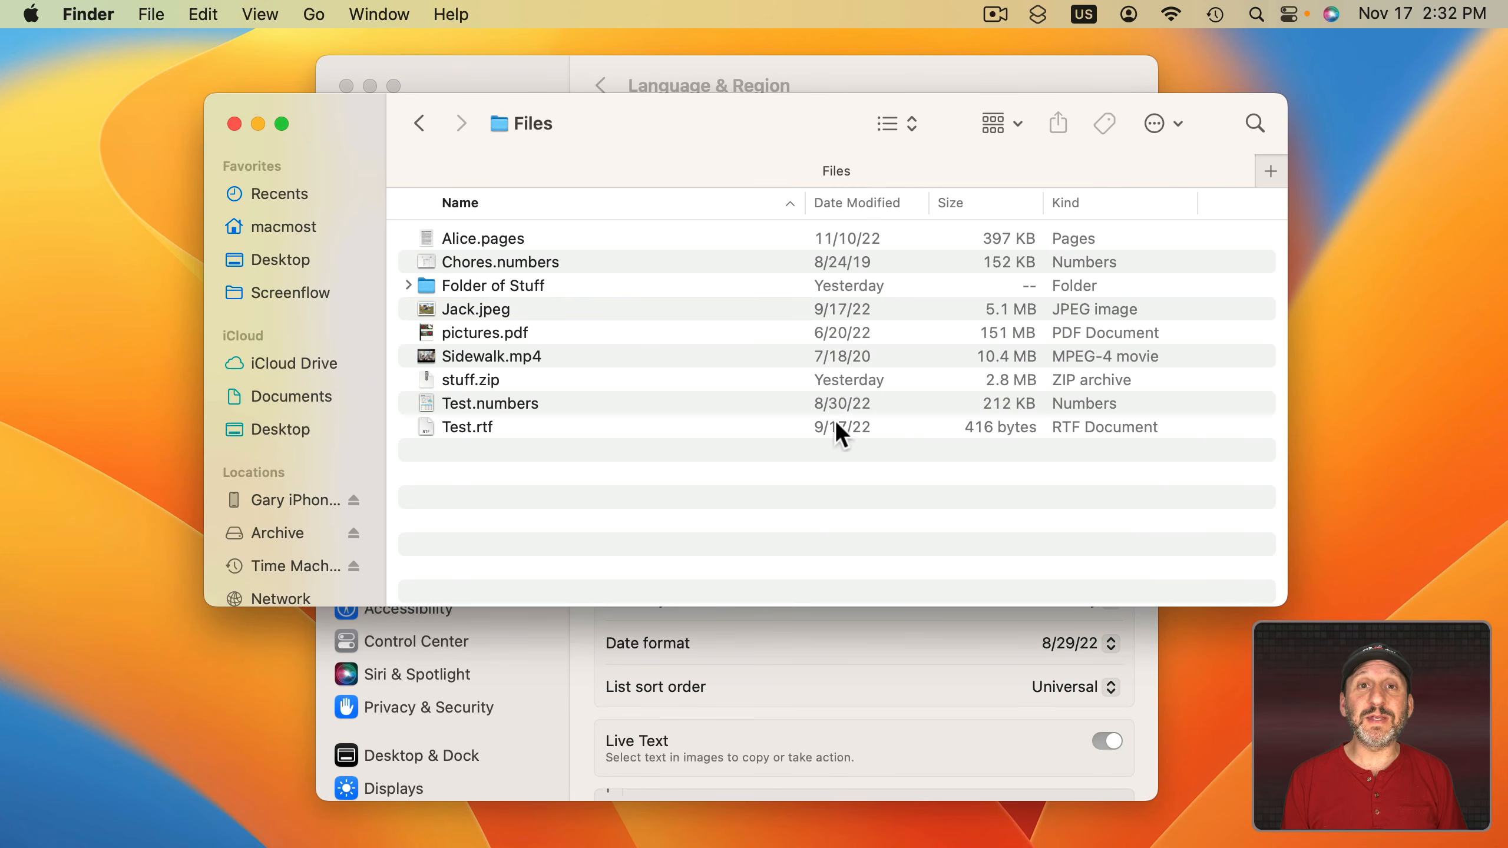
click(1089, 647)
click(1094, 669)
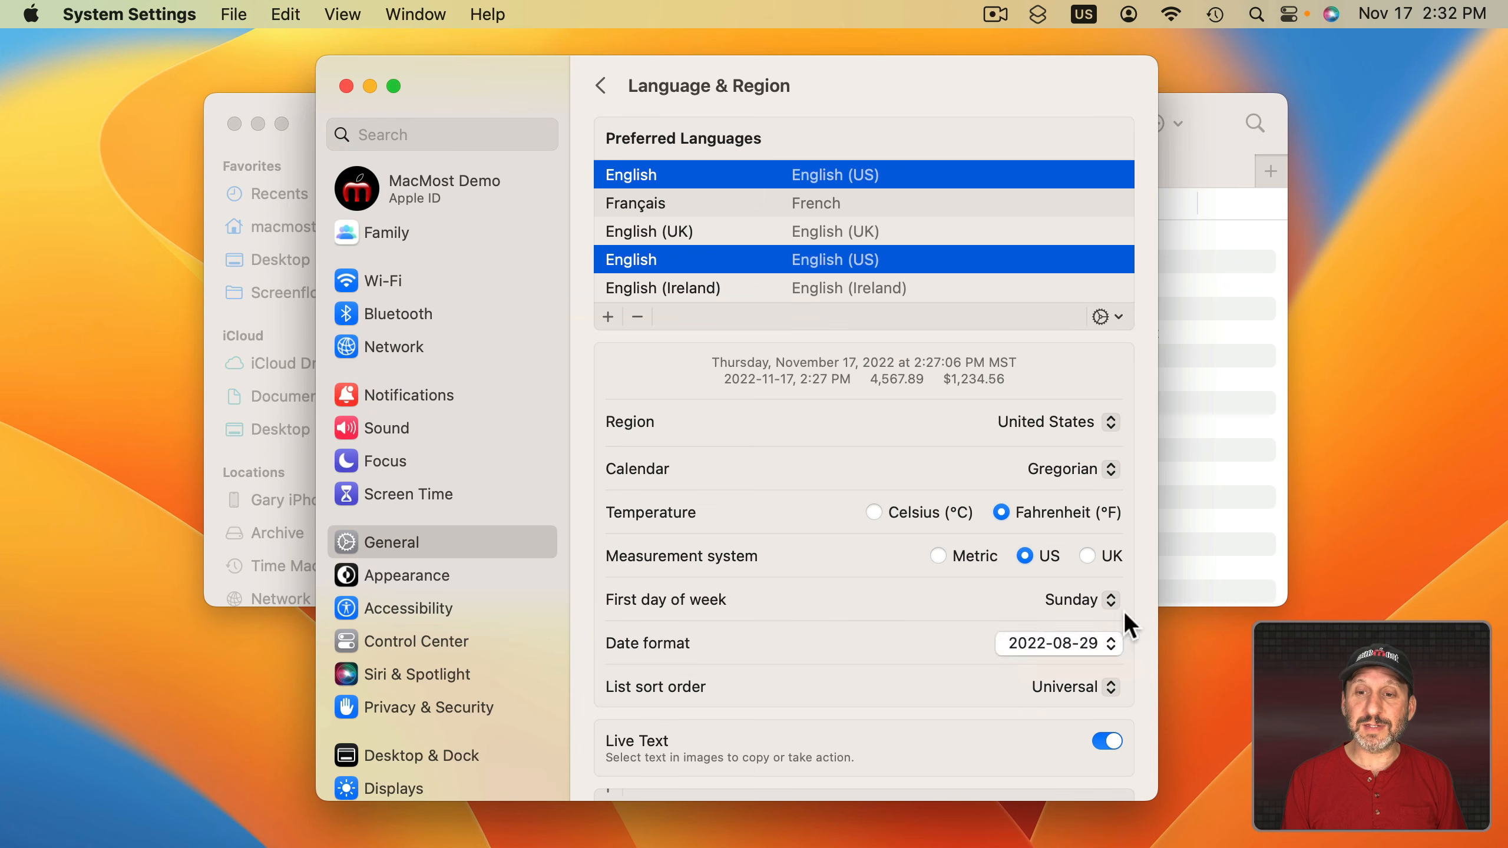
click(1212, 106)
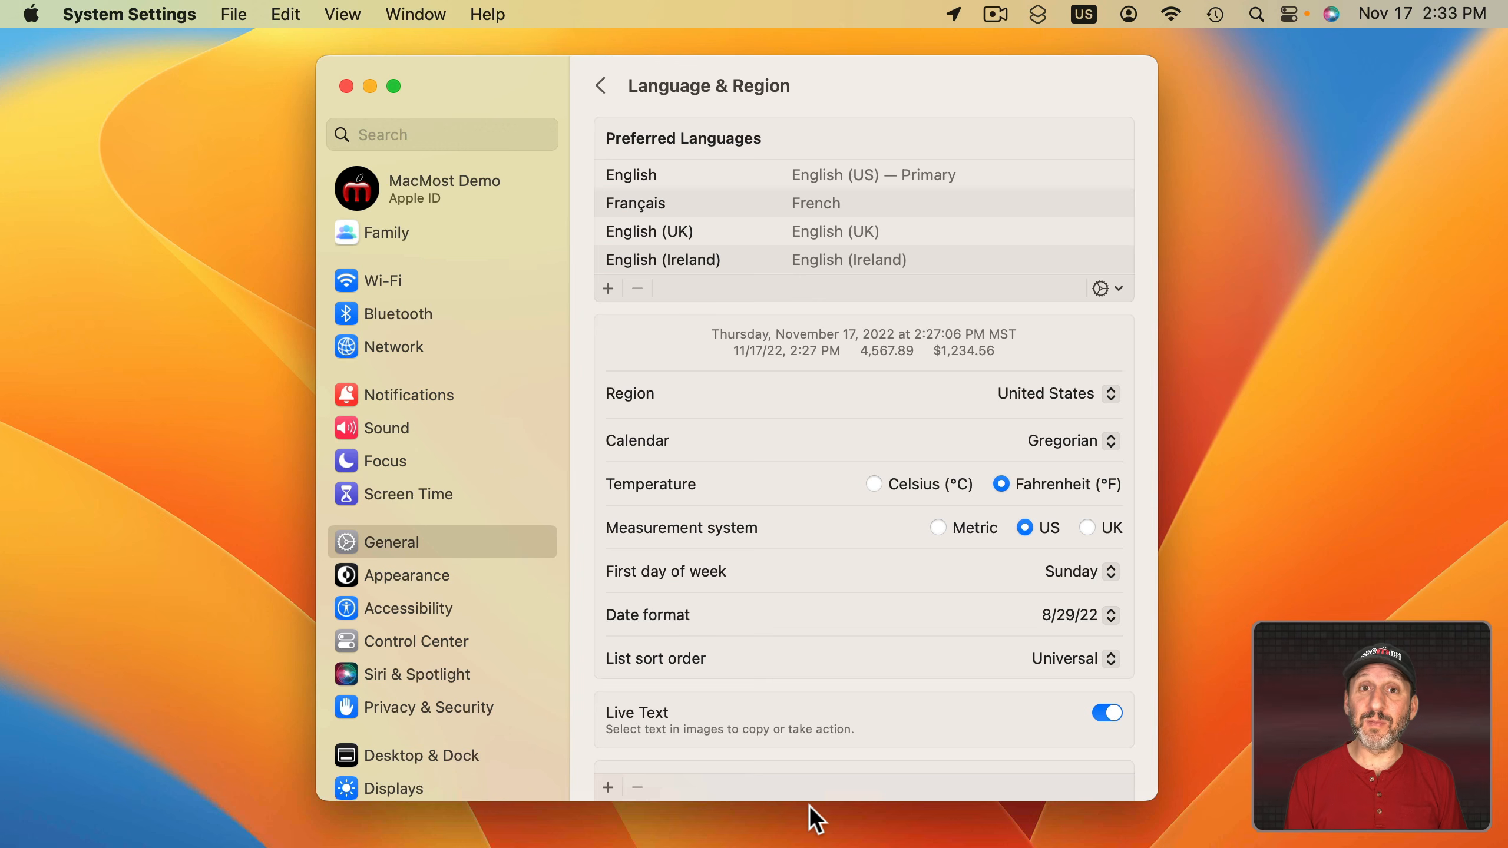
- Switch to the Numbers spreadsheet and turn on the thousands separator for the 1000 in cell B2
click(1127, 807)
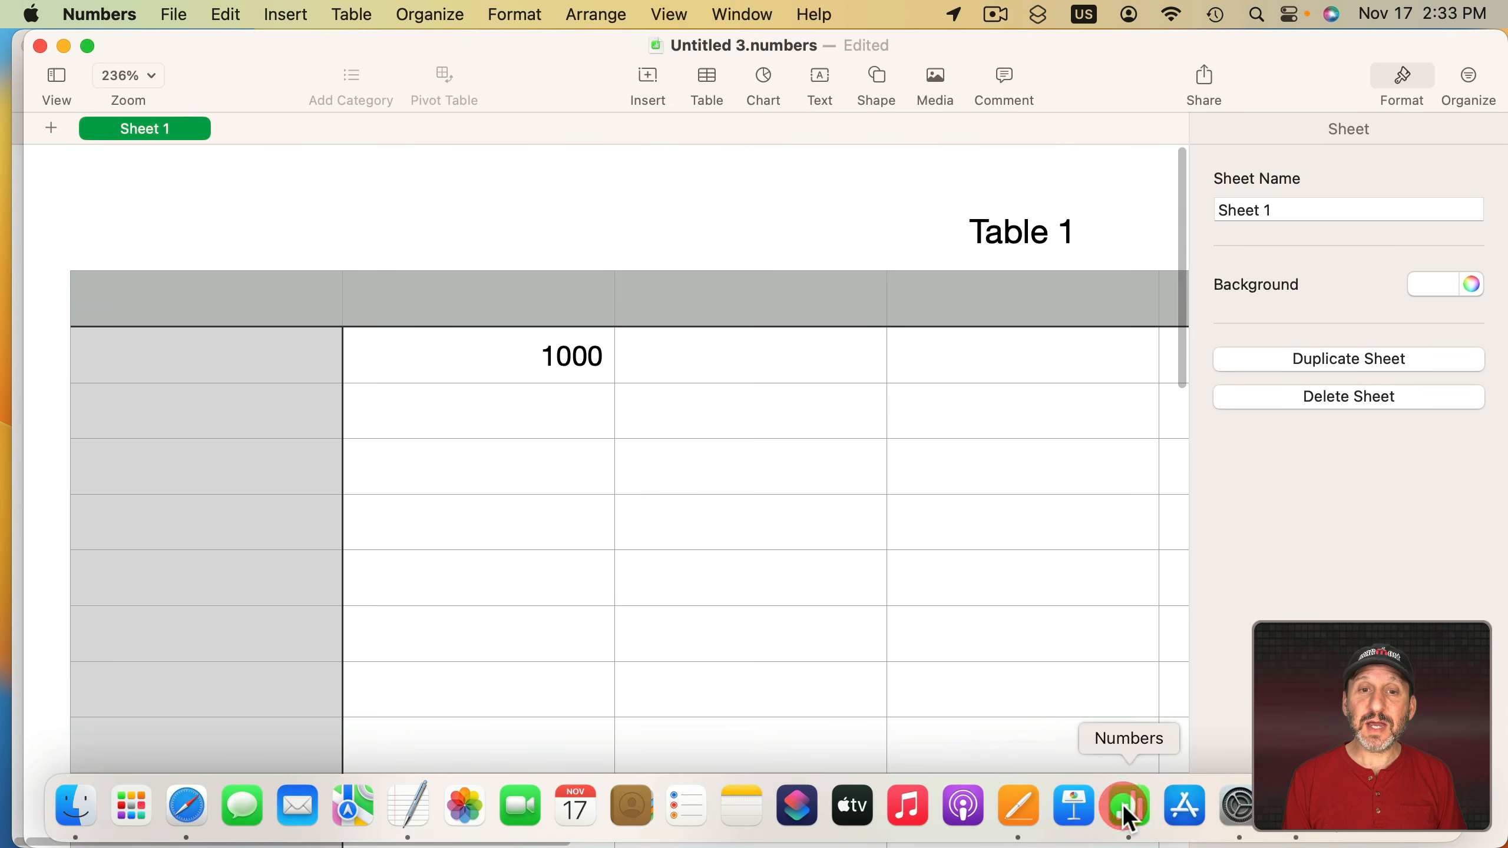
click(570, 374)
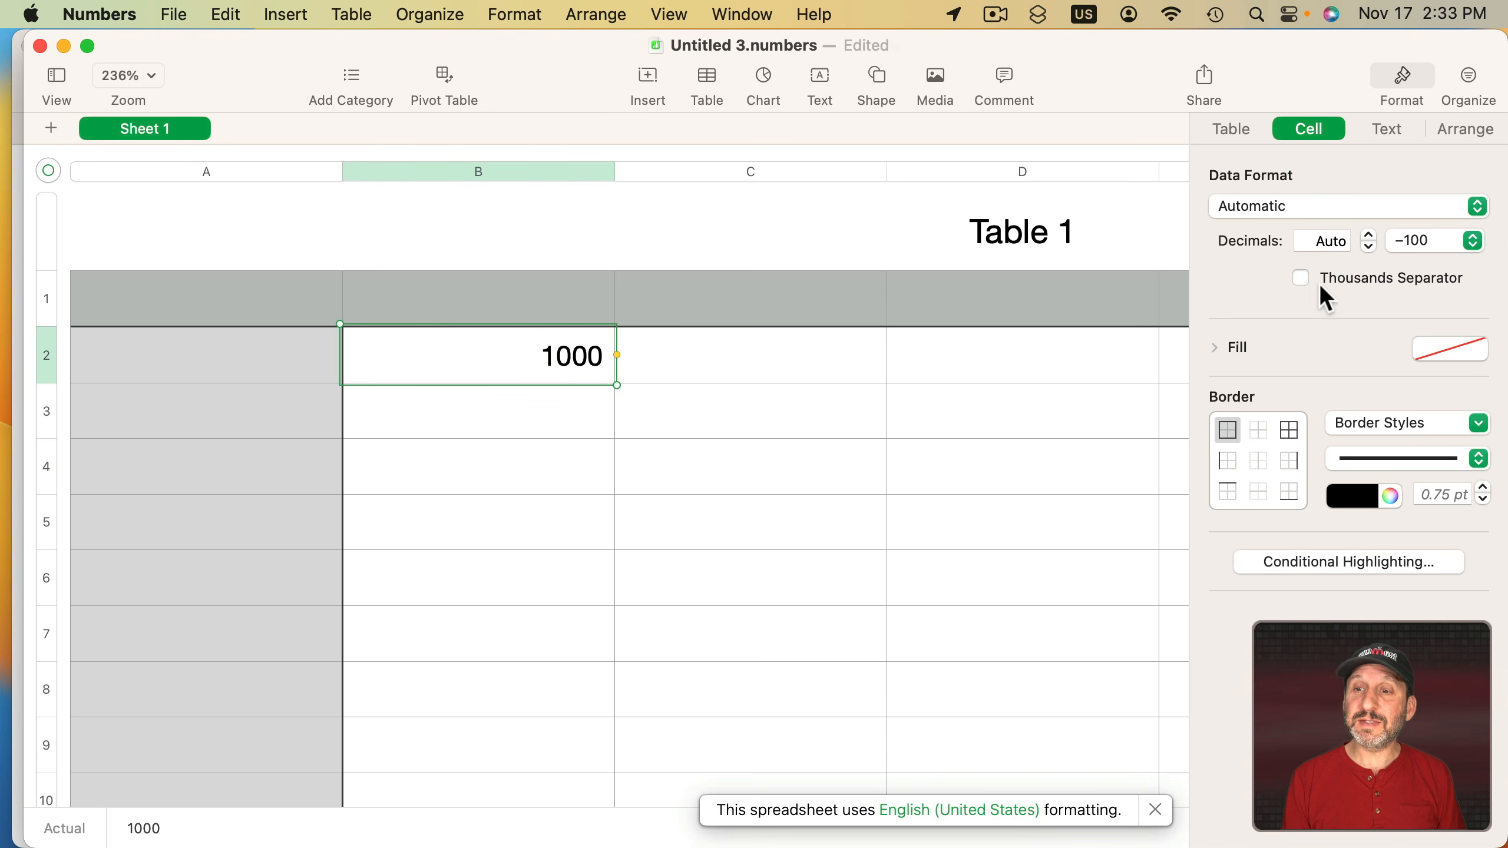
click(1301, 279)
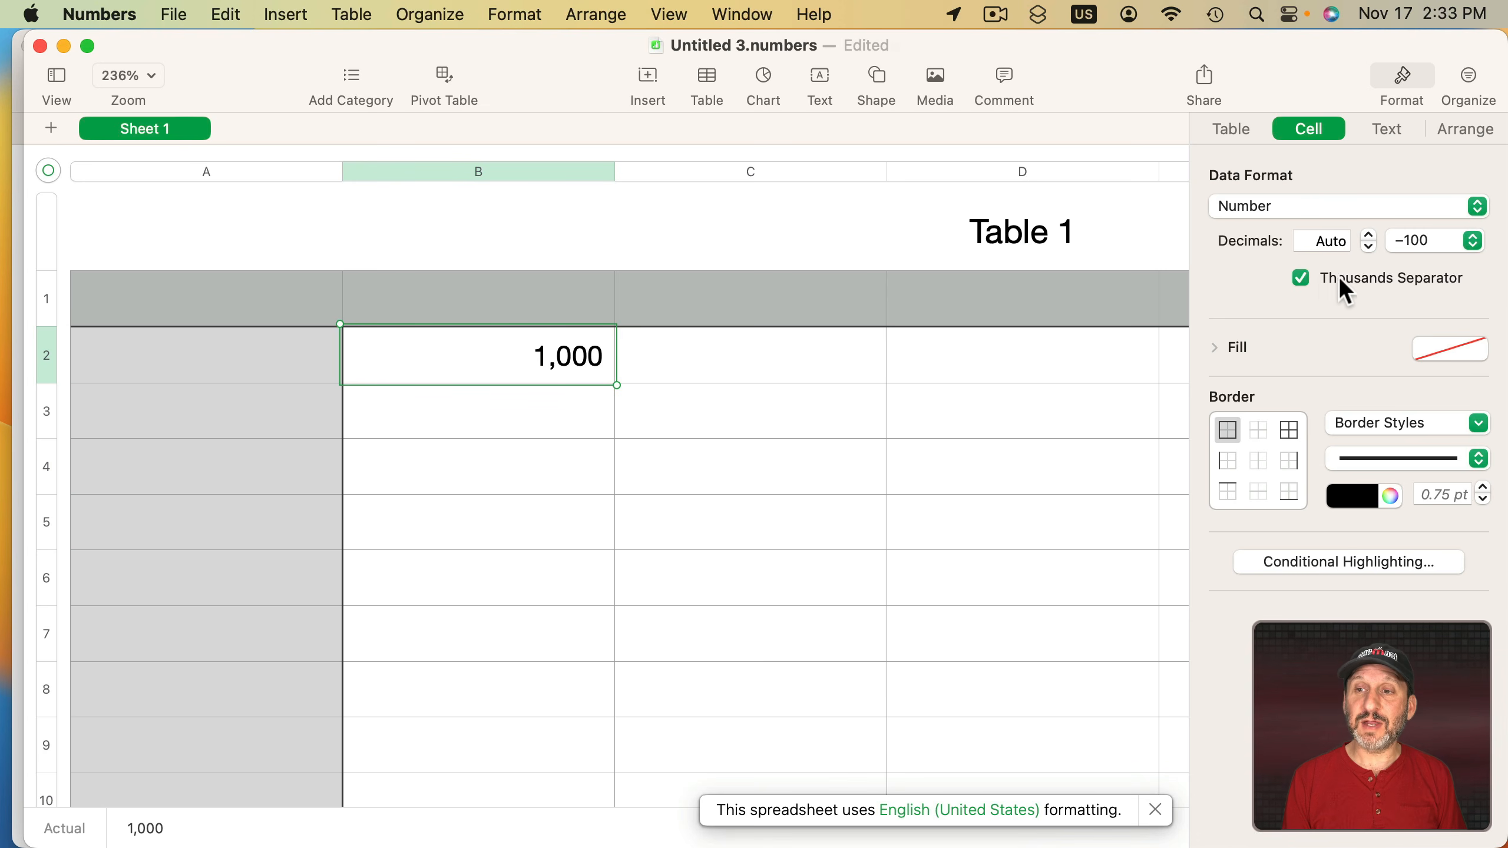
double_click(584, 362)
key(super+Return)
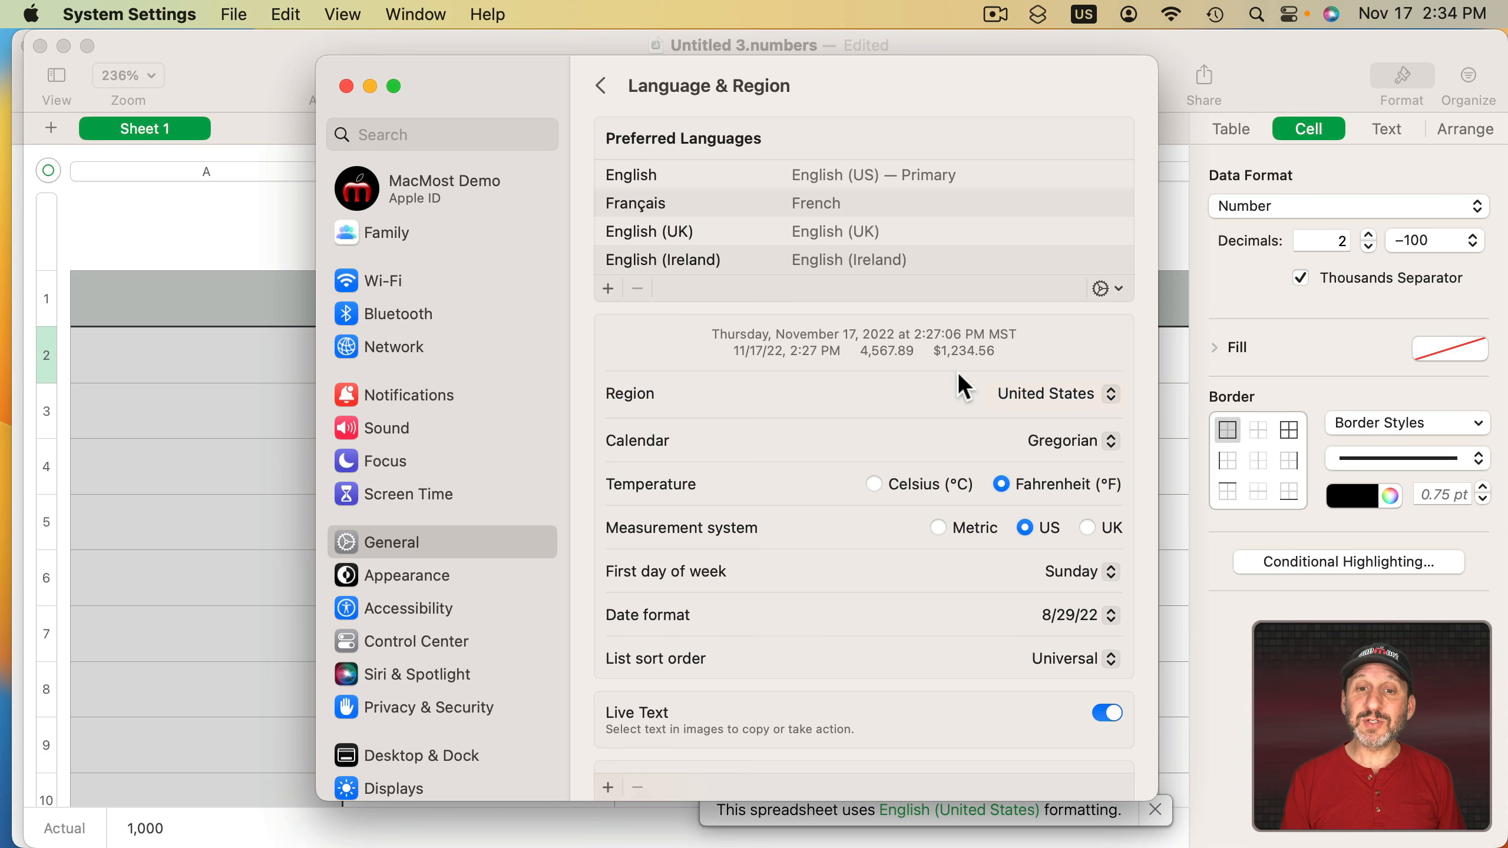
- Set the region to France and examine the number formats offered for it
click(1016, 397)
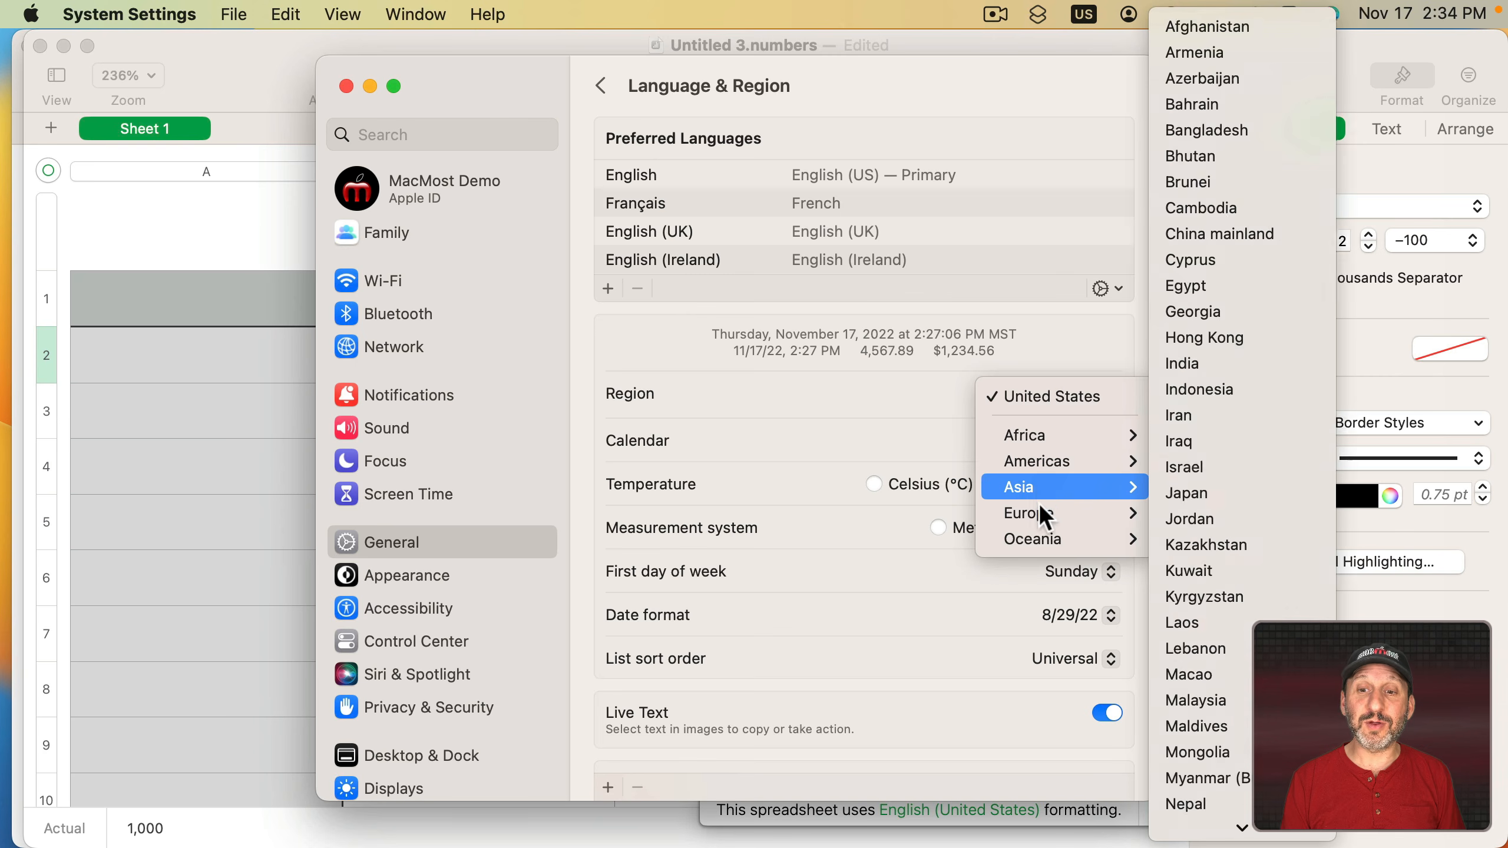
mouse_move(1046, 516)
click(1197, 441)
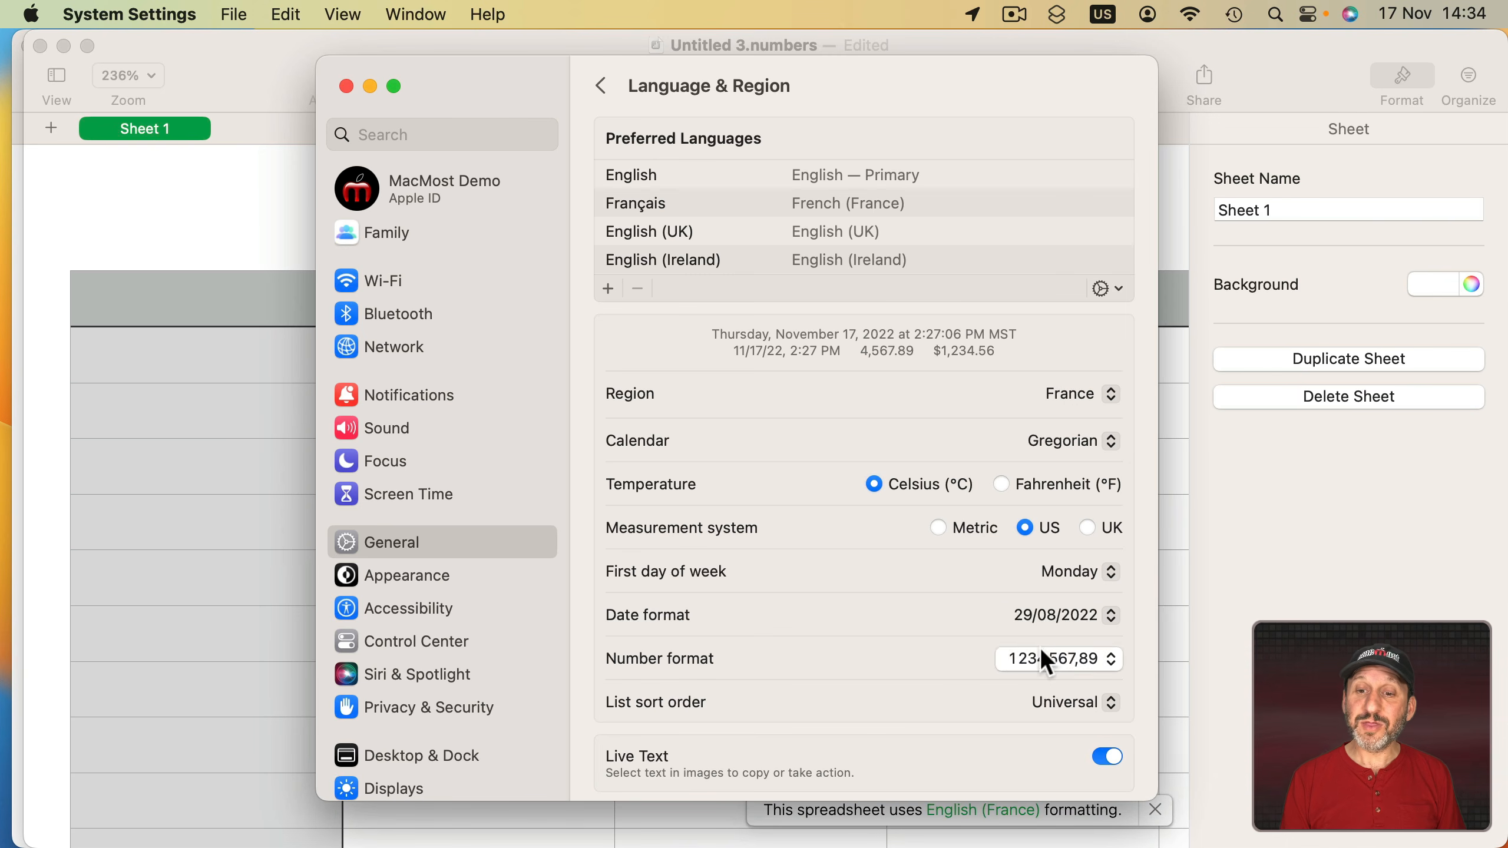
click(1058, 659)
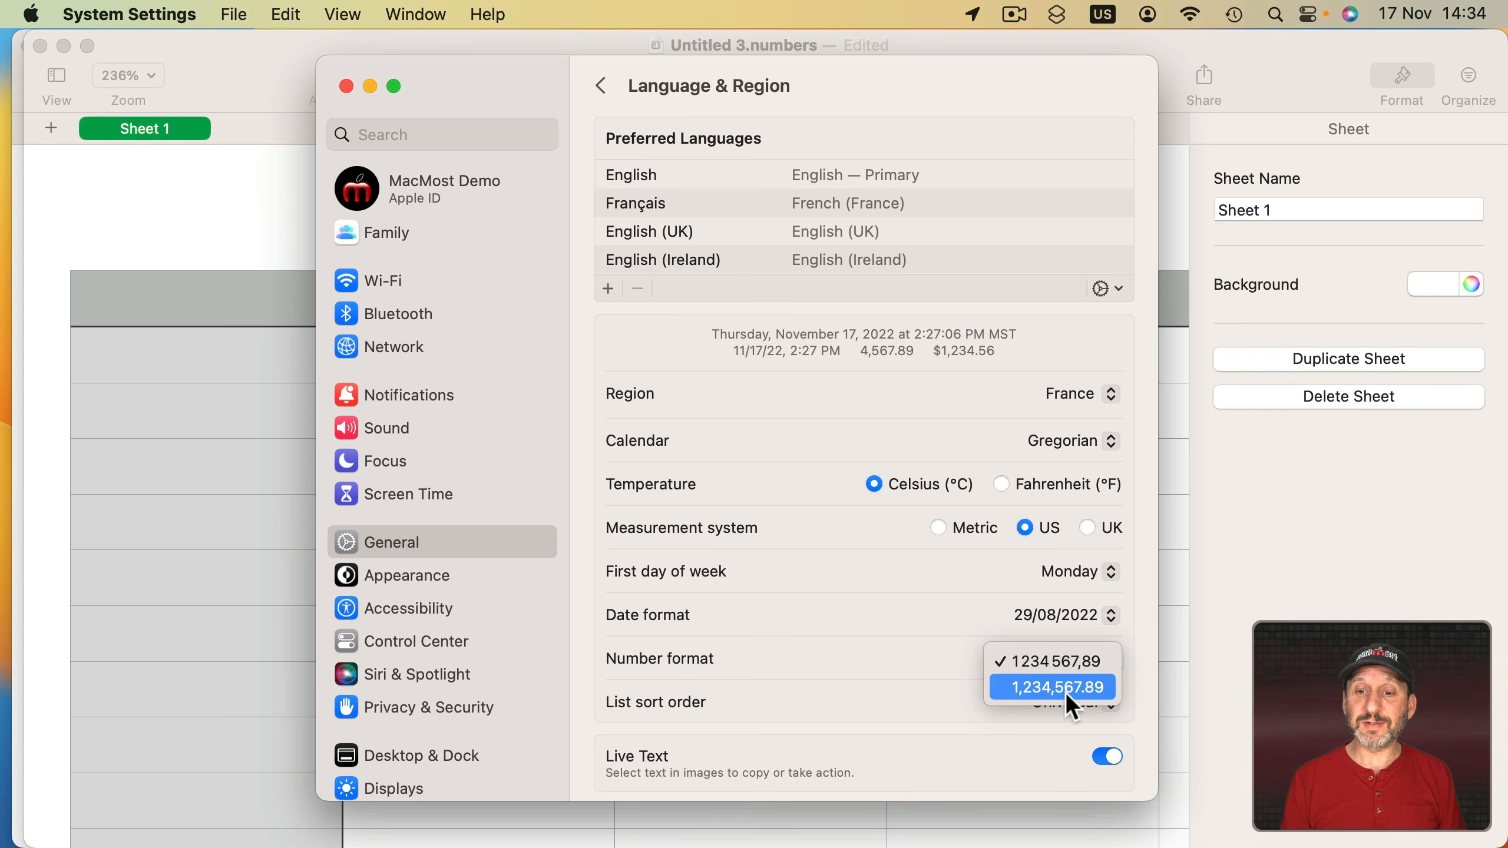
click(1108, 688)
- Set the region to Germany and examine the number and date formats offered for it
click(1080, 394)
mouse_move(1084, 512)
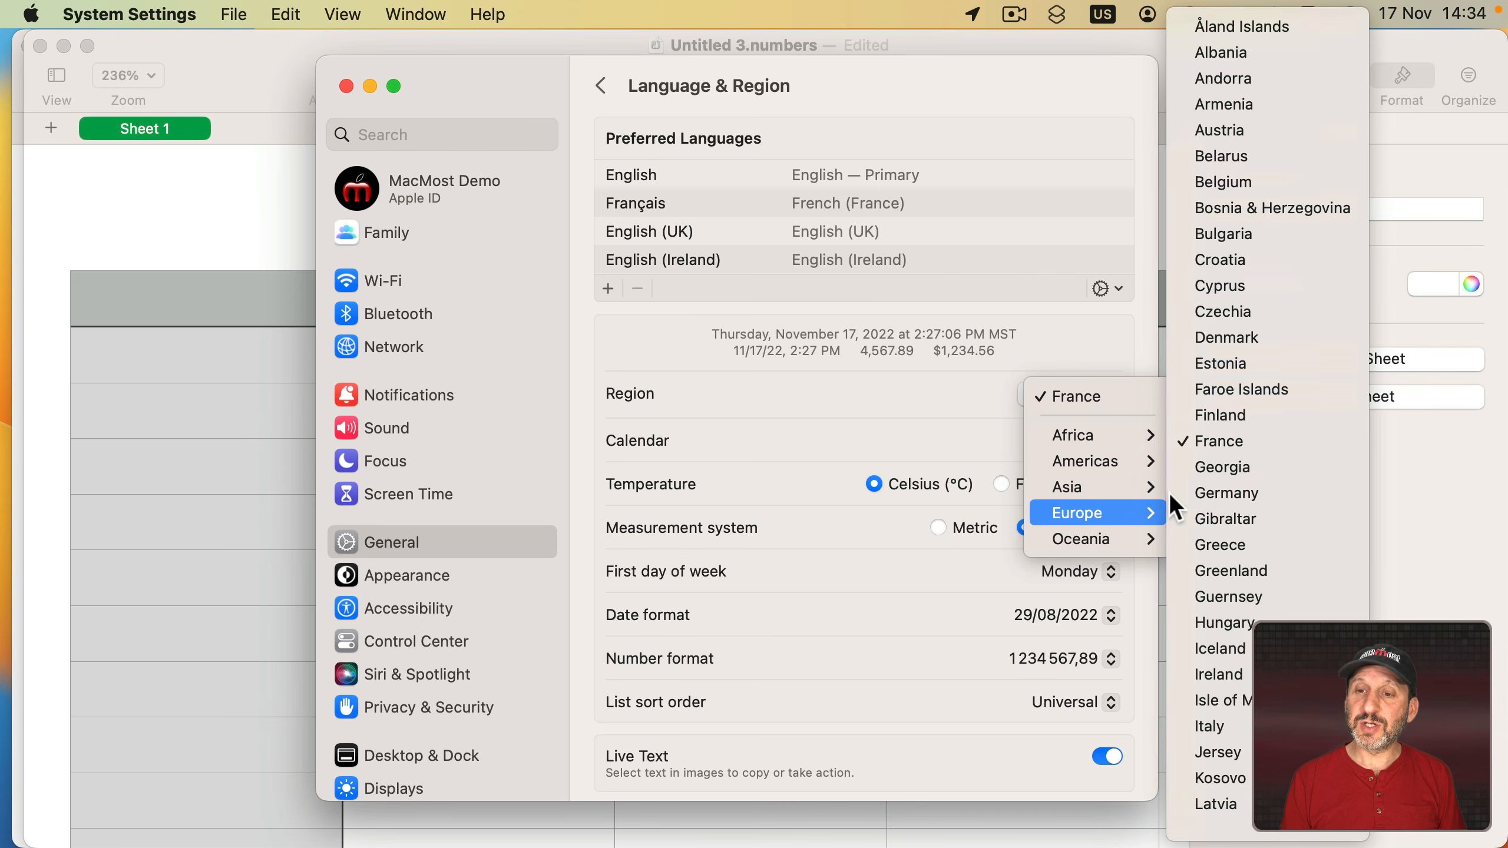
click(1224, 493)
click(1066, 665)
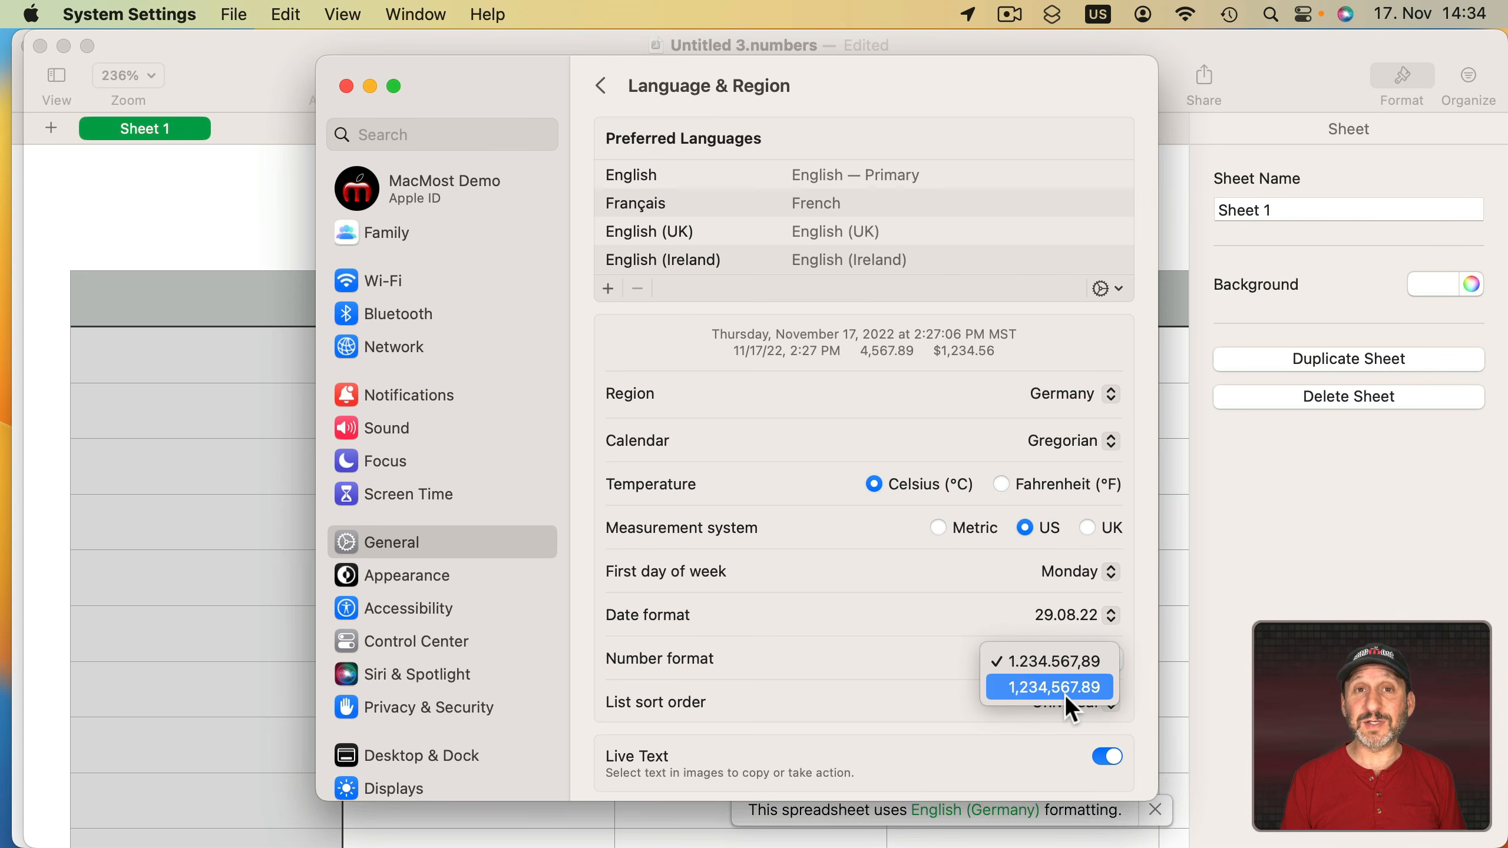
click(1054, 668)
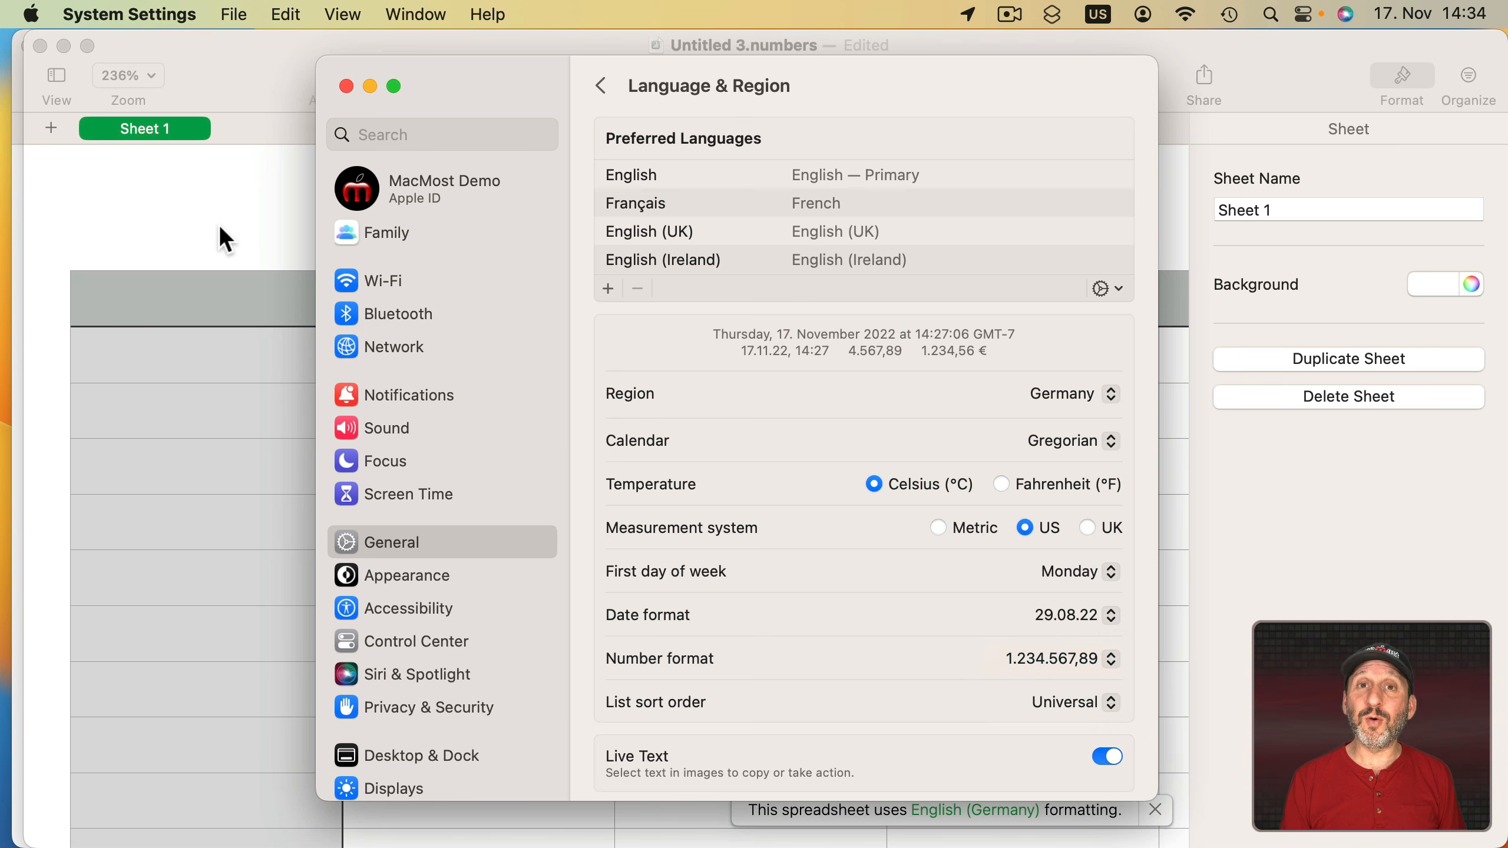
click(224, 239)
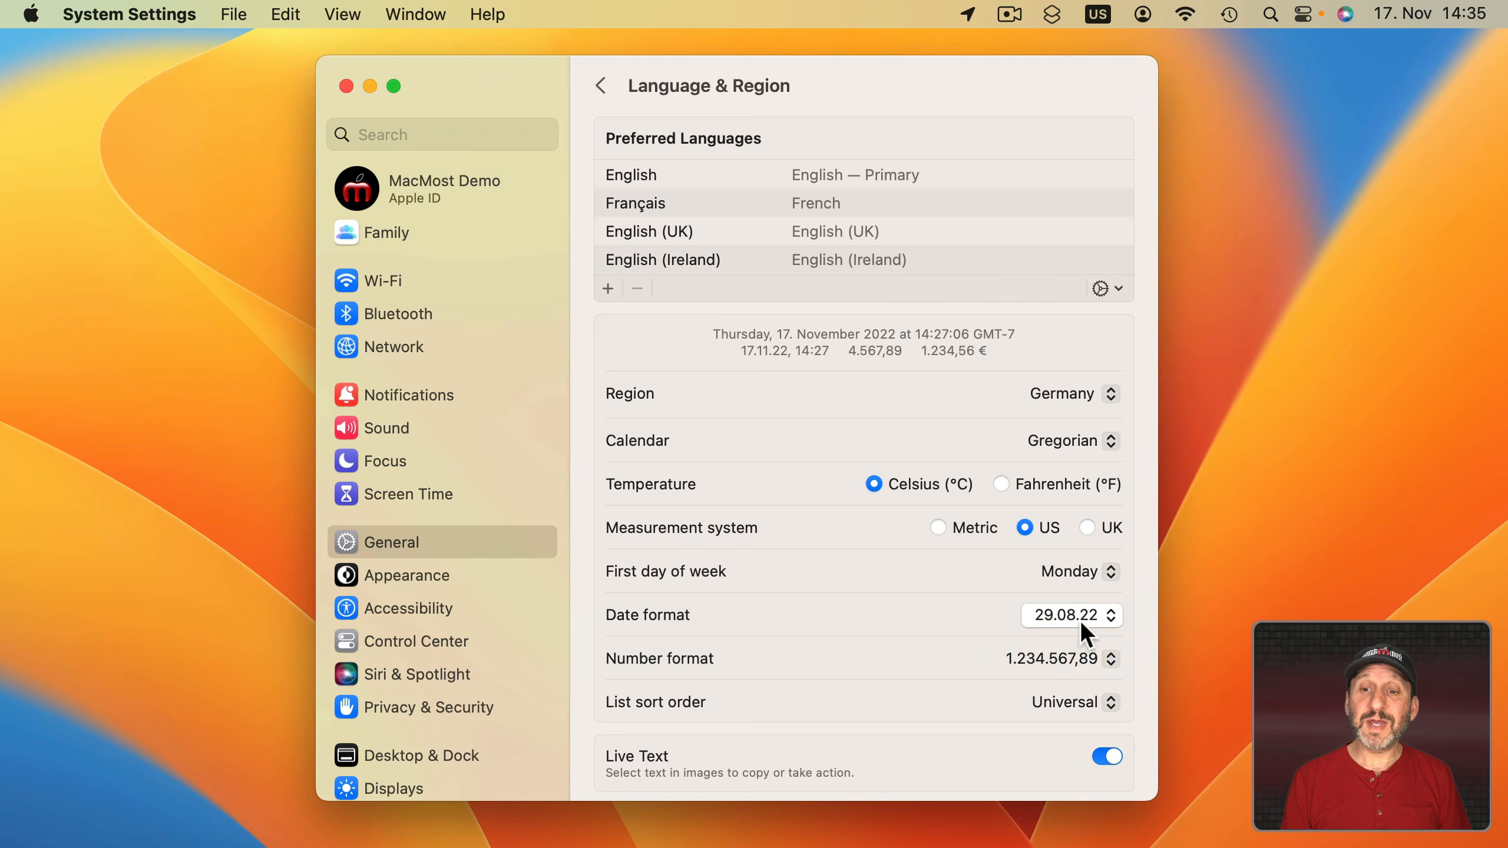
click(1080, 618)
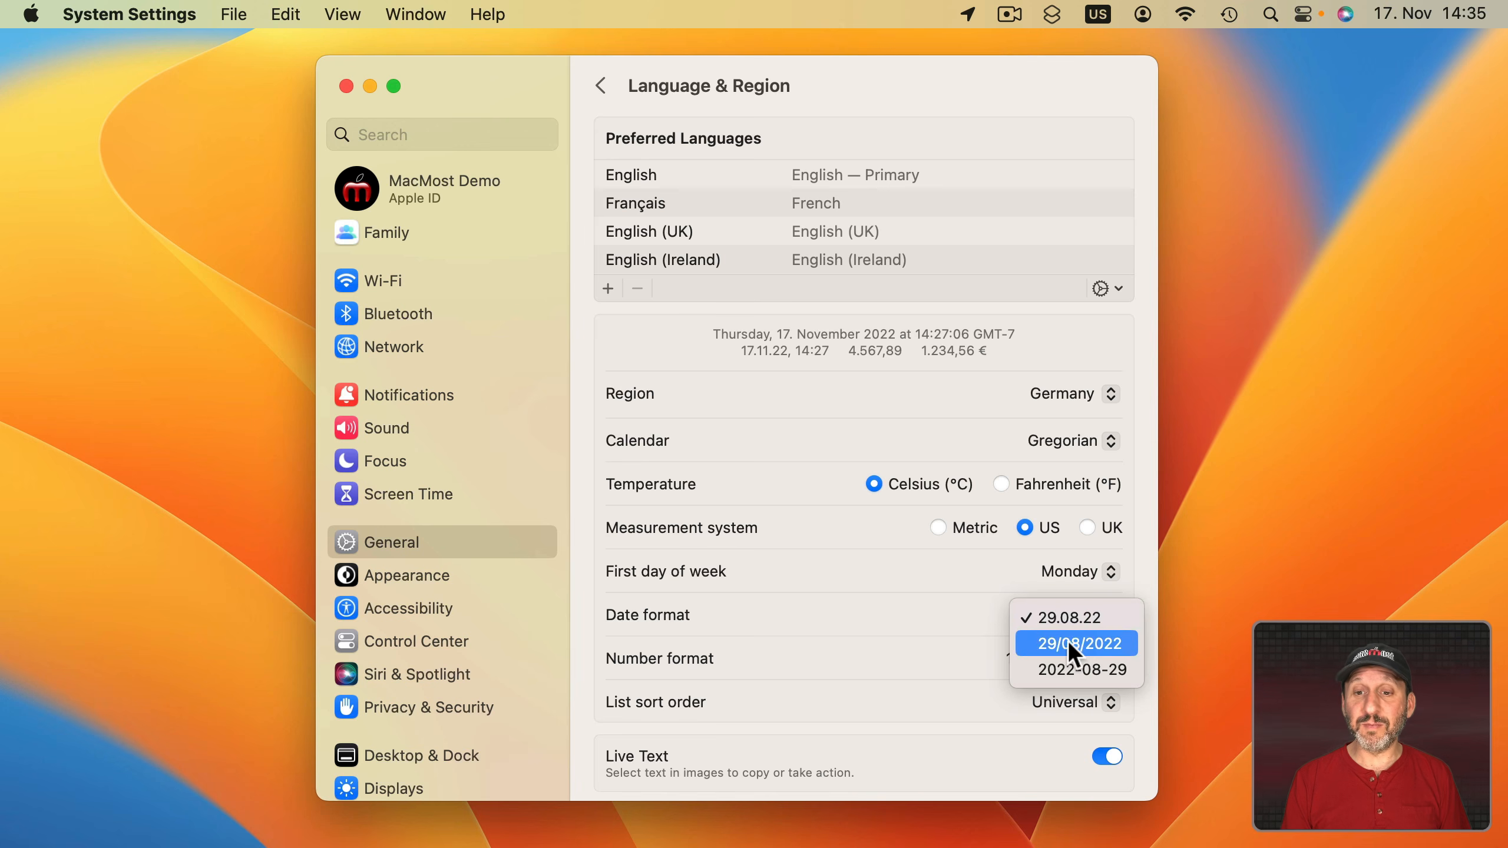
click(943, 626)
- Set the region back to United States and examine its date format choices
click(1086, 403)
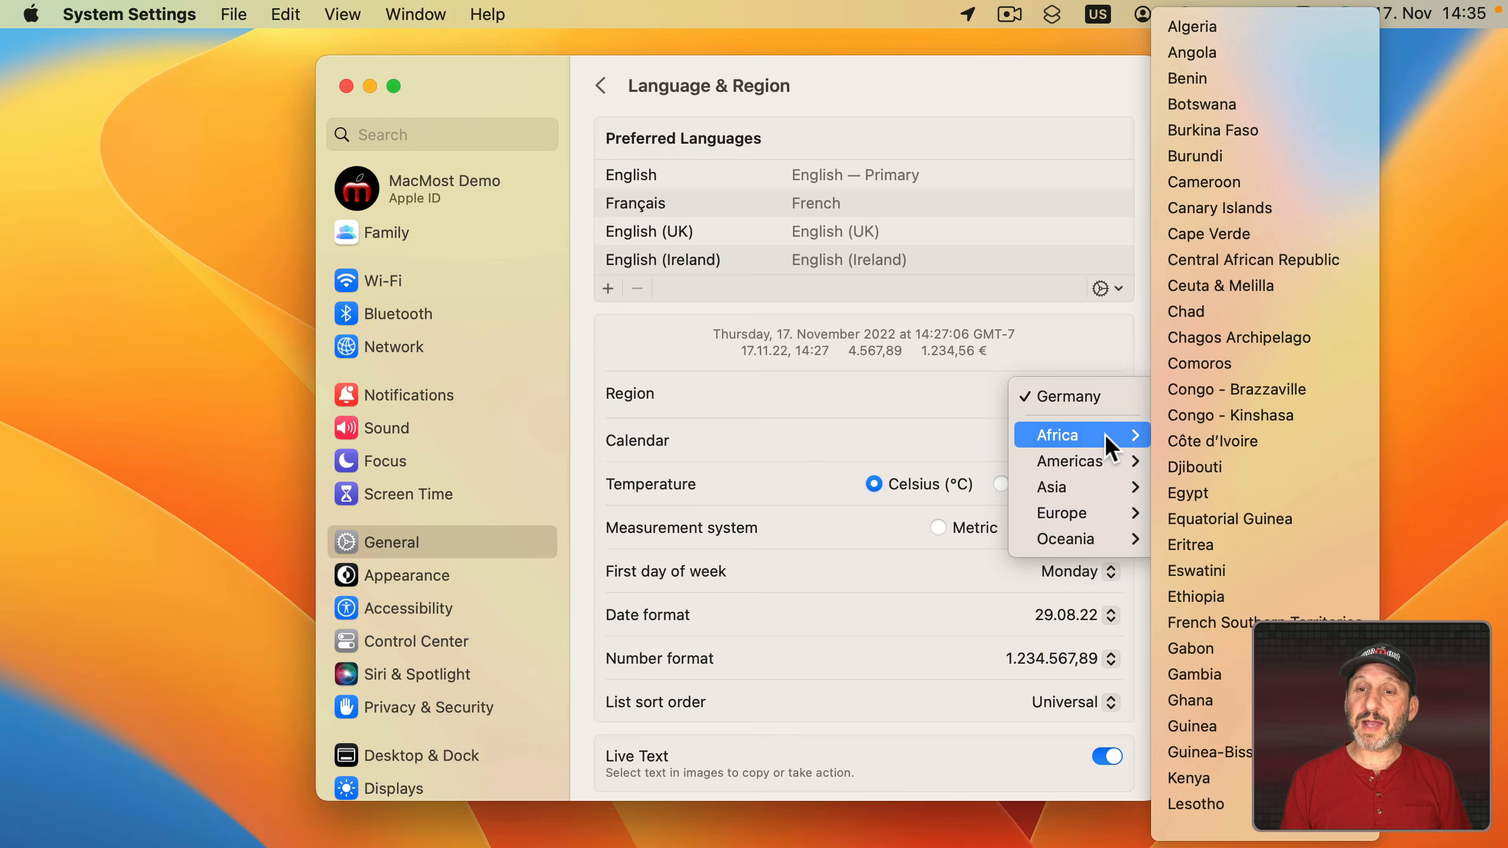
mouse_move(1098, 458)
scroll(1257, 424, down, 5)
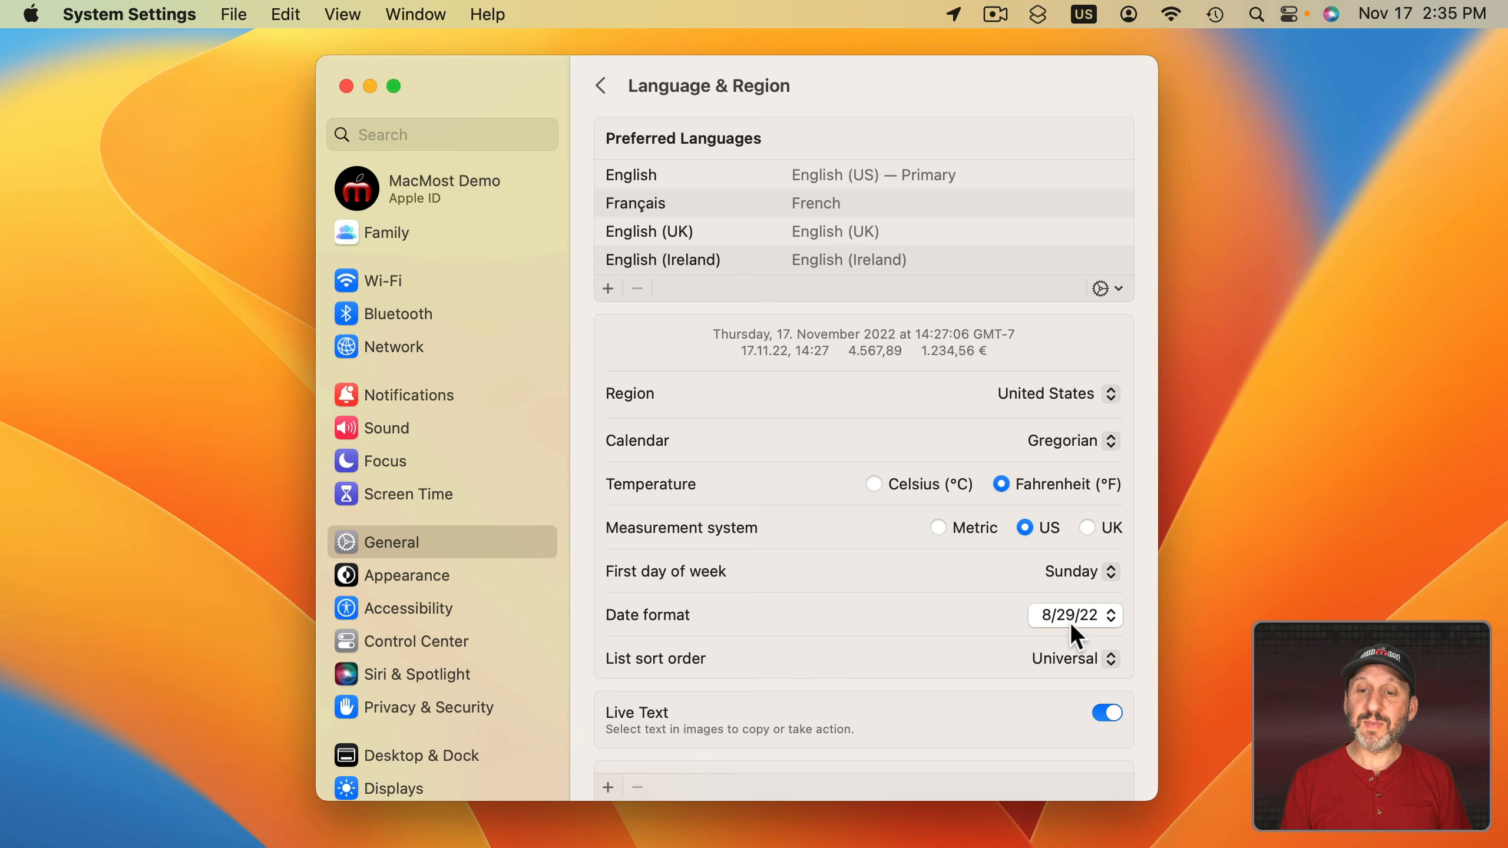
click(1072, 618)
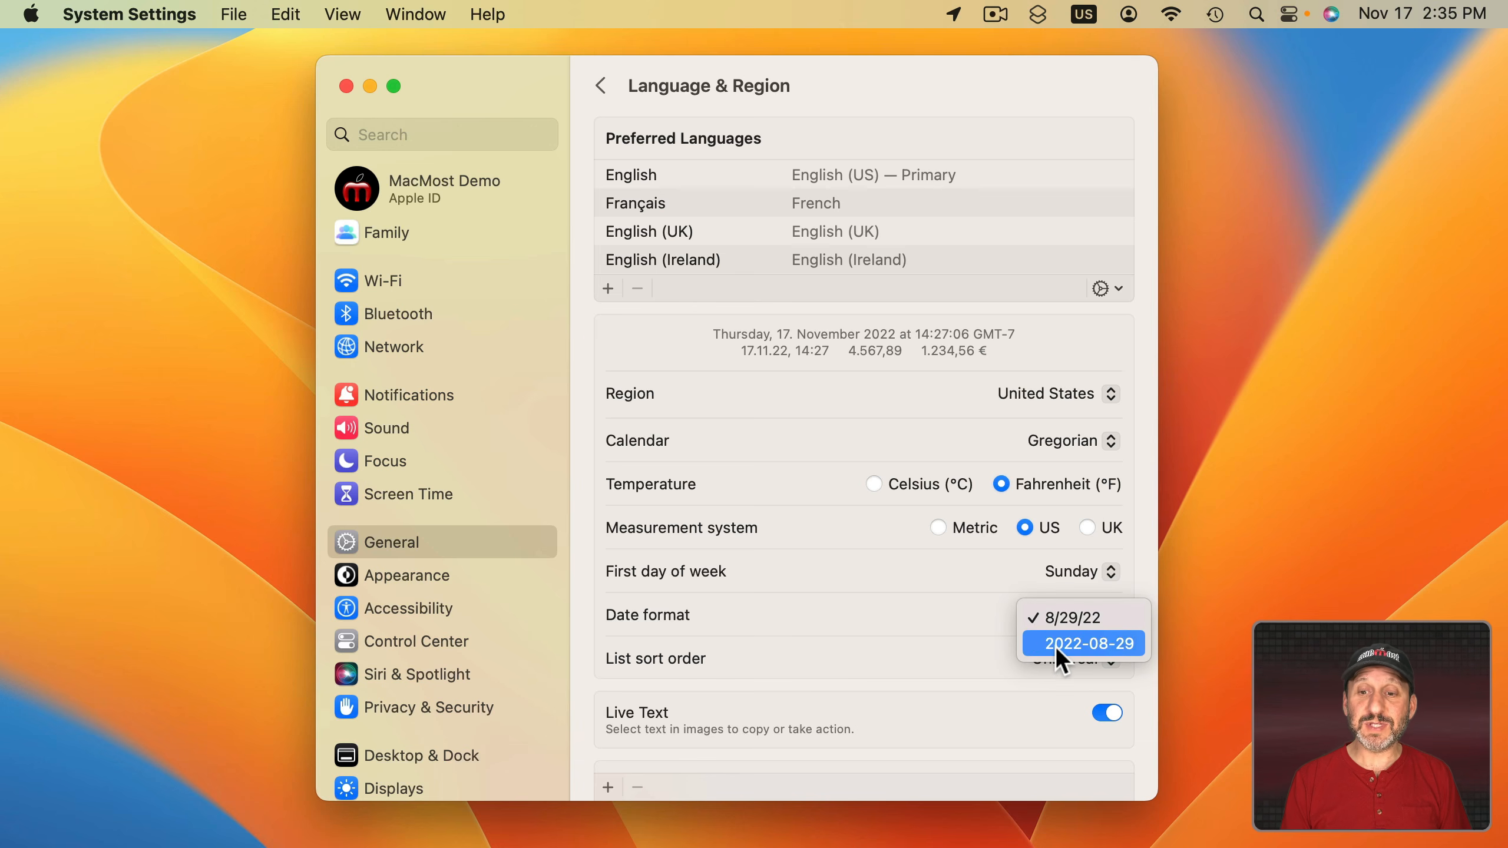
scroll(862, 454, down, 5)
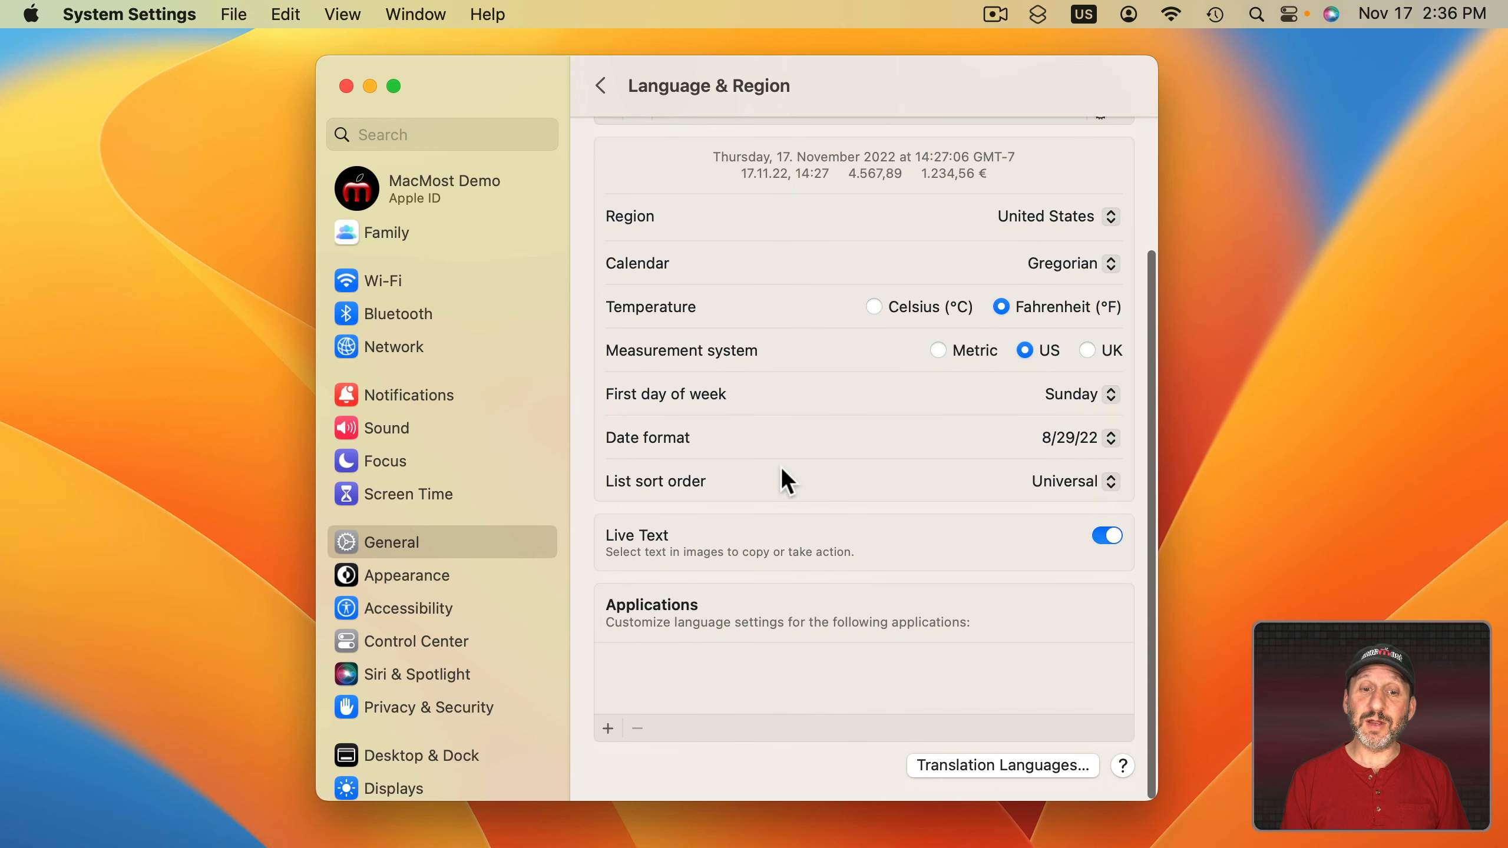
- Add a language setting for Weather.app under Applications, using Dansk — Danish
click(608, 728)
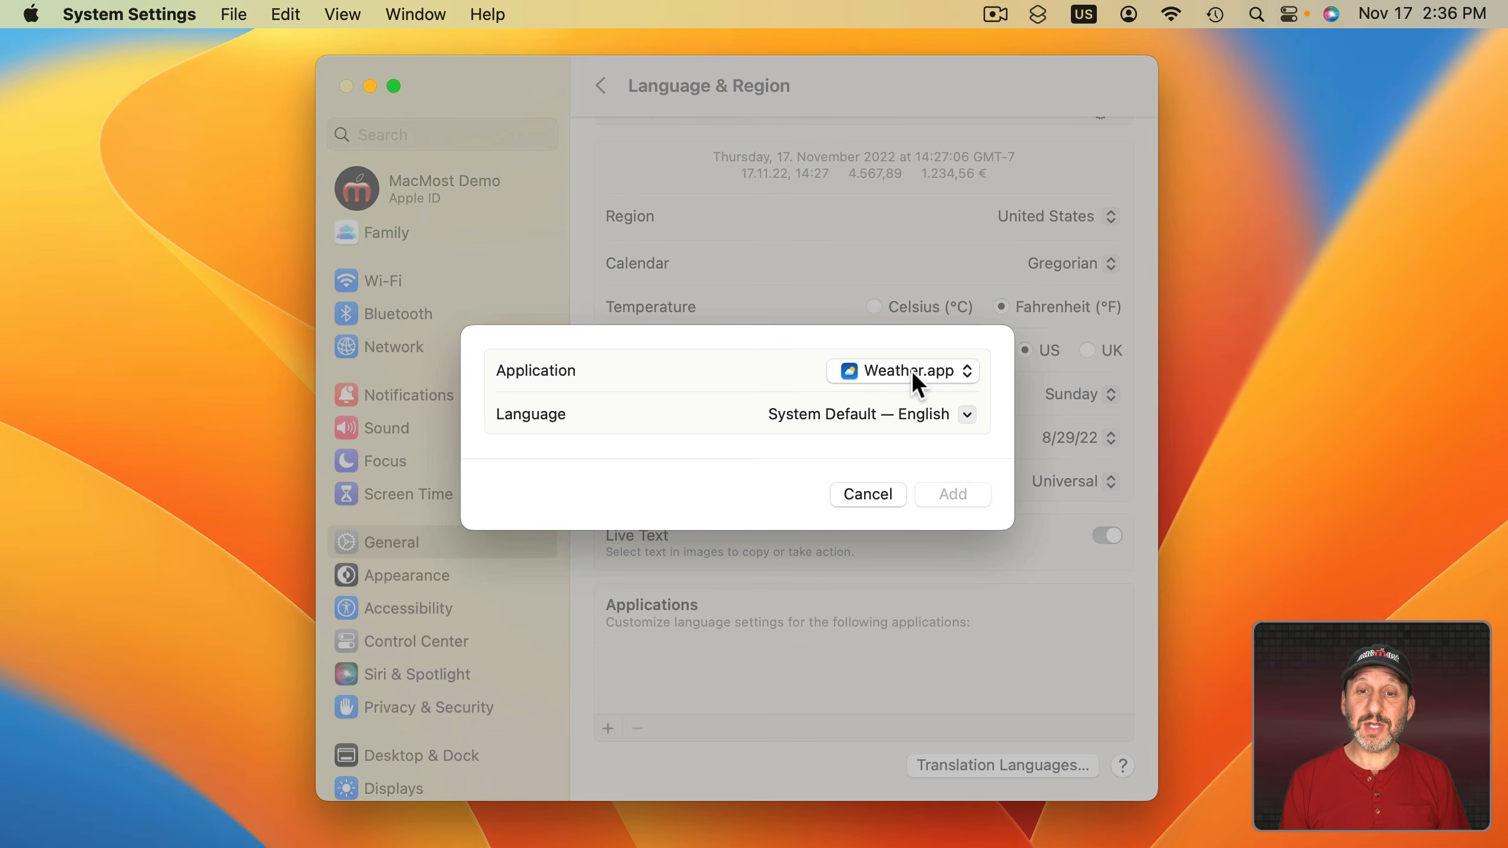
click(870, 415)
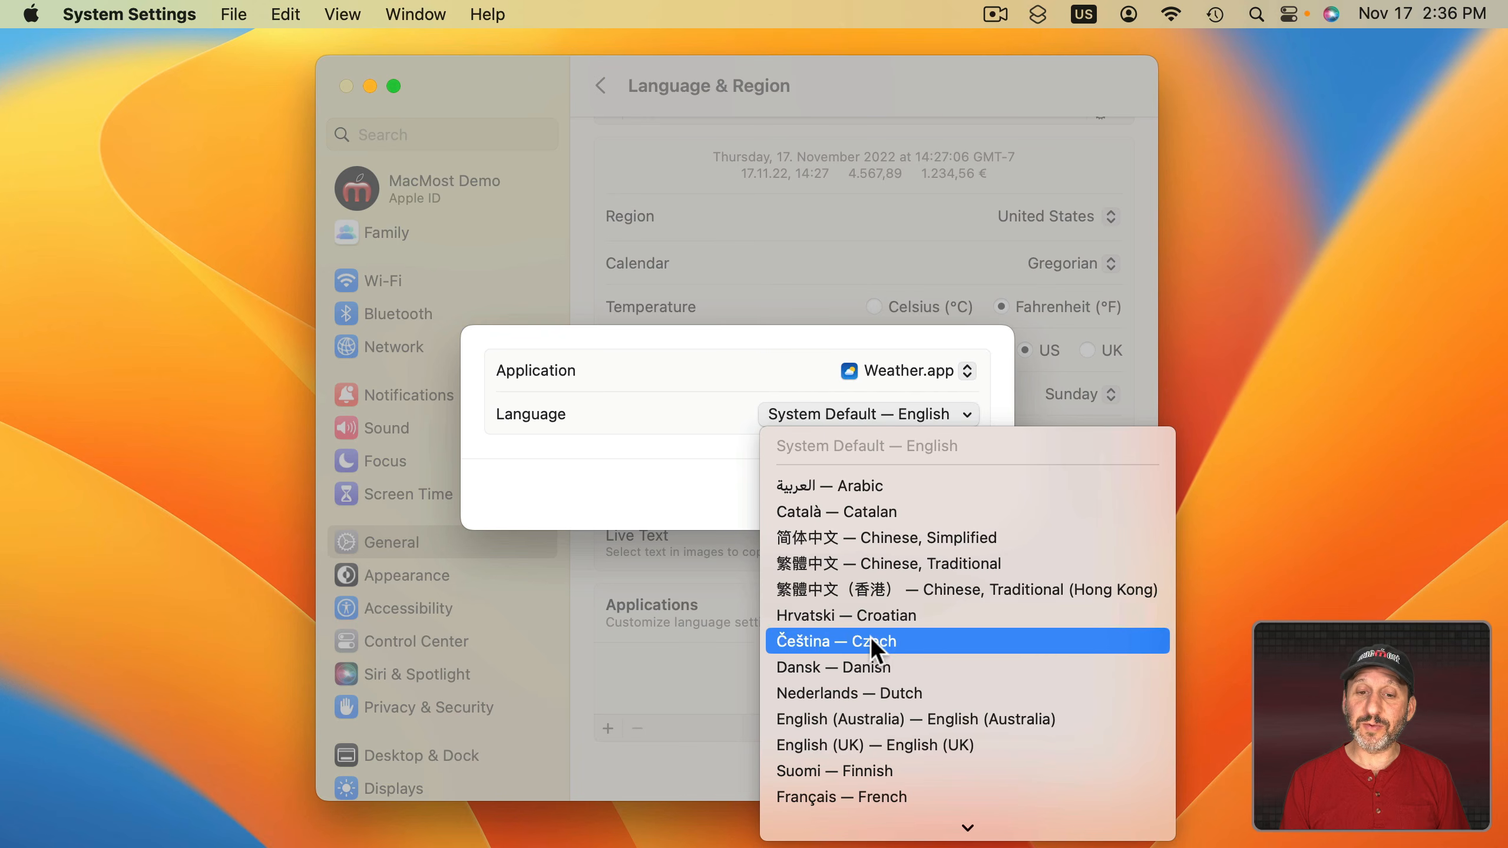
click(863, 666)
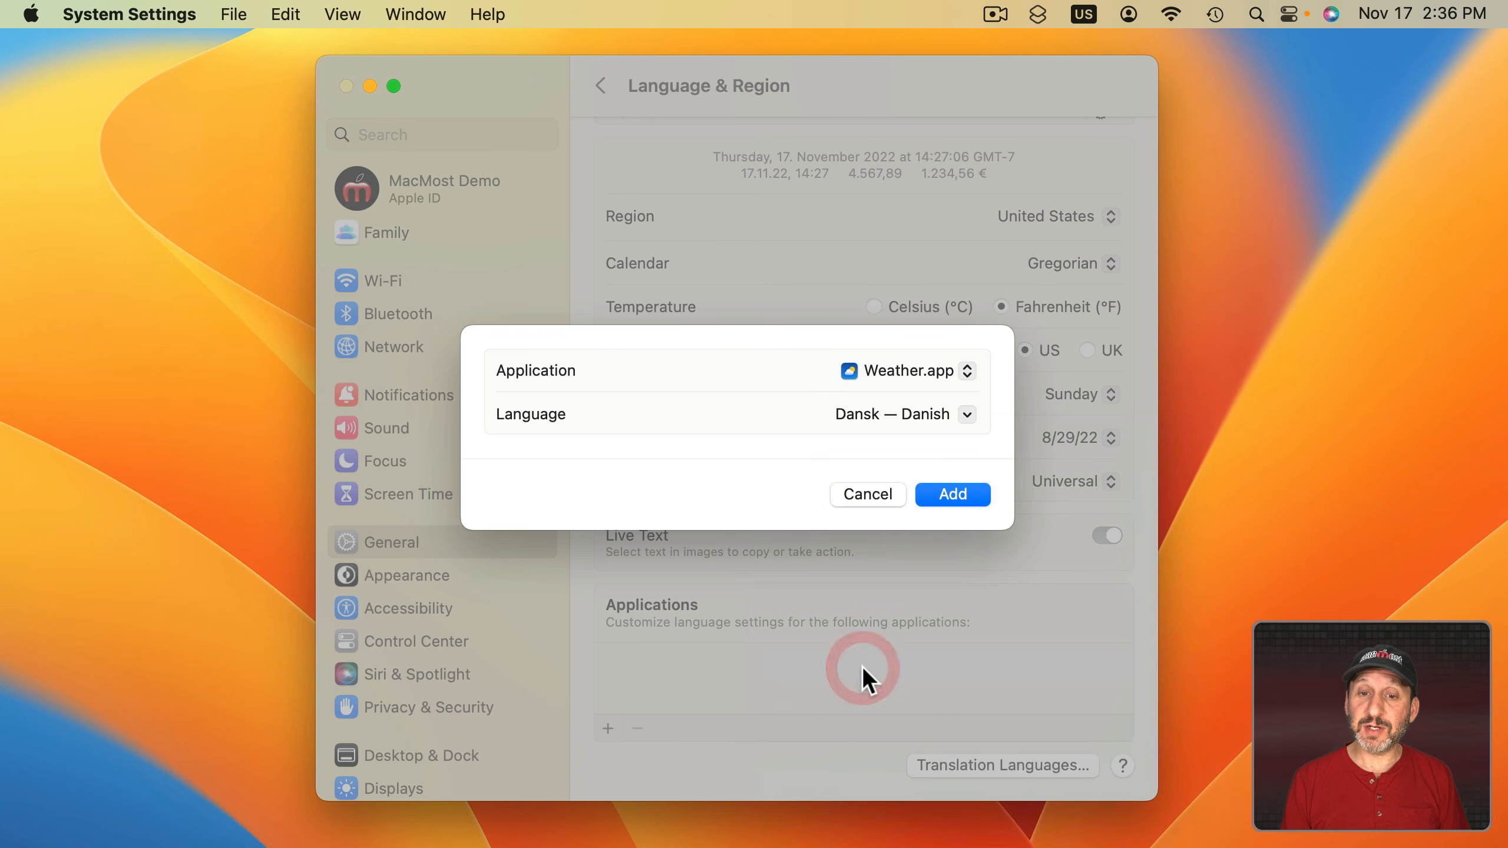
click(952, 495)
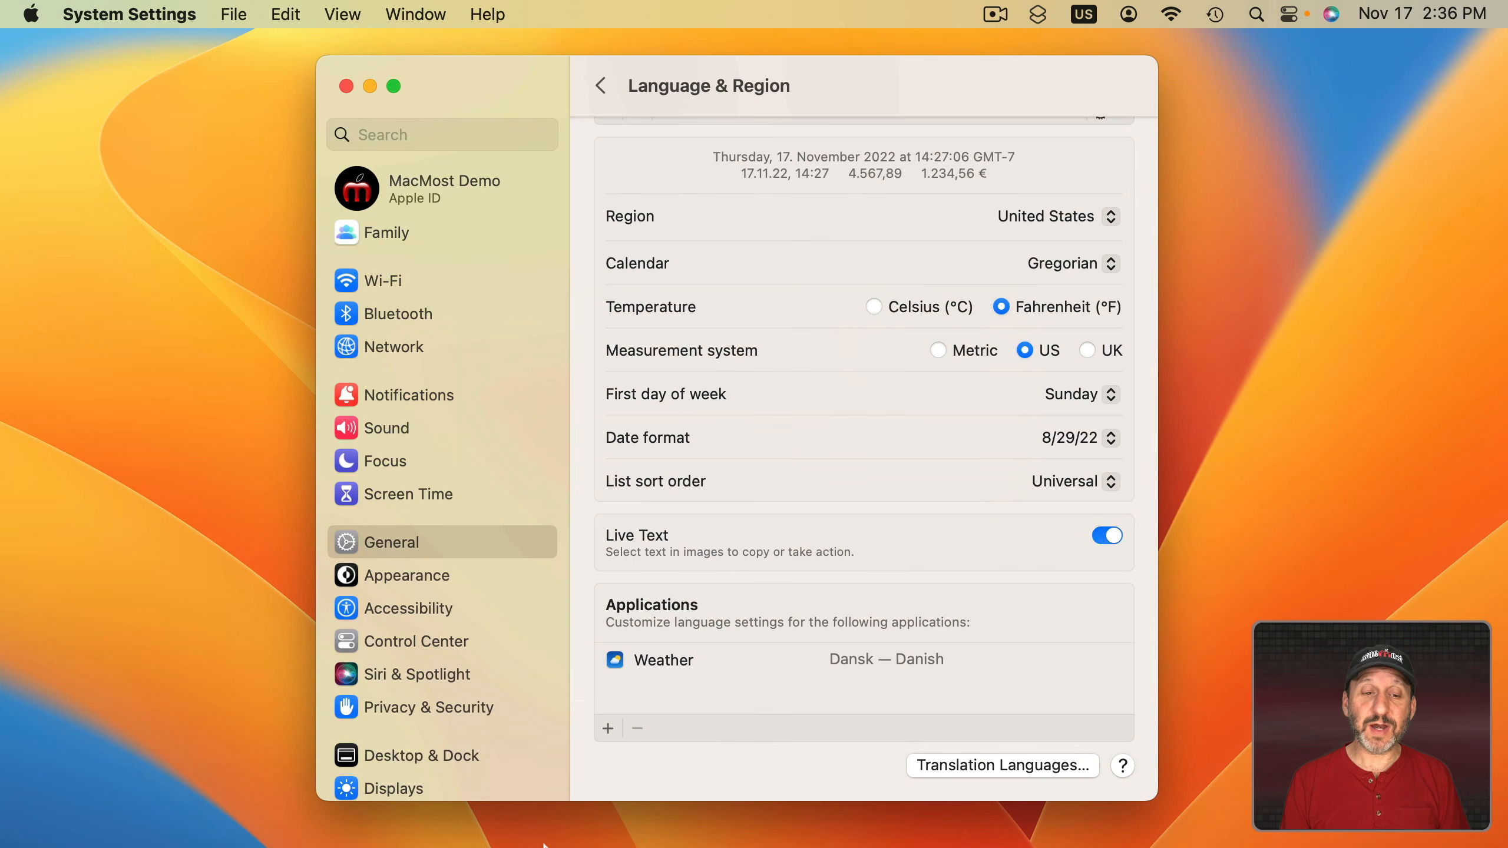
- Search for the Weather app by entering "we" and launch it to check its display language
mouse_move(505, 782)
key(super+space)
text(we)
key(Return)
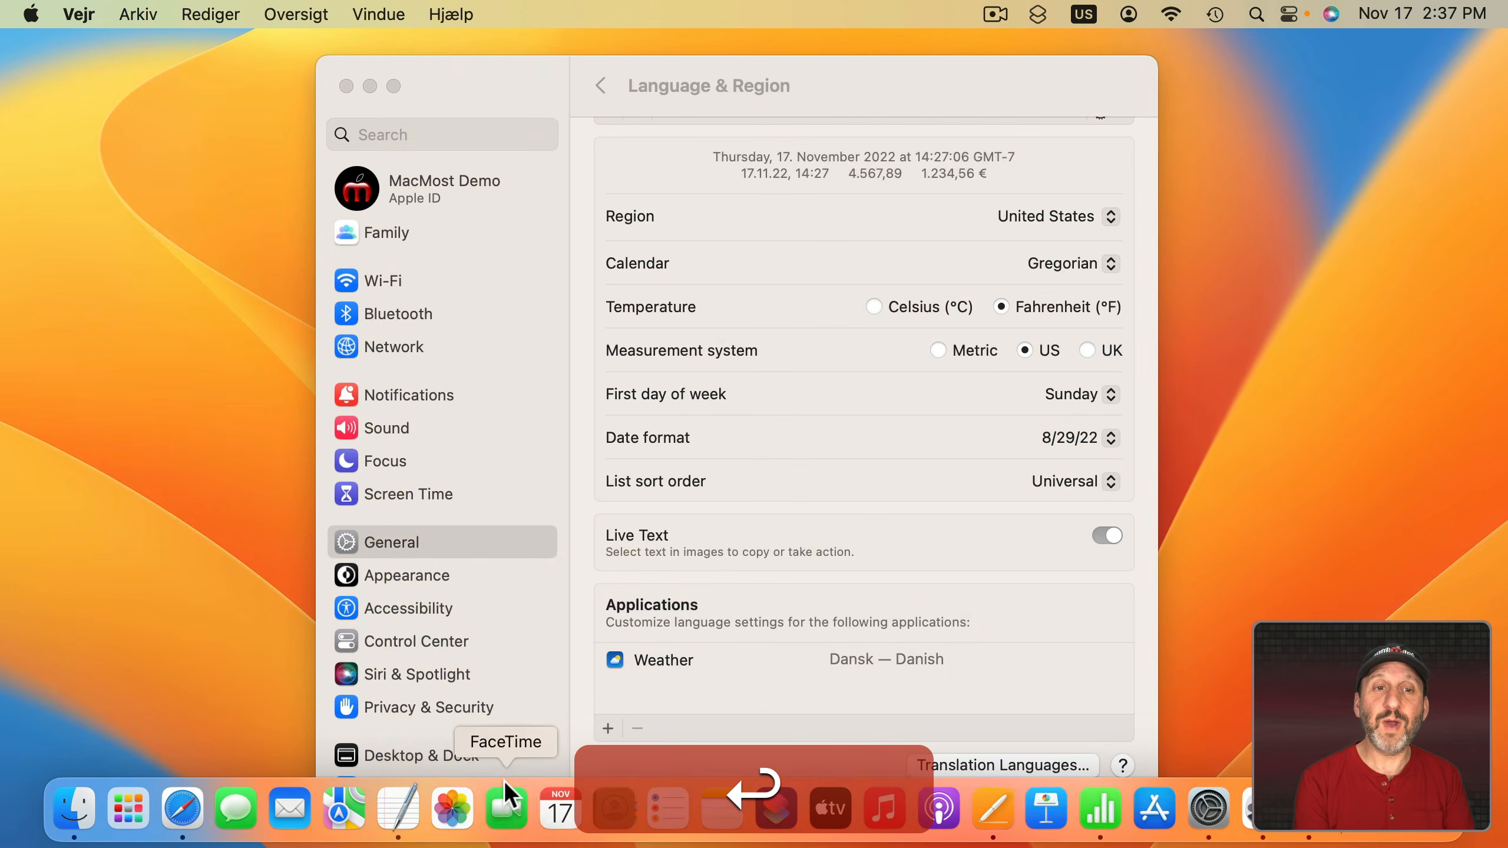
- Check Weather's Danish menus, return to System Settings and remove the Weather entry from the Applications language list
click(79, 14)
click(450, 15)
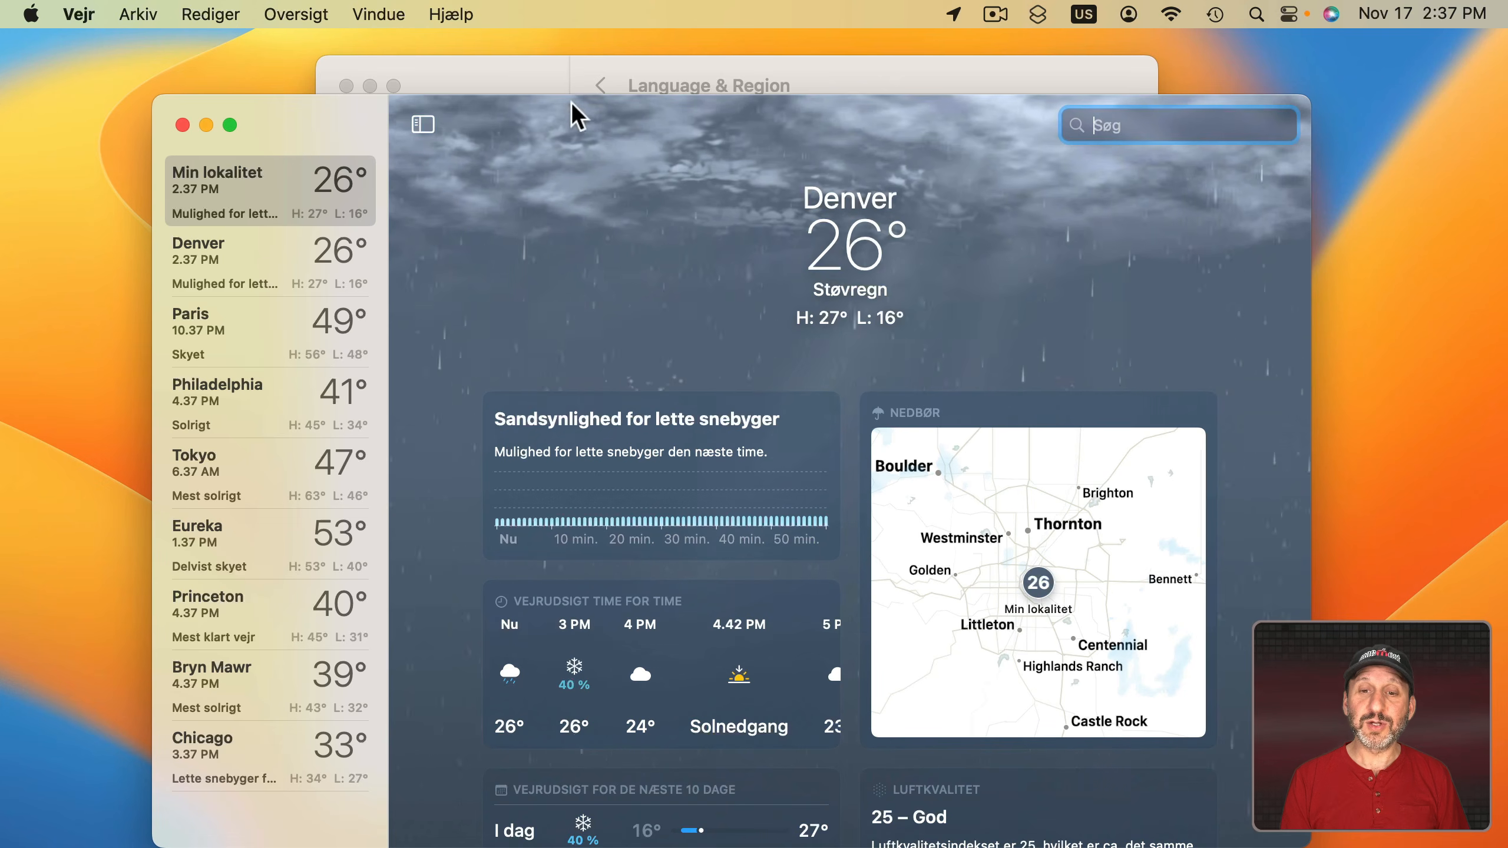
mouse_move(394, 814)
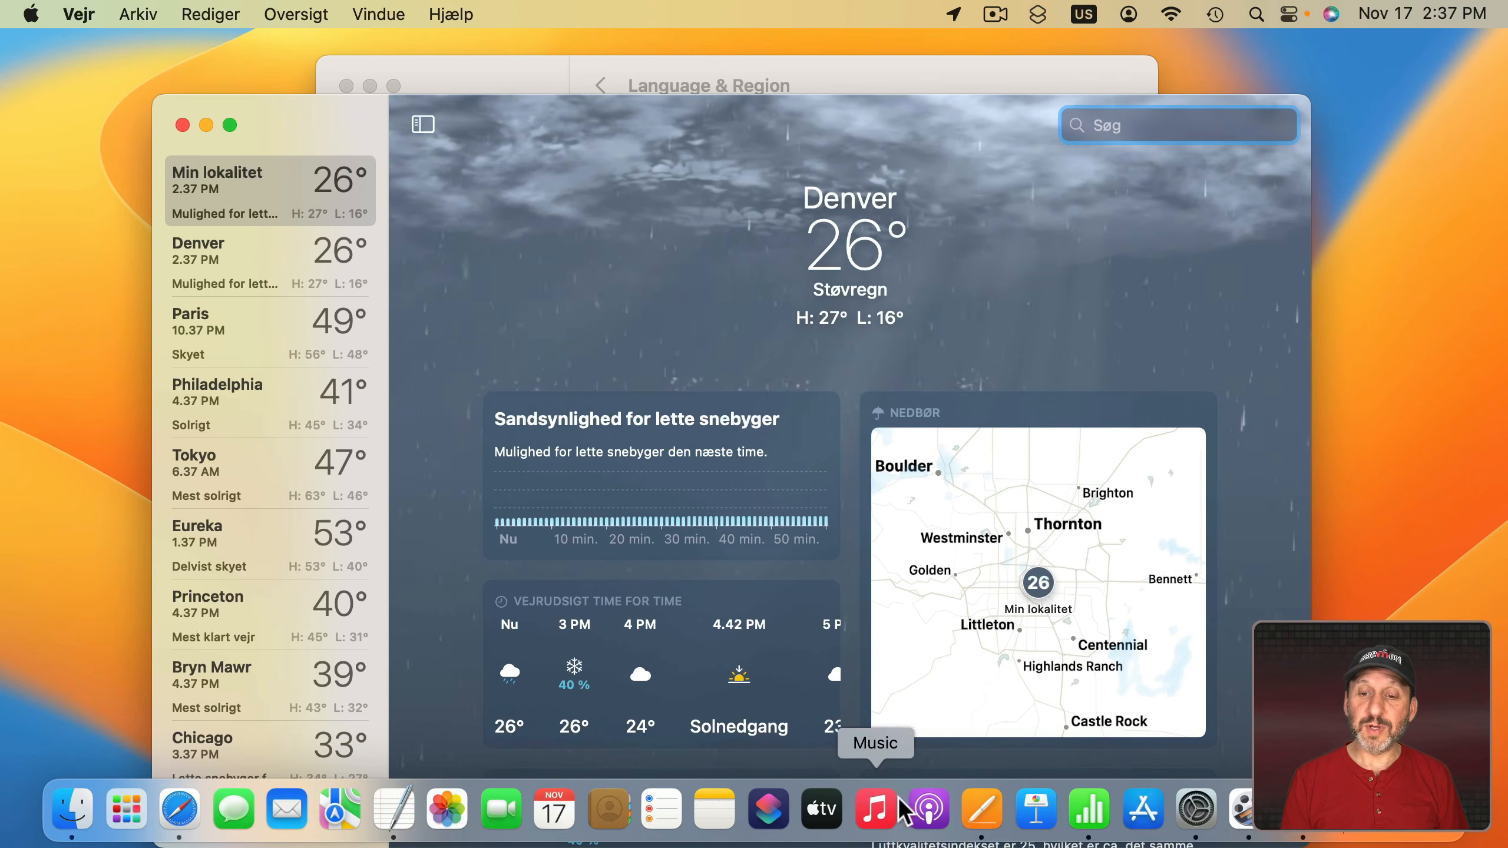
click(1088, 809)
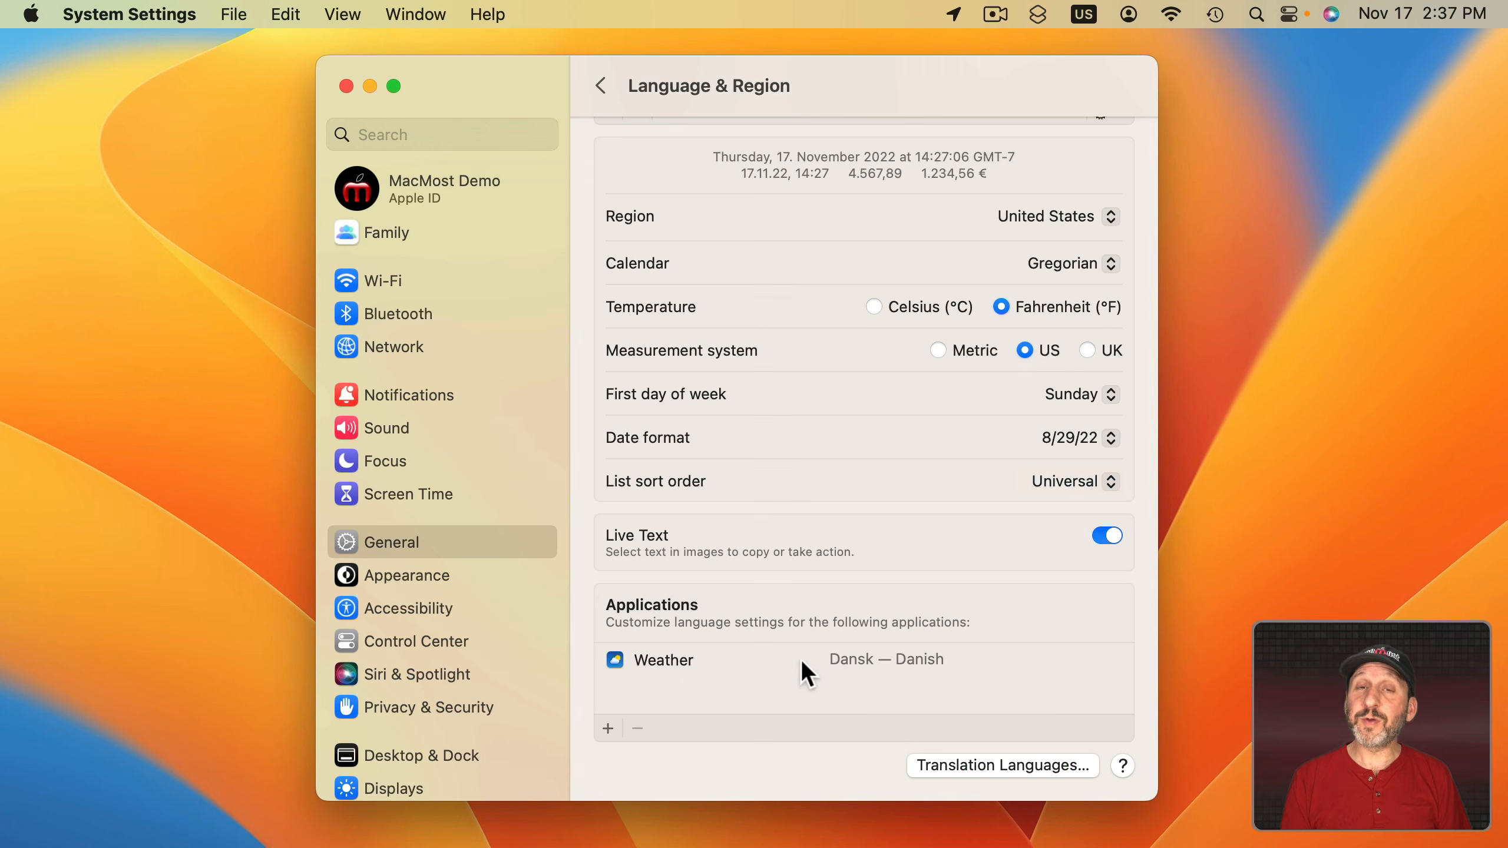
click(659, 652)
click(639, 729)
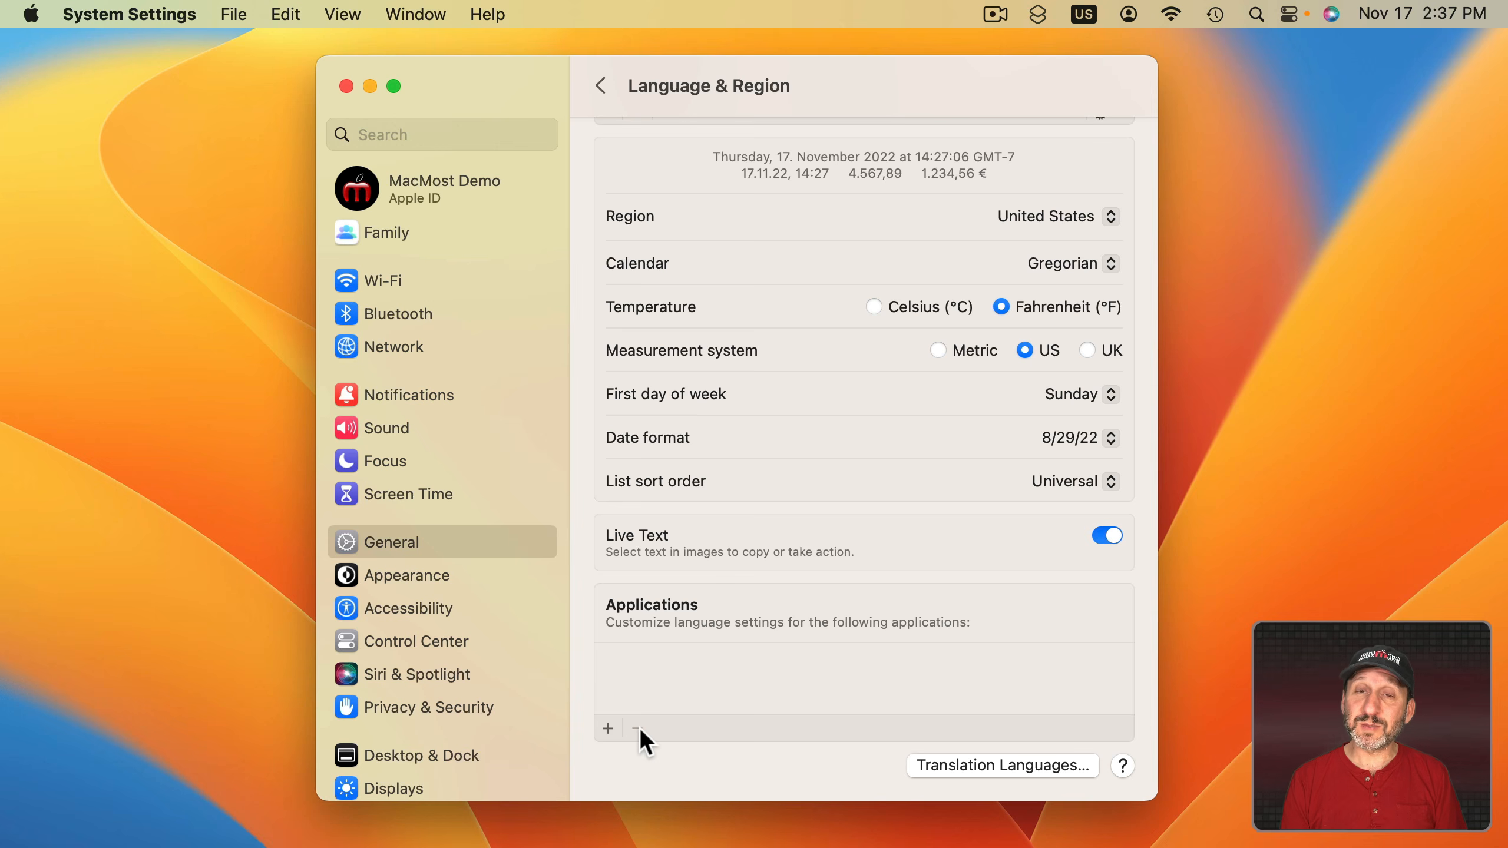
- Examine the translation languages available for download in Language & Region and close the list
click(959, 765)
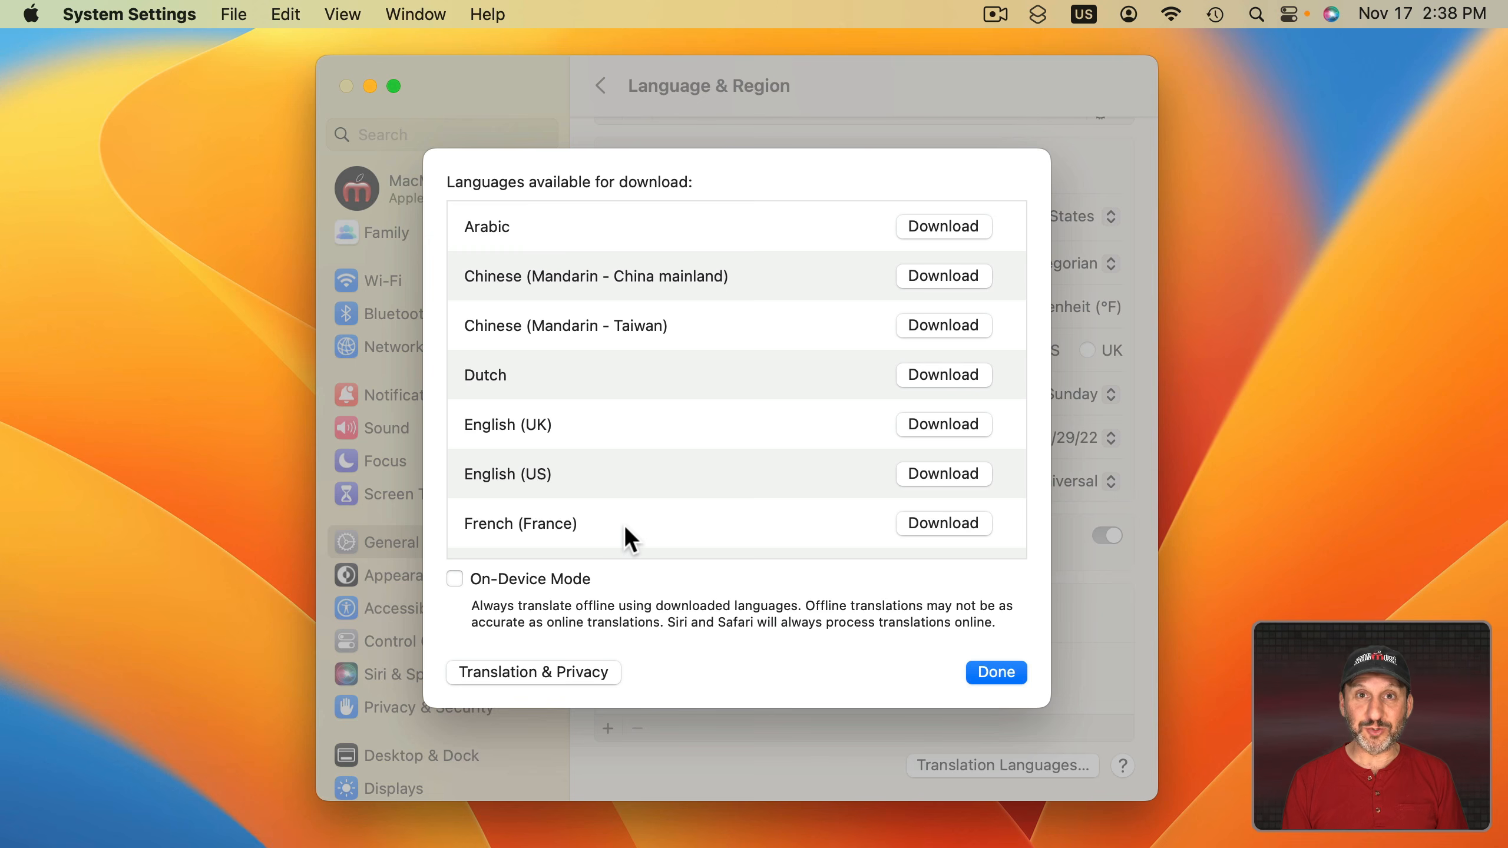
key(Return)
- Examine Siri's language choices and voice varieties in the Siri & Spotlight settings, leaving both unchanged
click(429, 677)
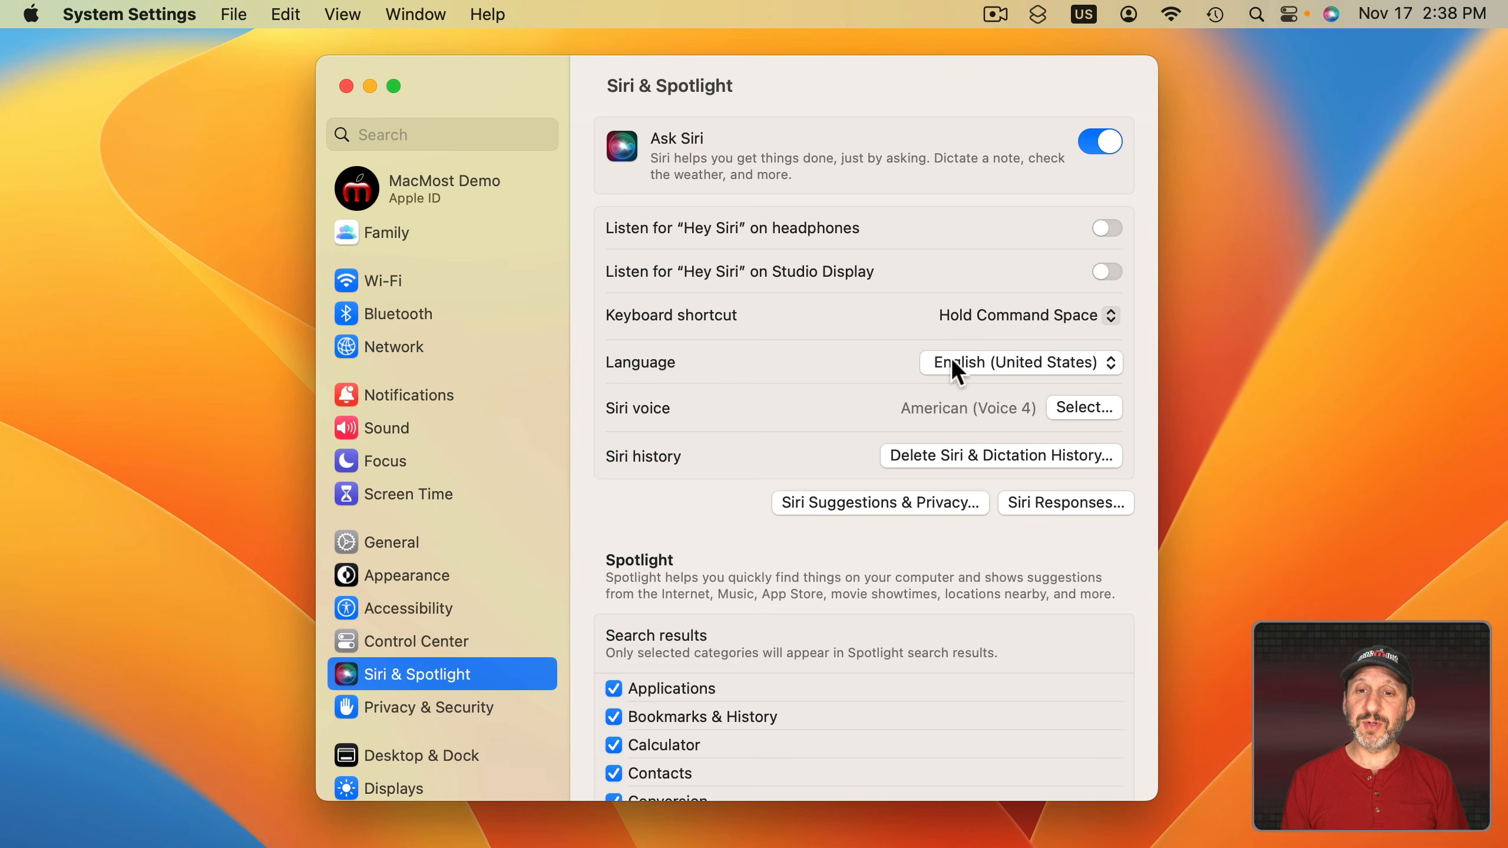
click(973, 356)
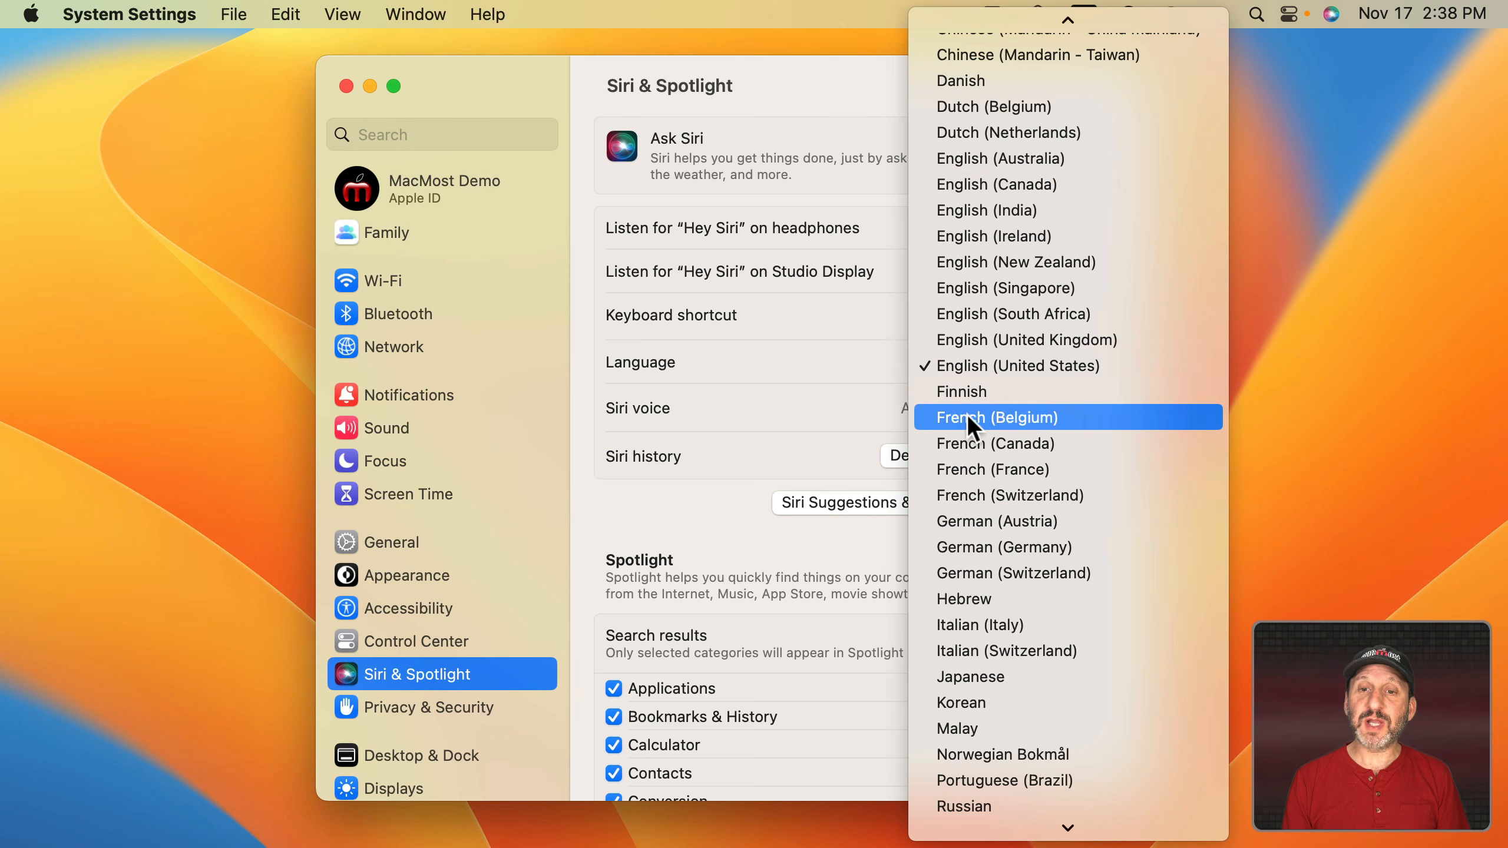
key(Escape)
click(1065, 407)
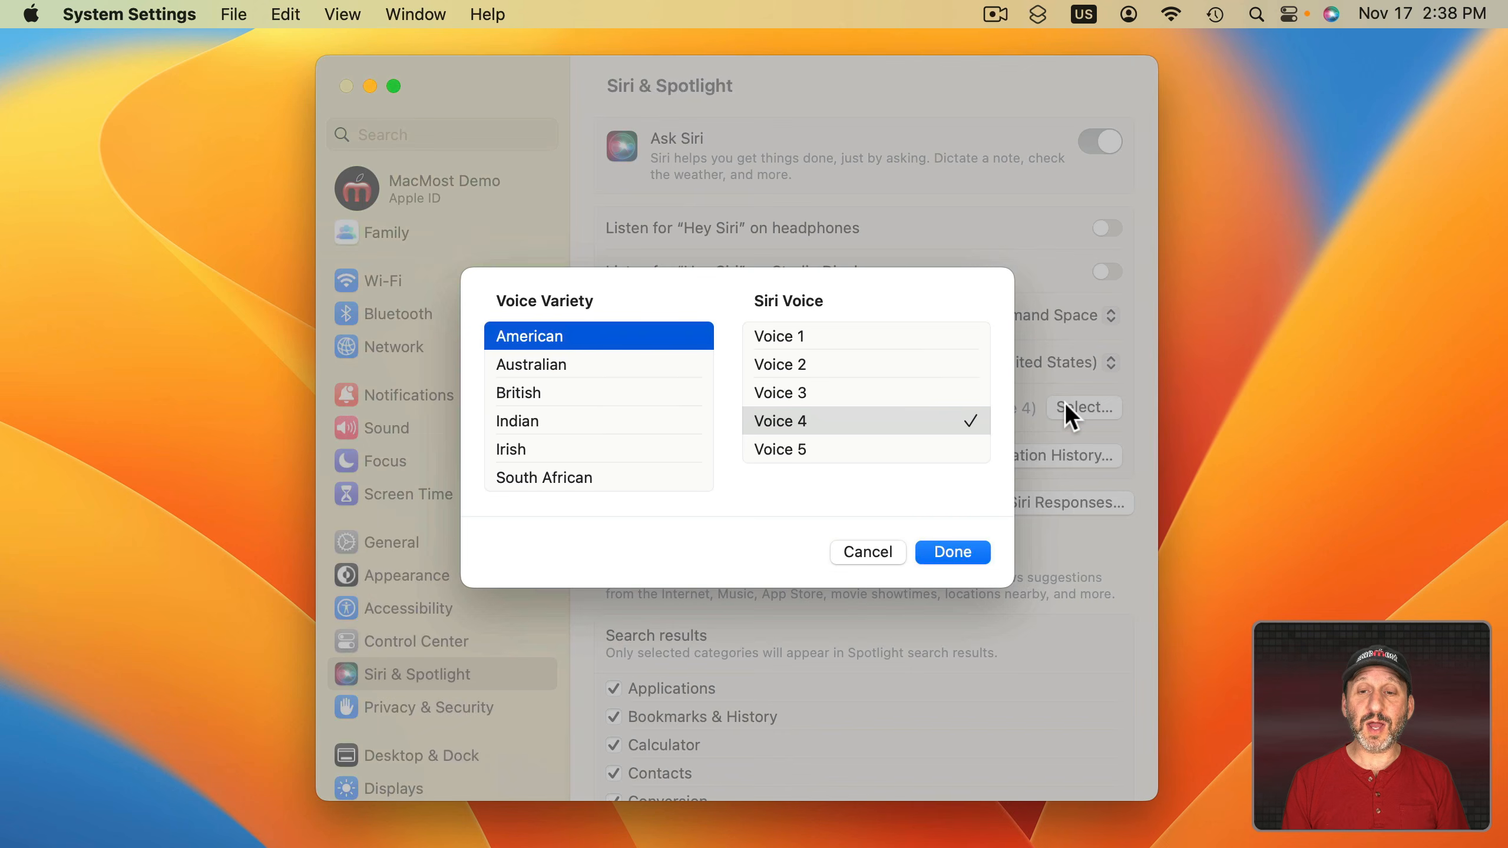
key(Escape)
- Examine the languages that can be added for Dictation in the Keyboard settings and cancel without adding one
scroll(496, 576, down, 10)
click(410, 626)
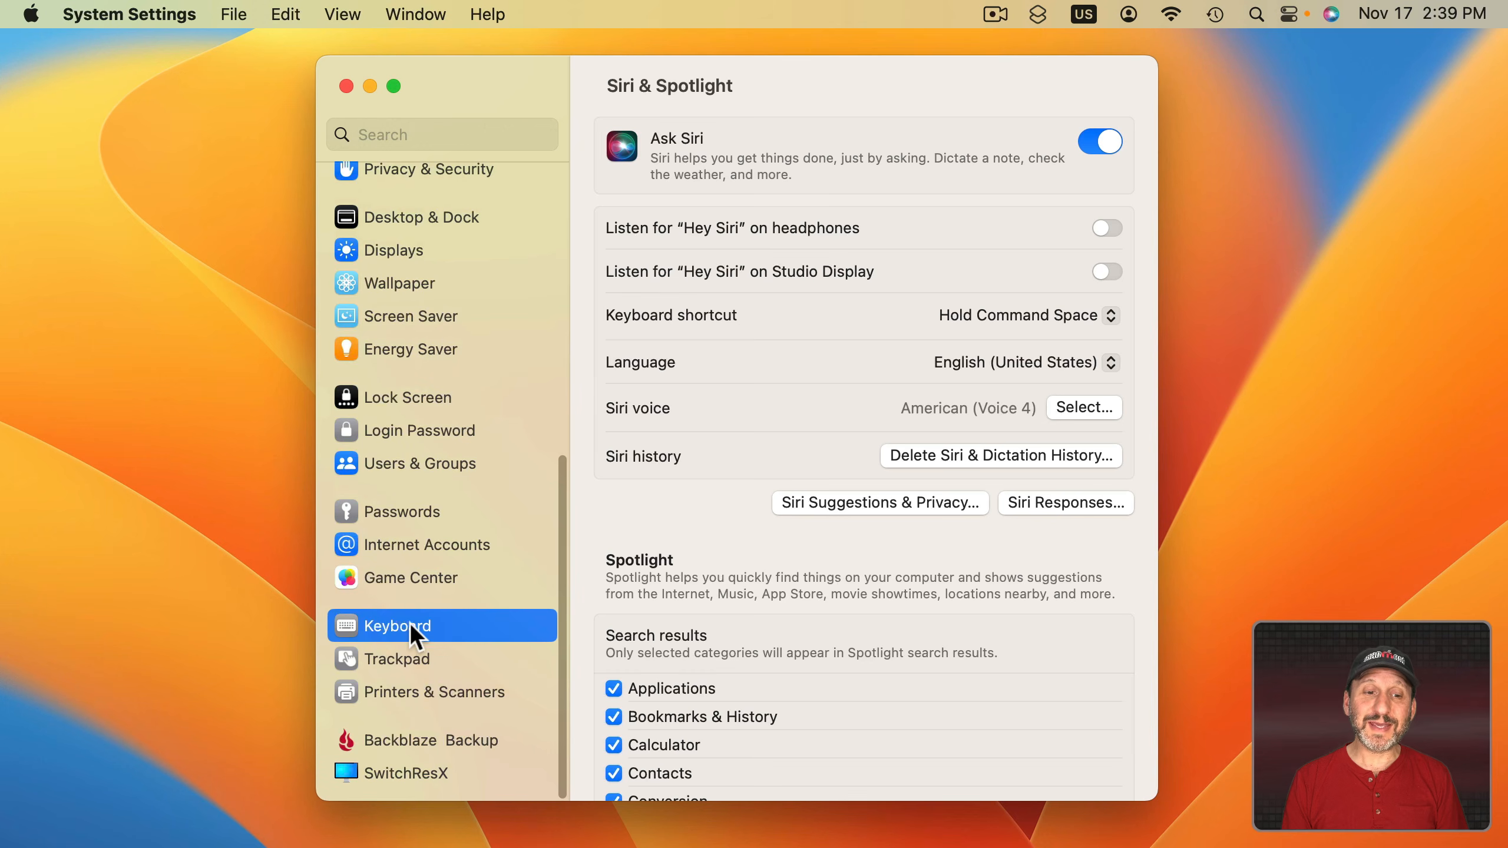
scroll(804, 544, down, 5)
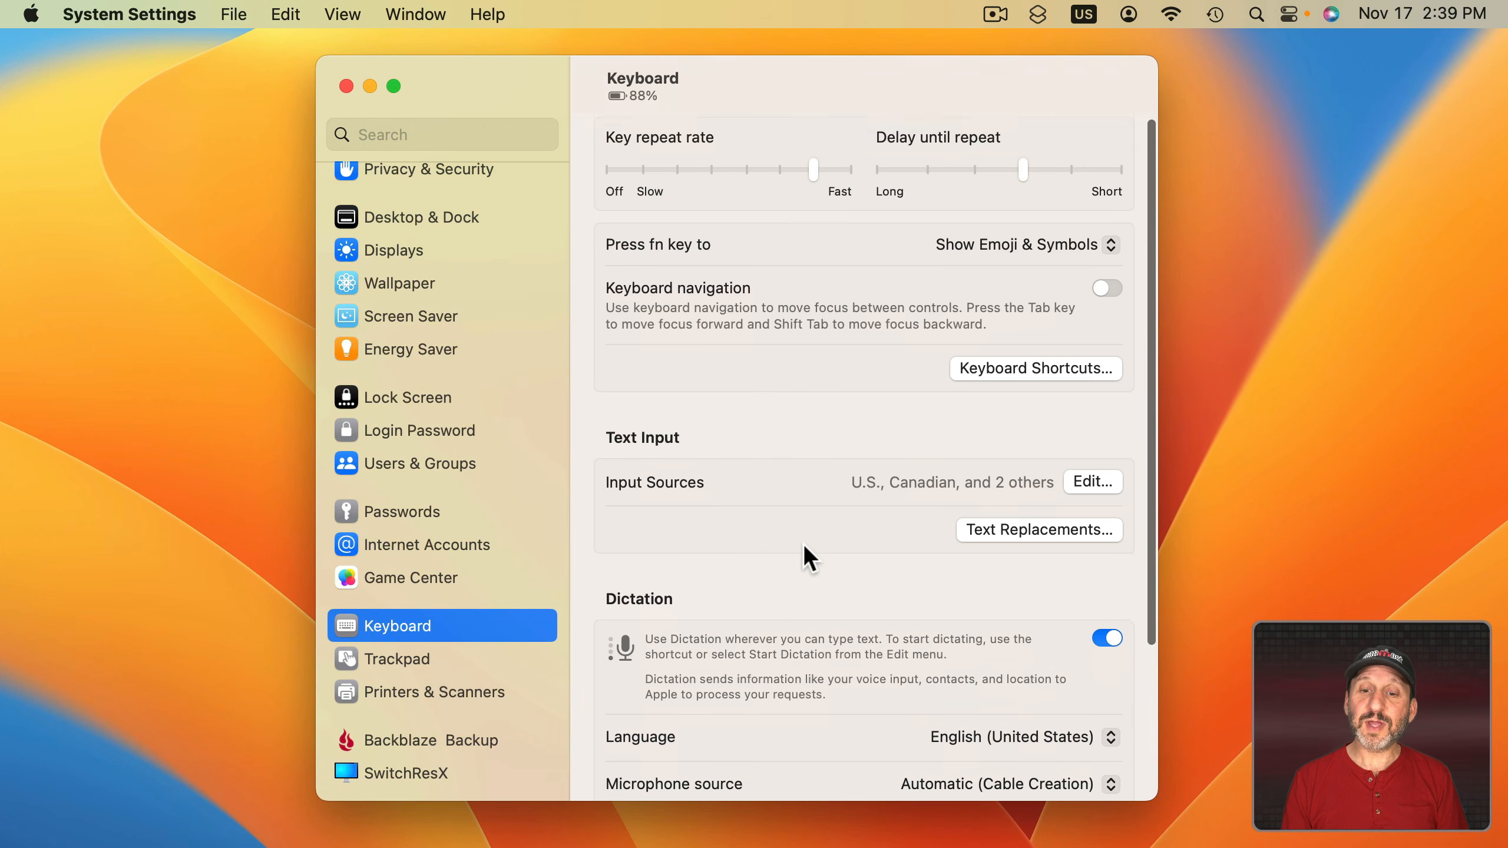
click(989, 520)
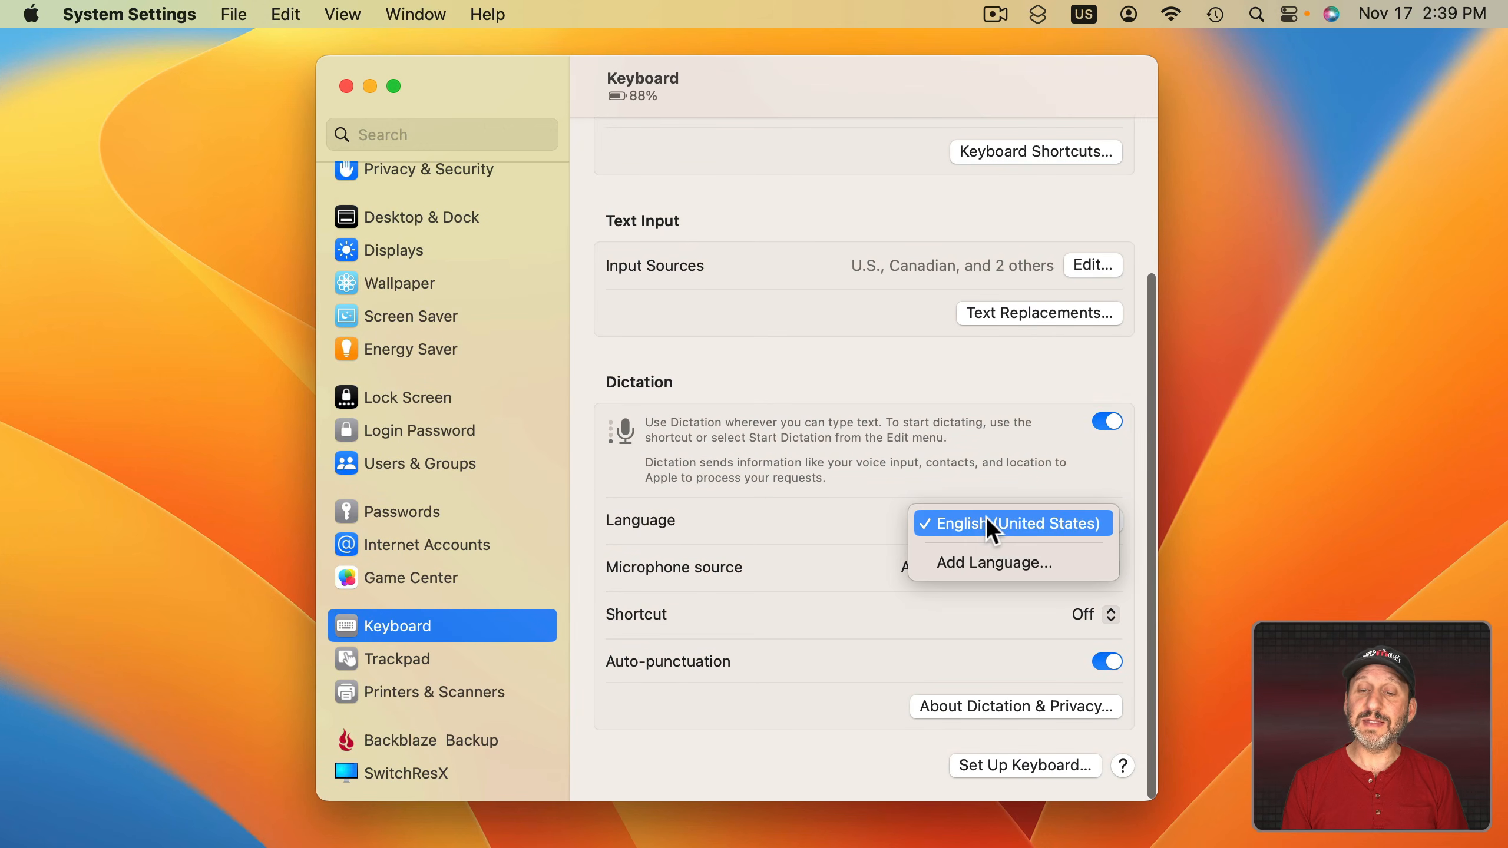
click(979, 566)
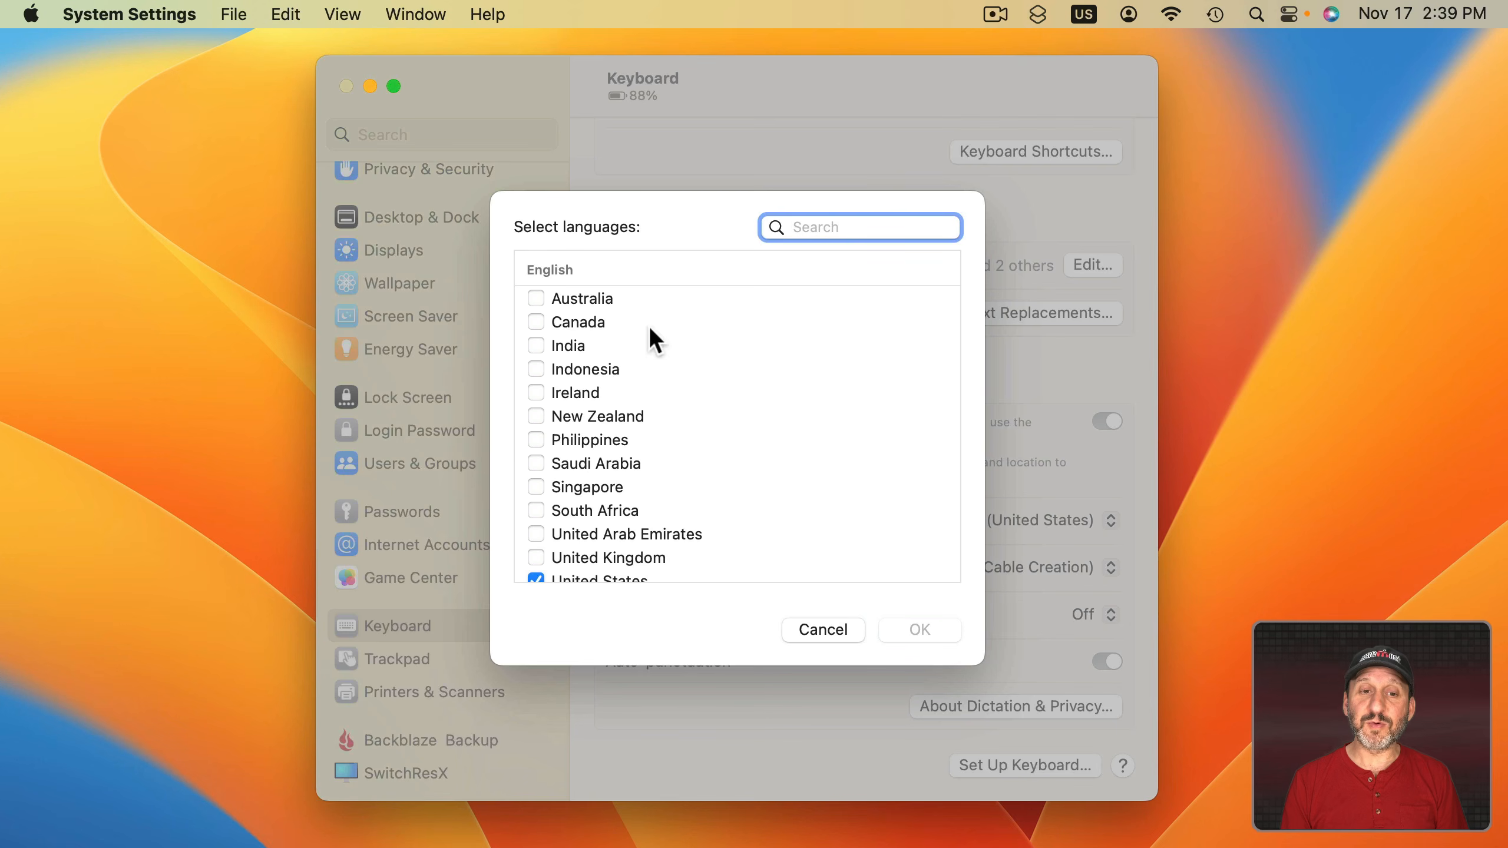
scroll(617, 456, down, 8)
scroll(617, 456, up, 8)
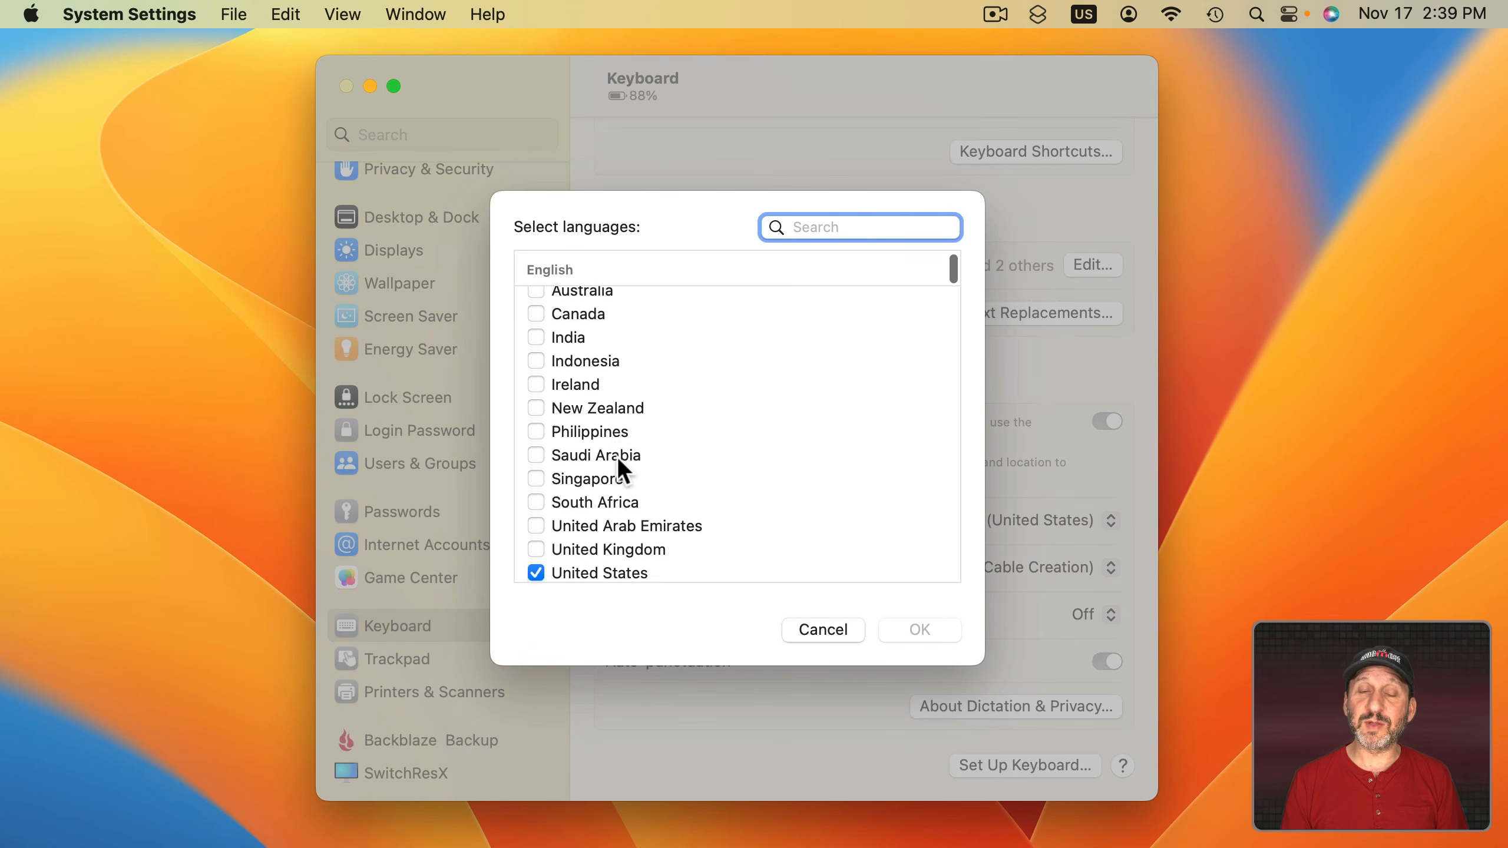
click(819, 625)
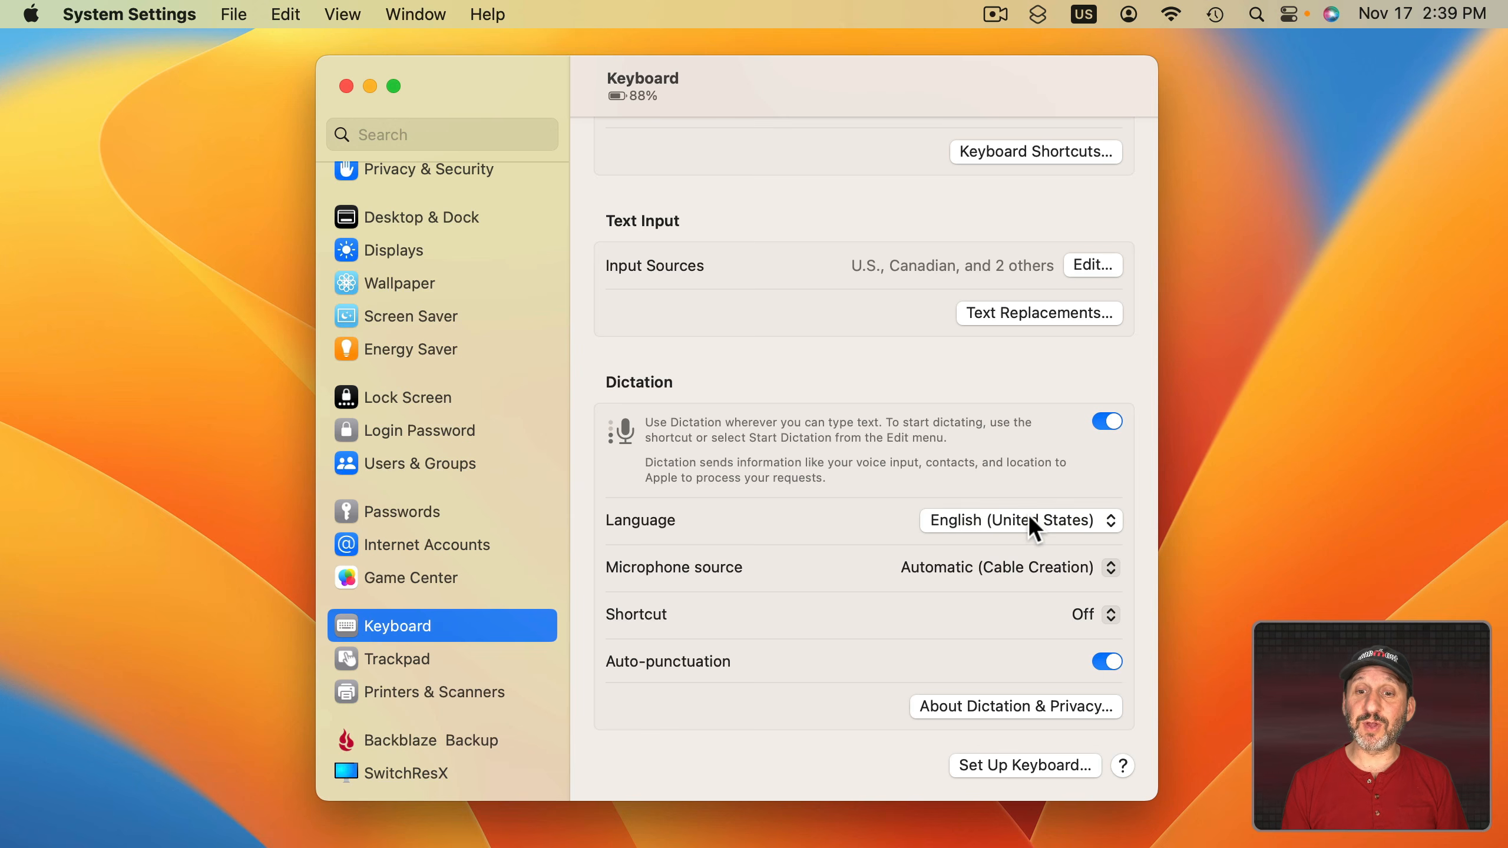
- Quit System Settings, switch to Pages, open the Spelling and Grammar window and review its language choices
key(super+q)
mouse_move(590, 843)
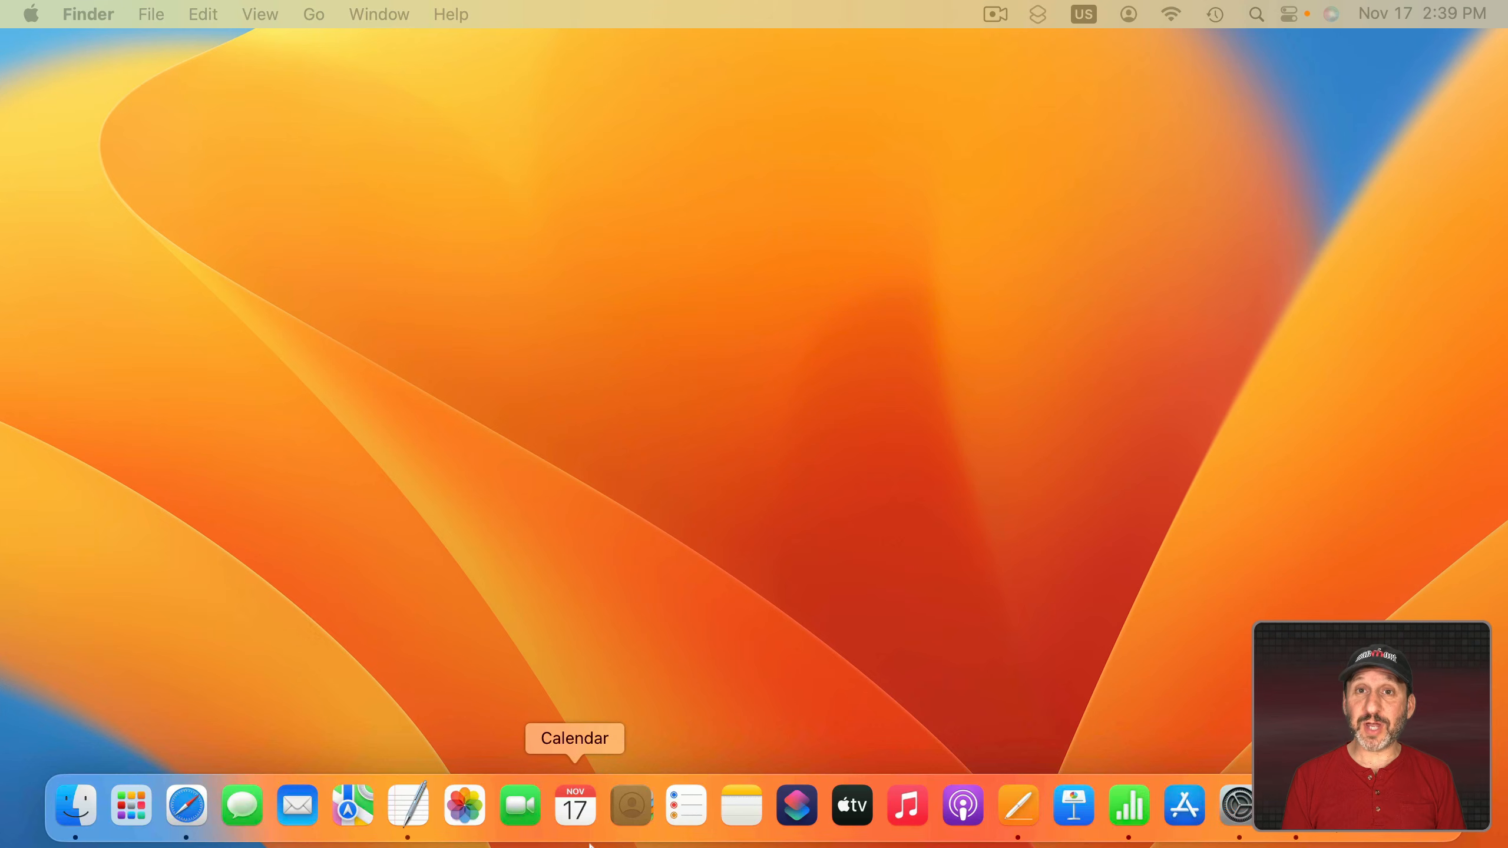
click(1027, 799)
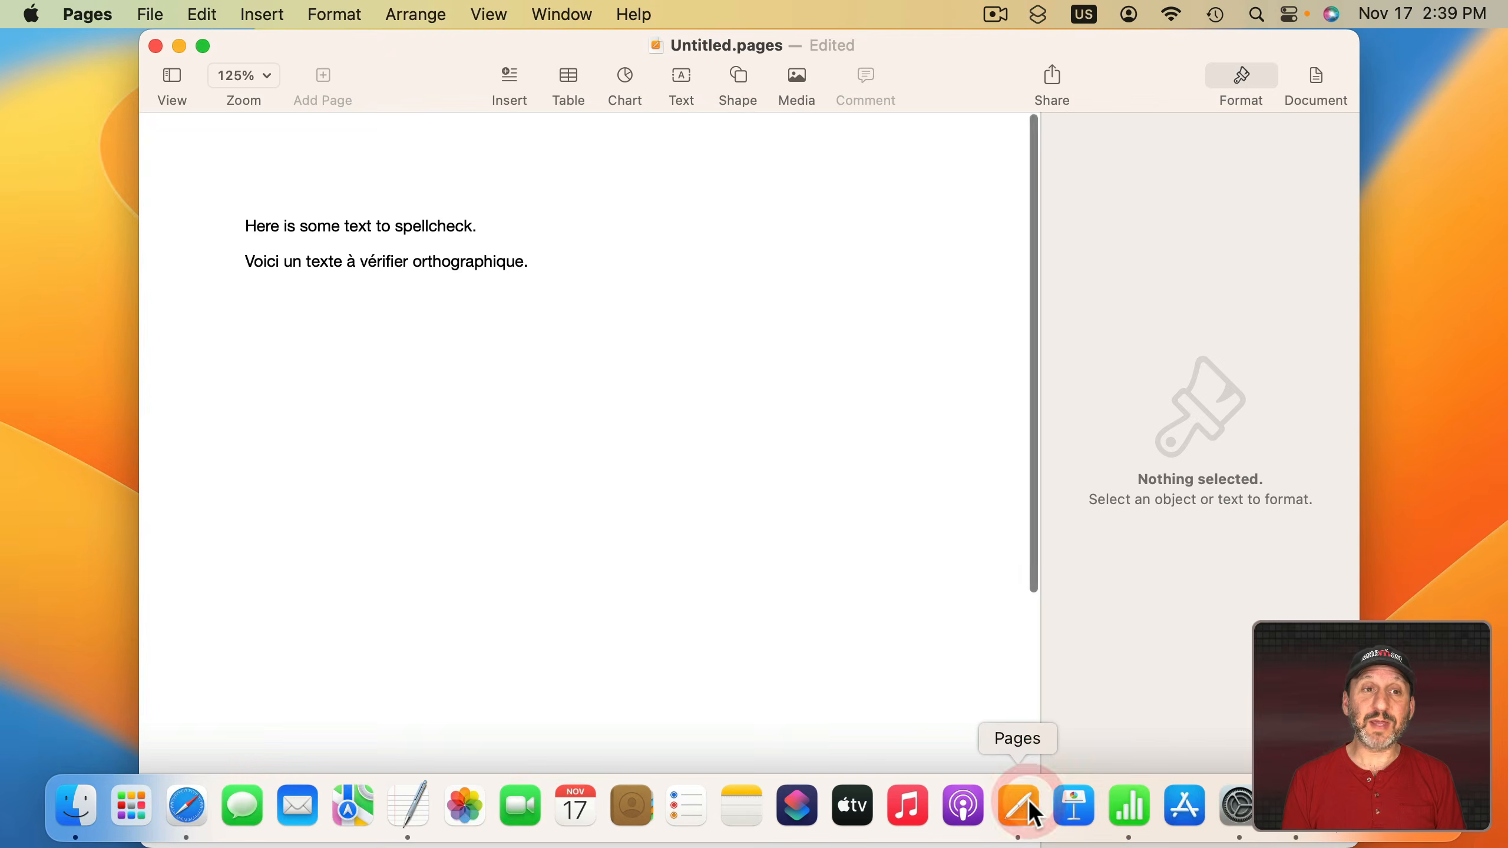
click(199, 14)
mouse_move(302, 620)
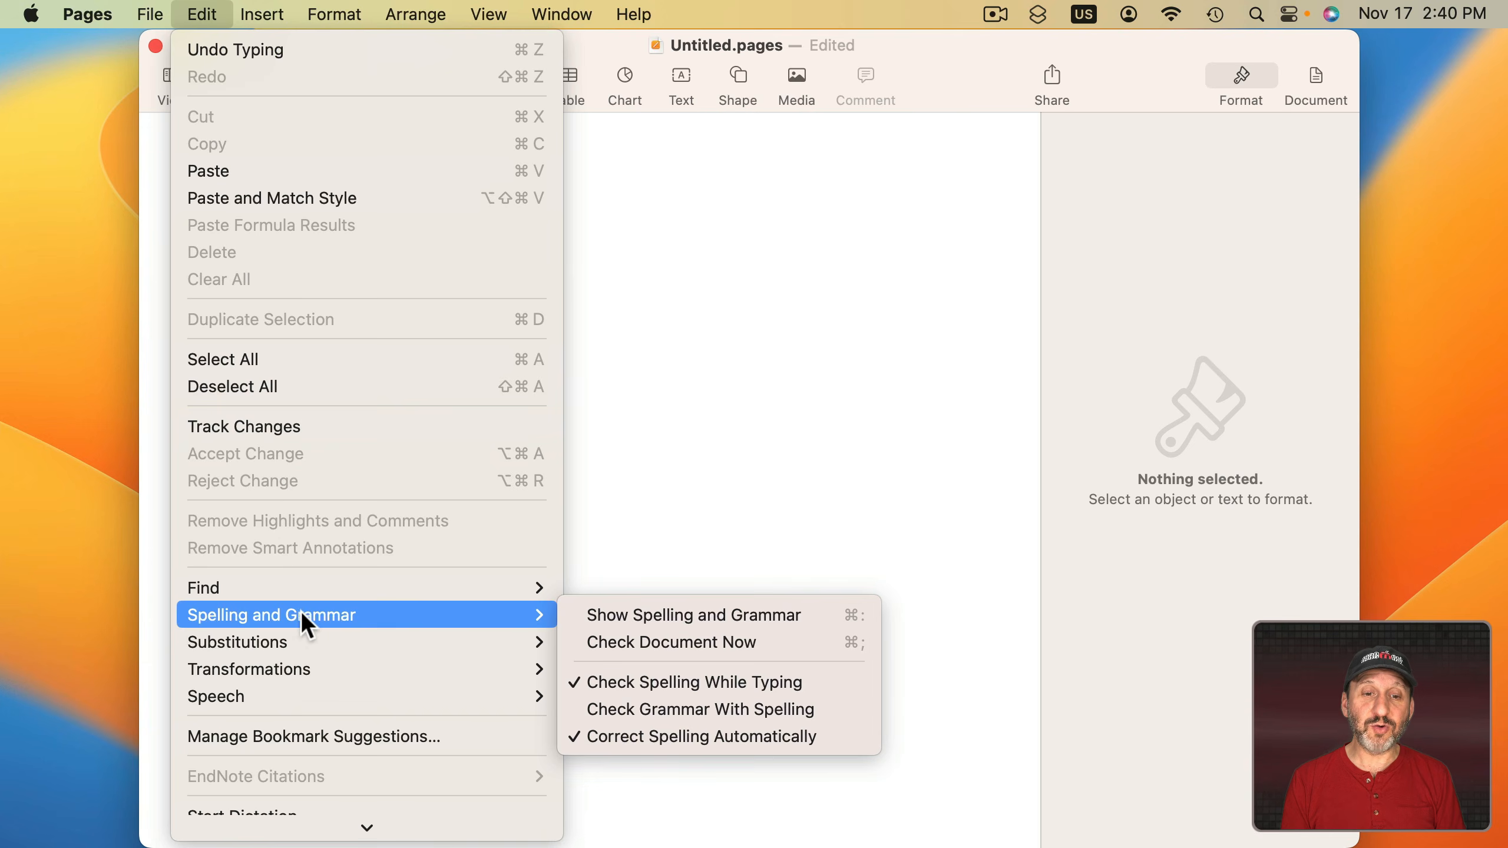
click(720, 618)
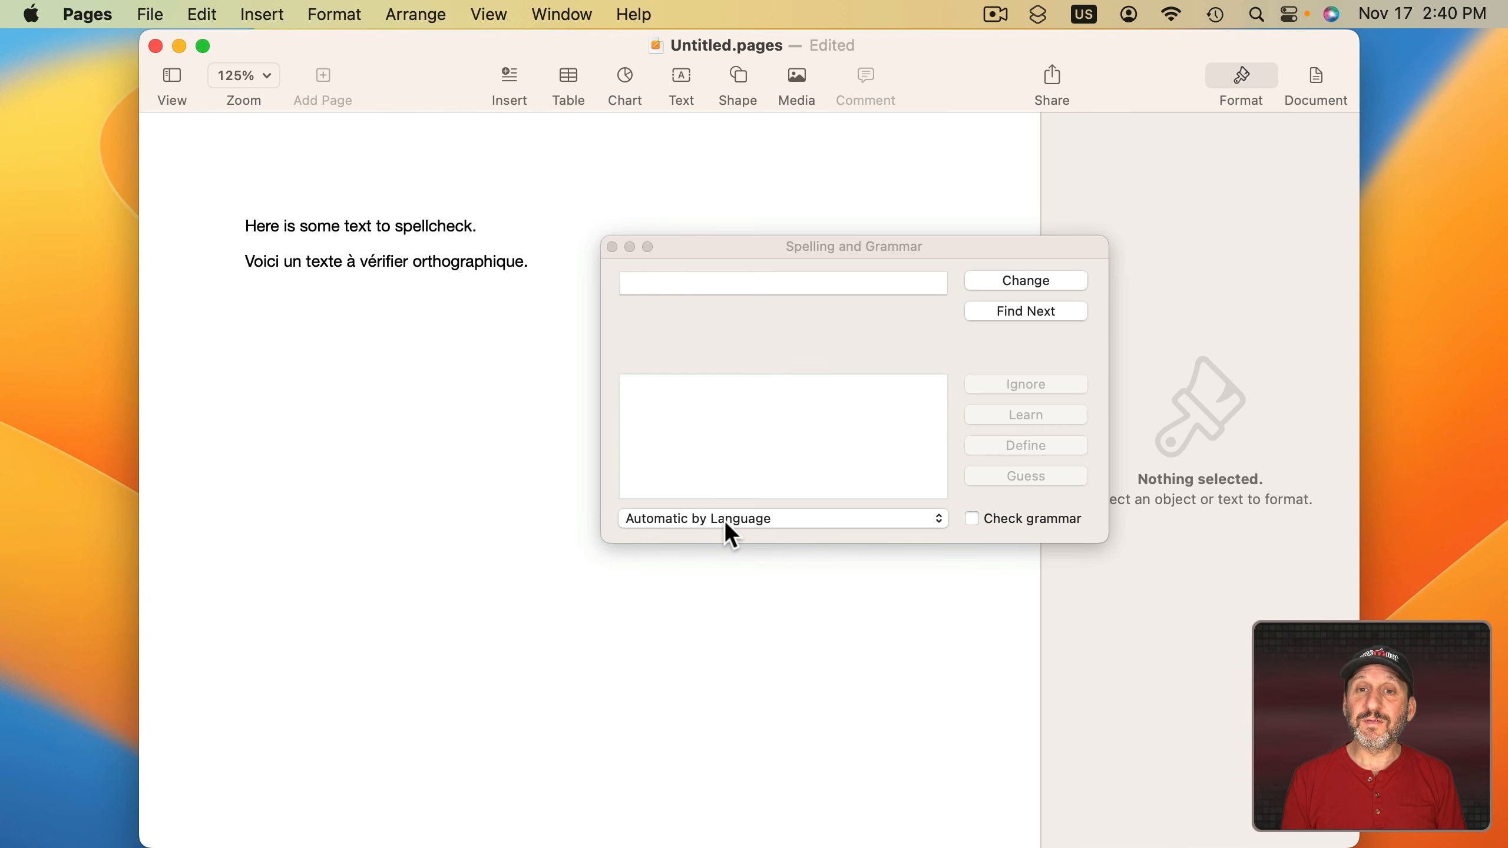
click(731, 535)
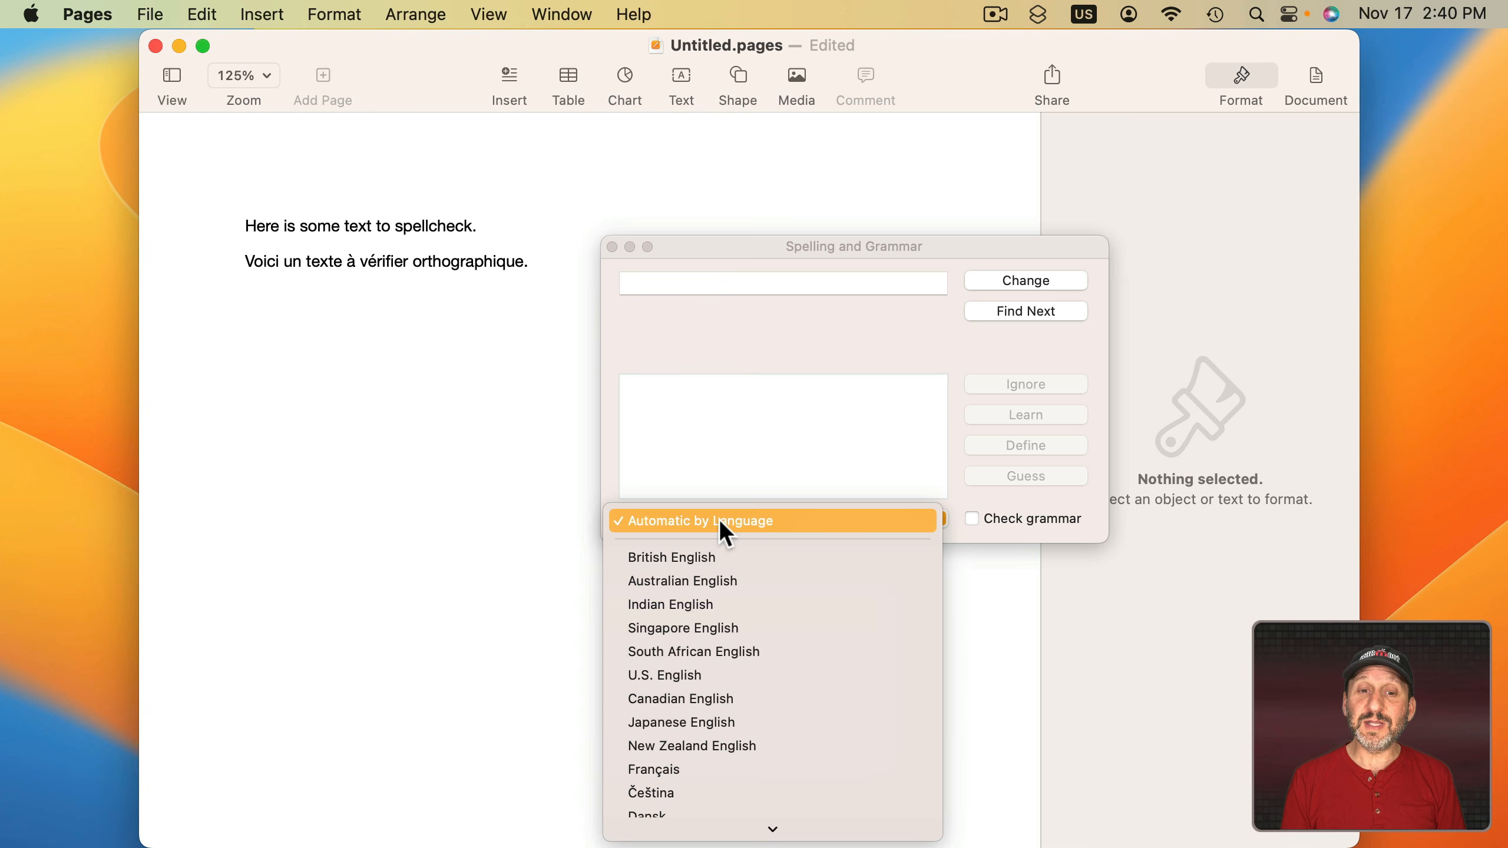
click(599, 472)
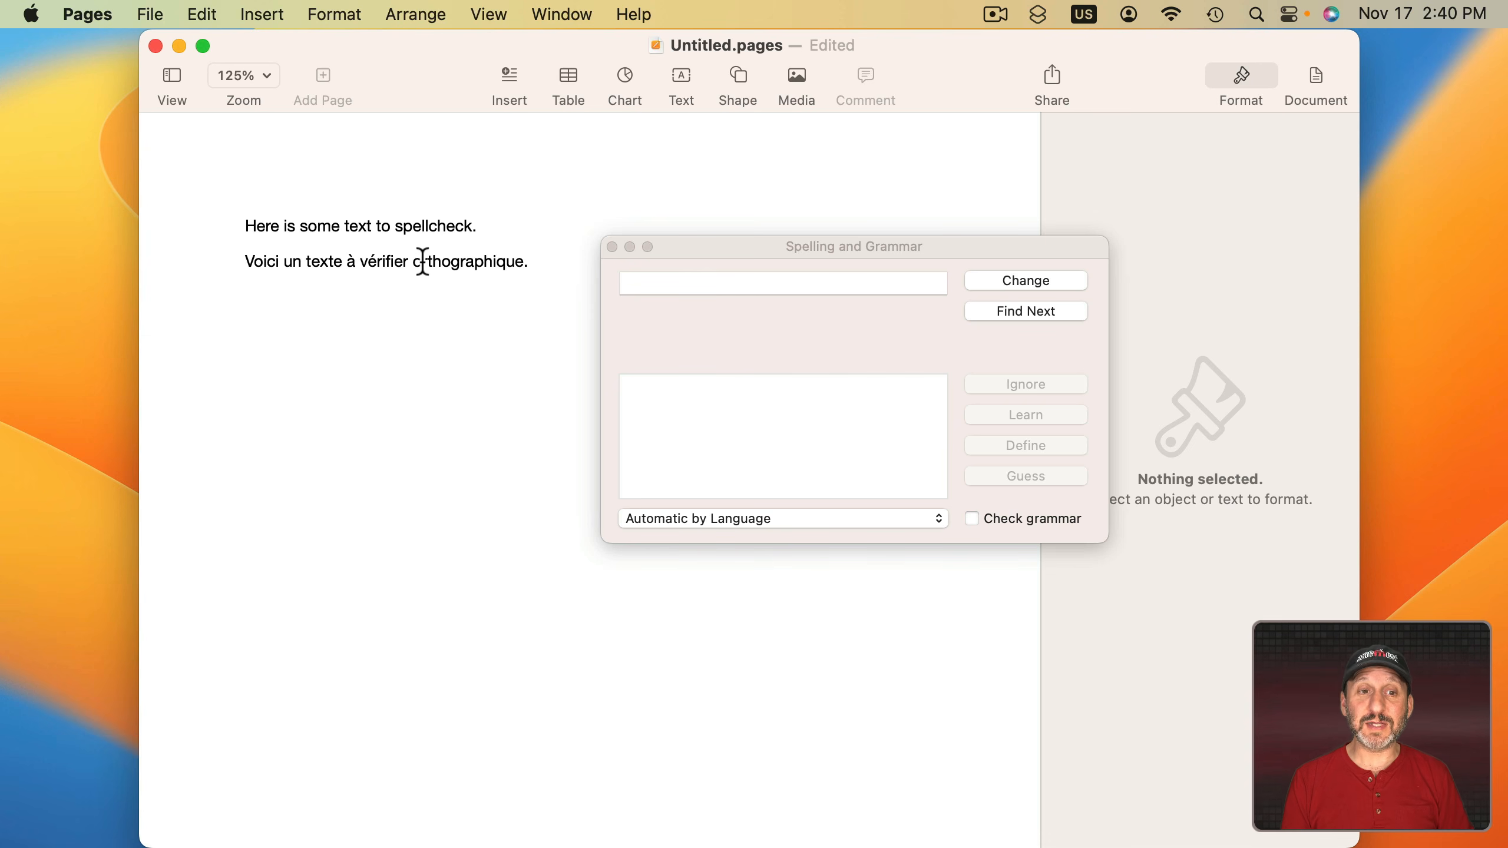
- Insert an x before "orthographique" to test automatic spell checking of the French line, and undo the edit
click(420, 262)
text(x)
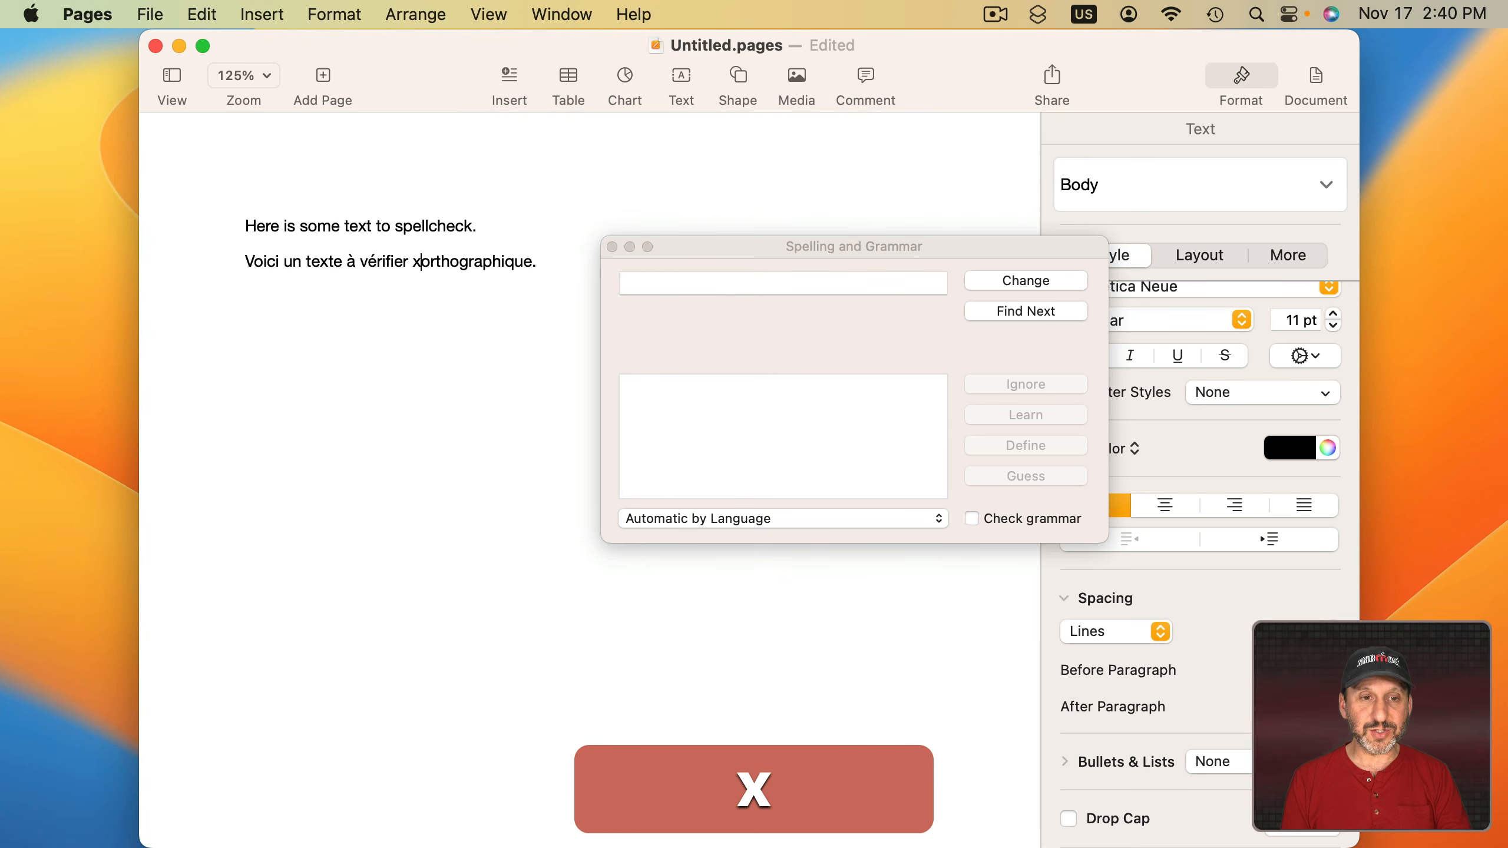
click(574, 261)
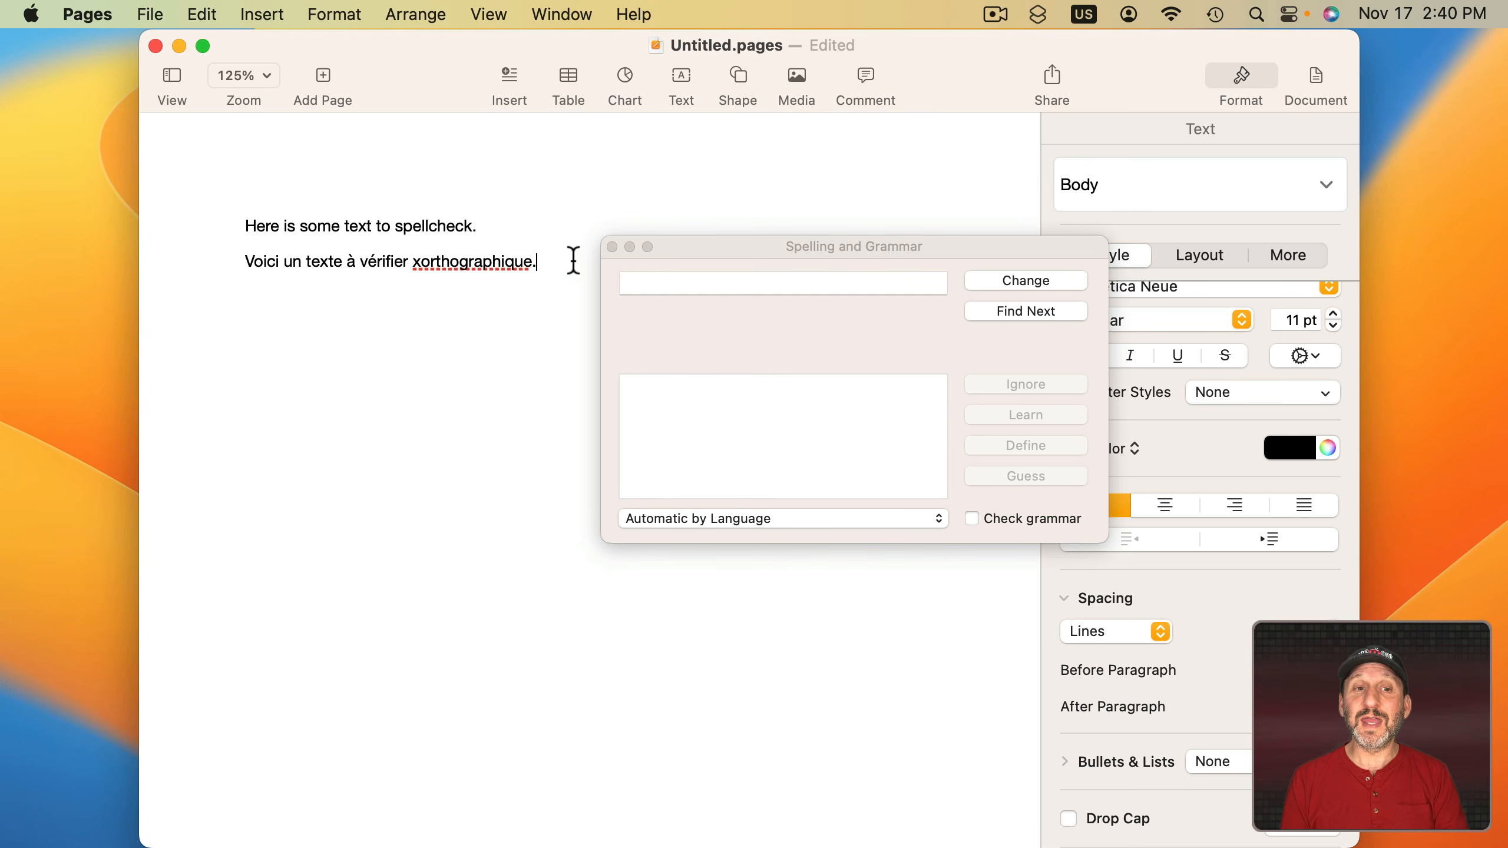
key(super+z)
- Test the spelling language with Français and U.S. English in turn, and restore Automatic by Language
click(707, 520)
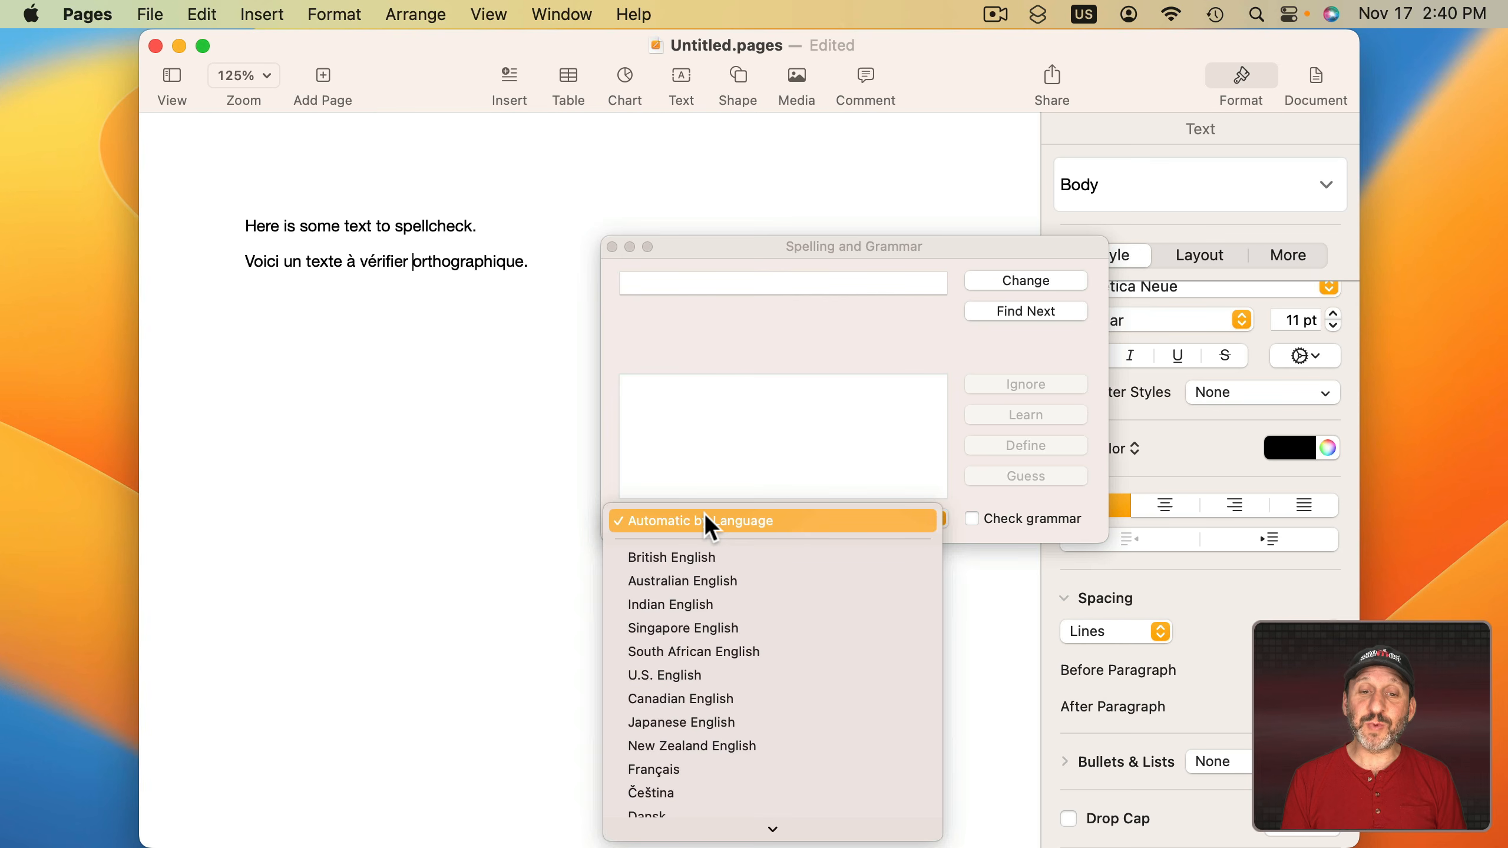
click(688, 772)
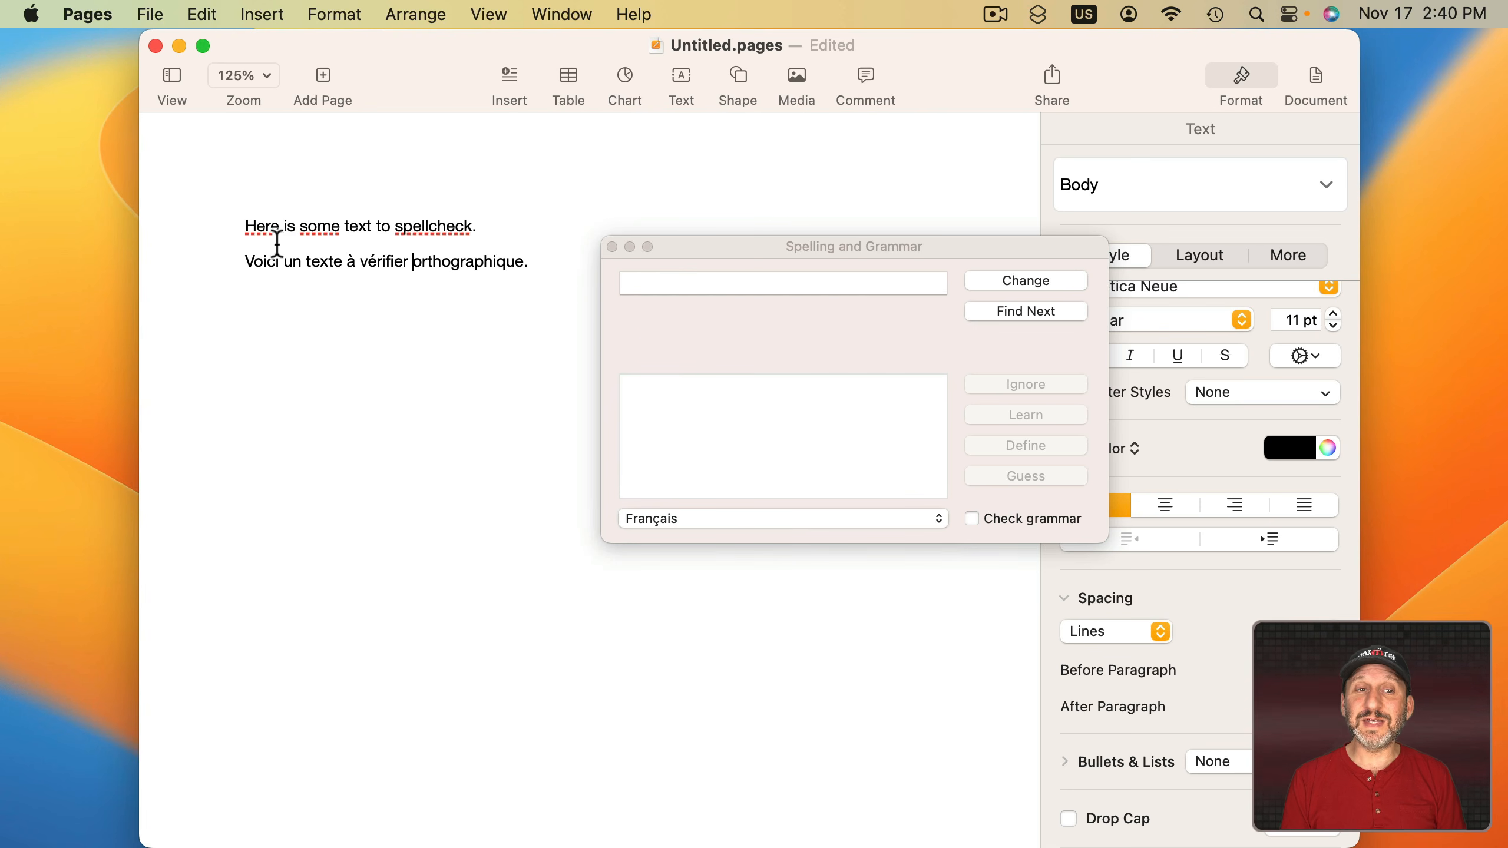
click(689, 535)
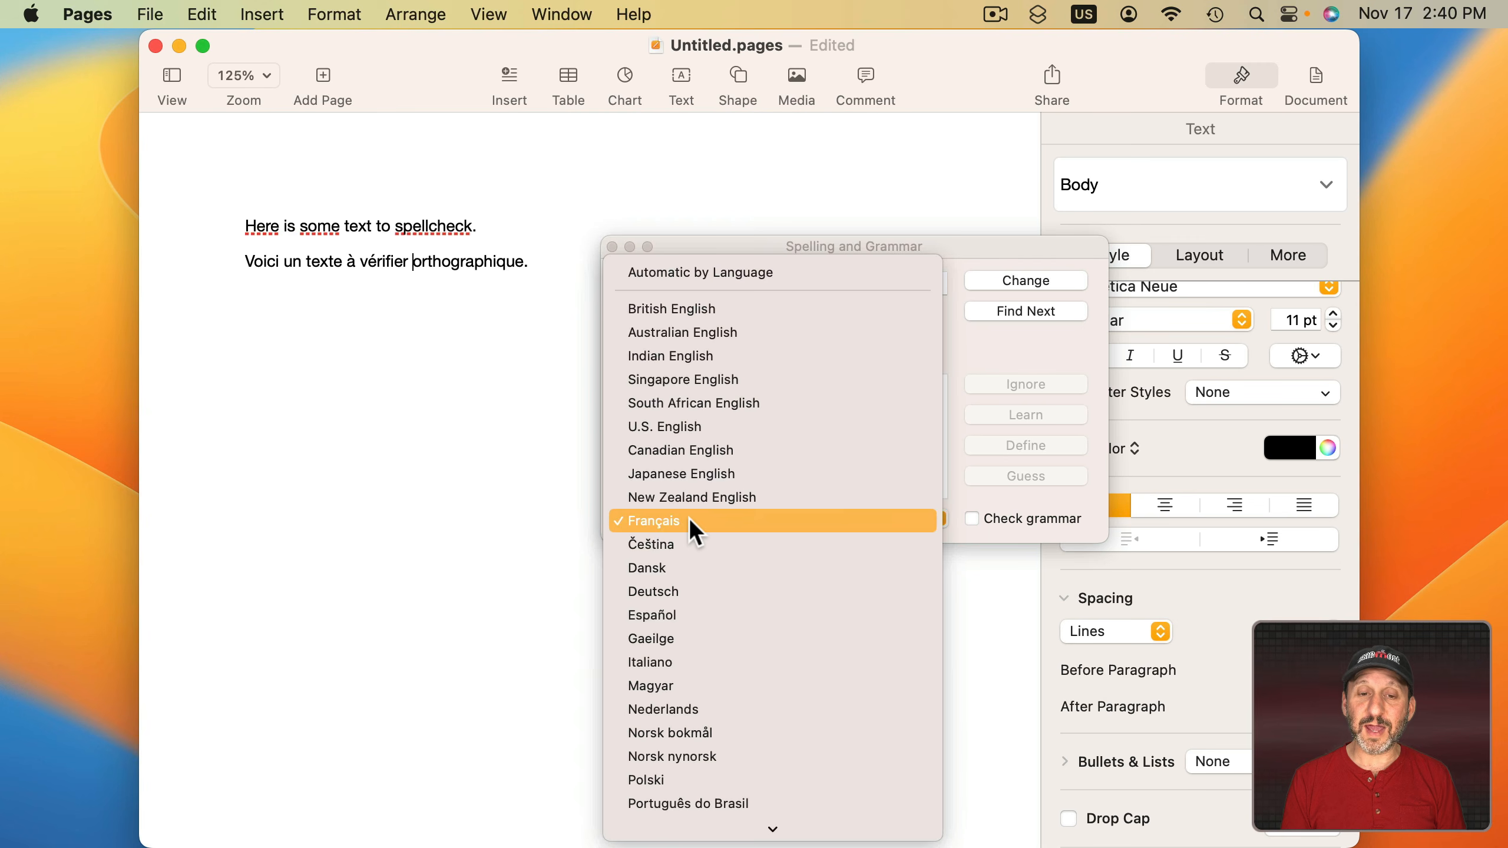
click(684, 425)
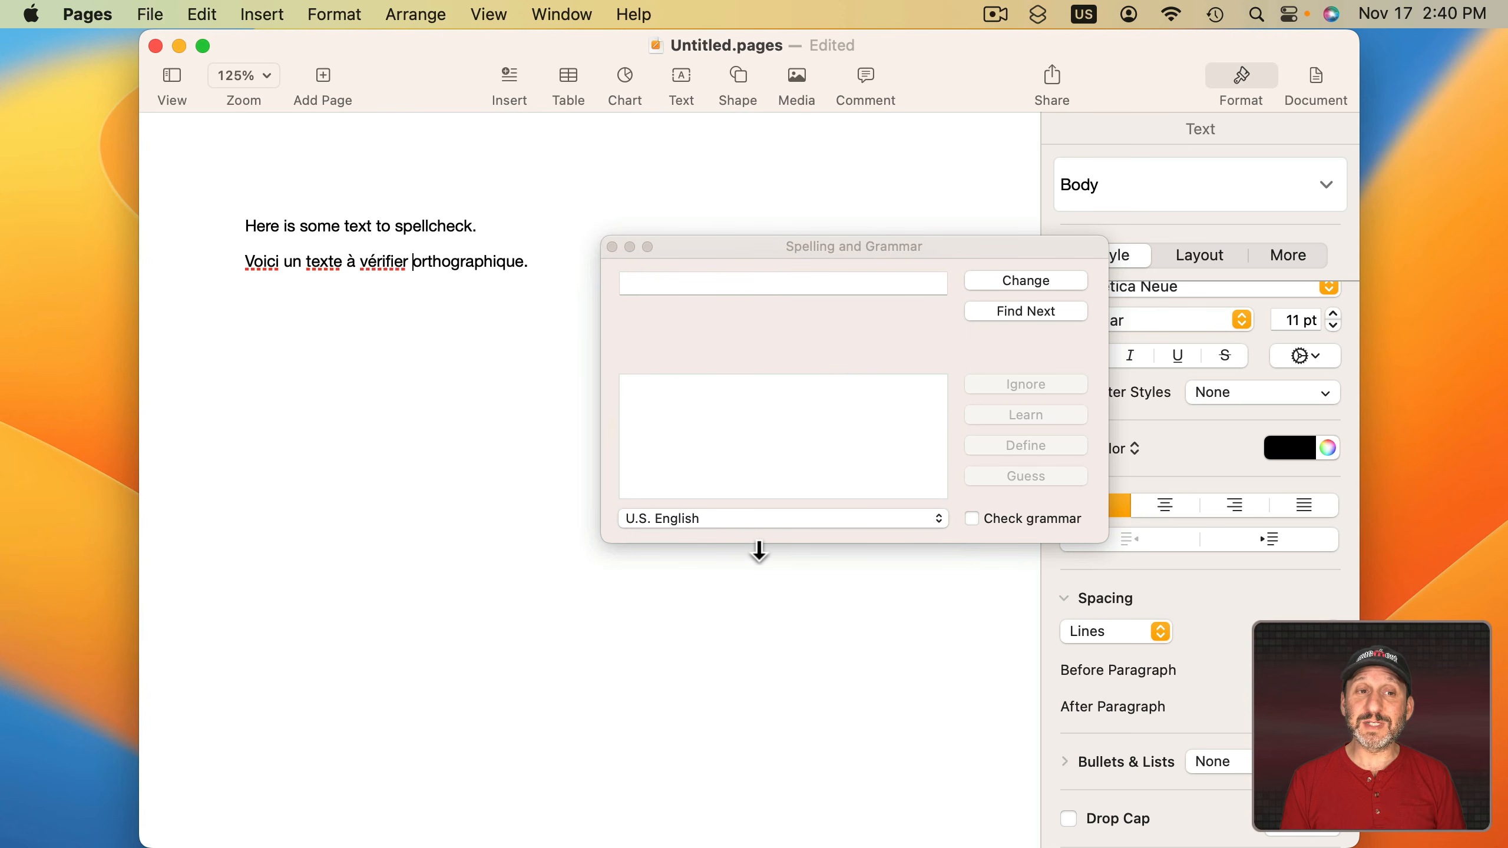
click(683, 524)
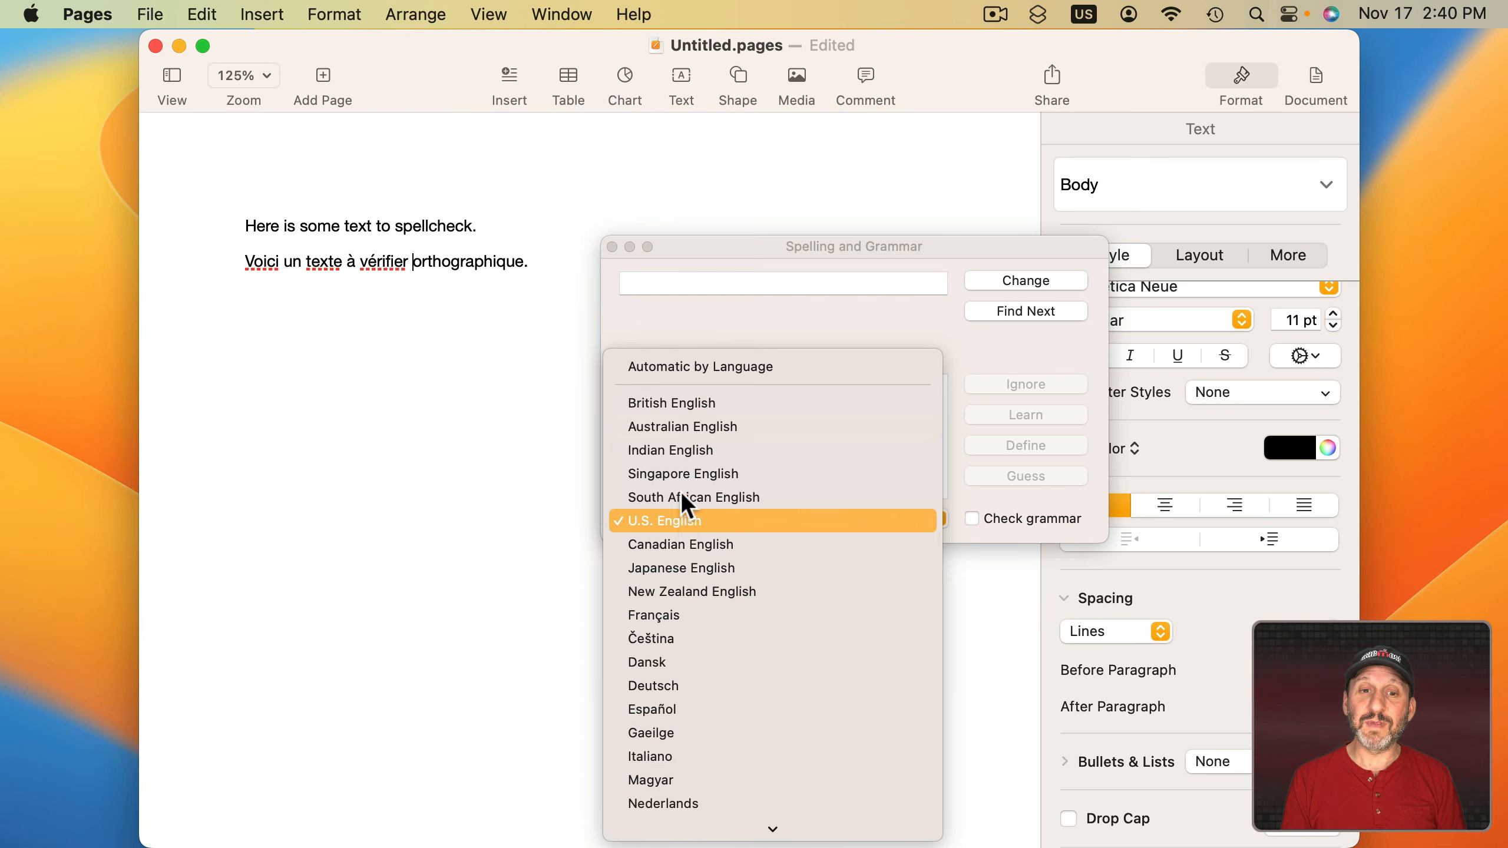
click(692, 370)
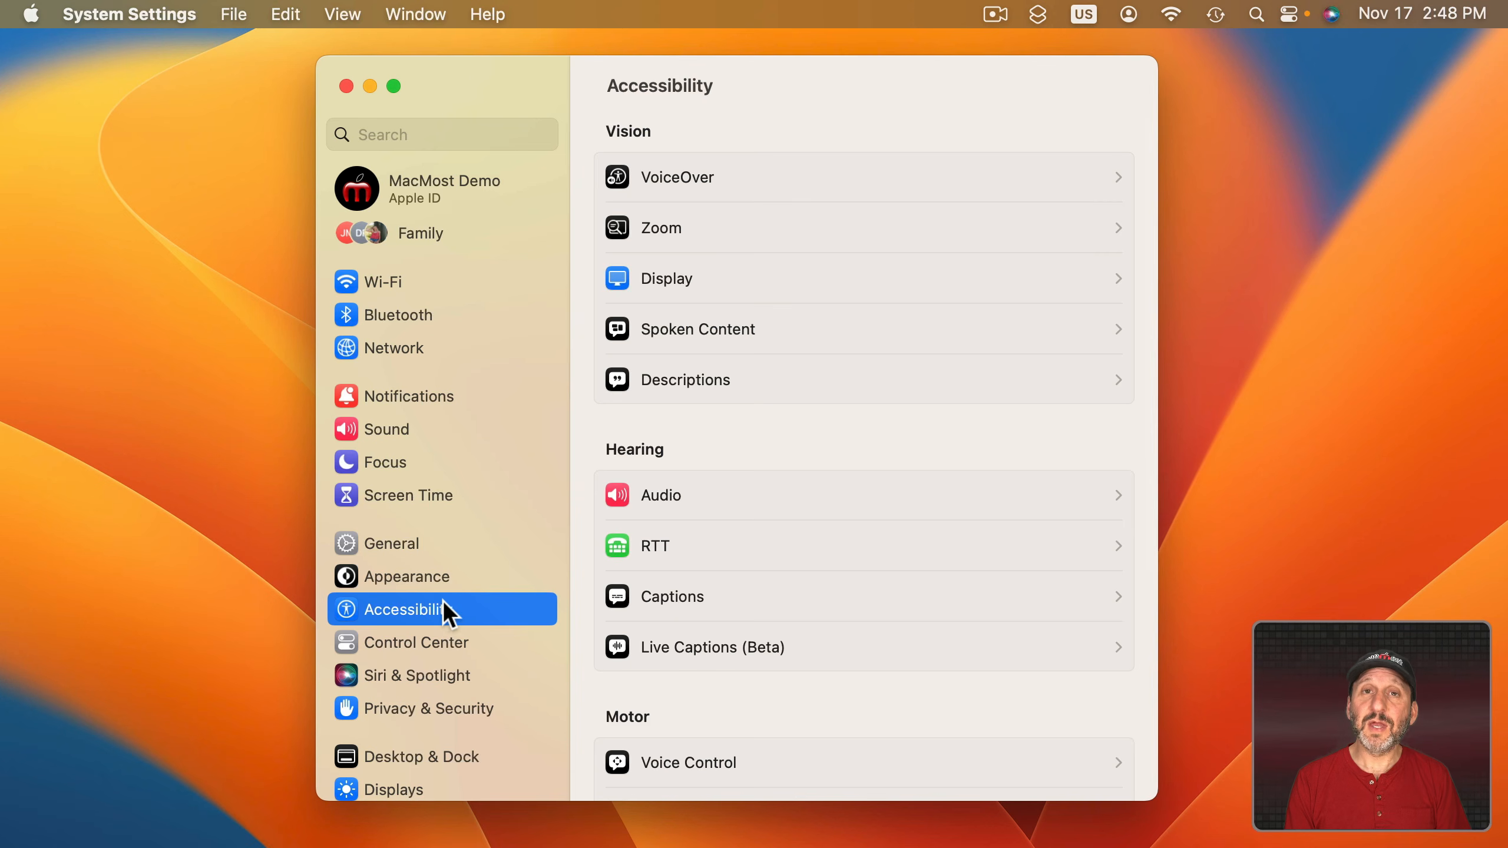
- Add English (Canada) to the Voice Control languages in Accessibility and choose it as the Voice Control language
click(667, 763)
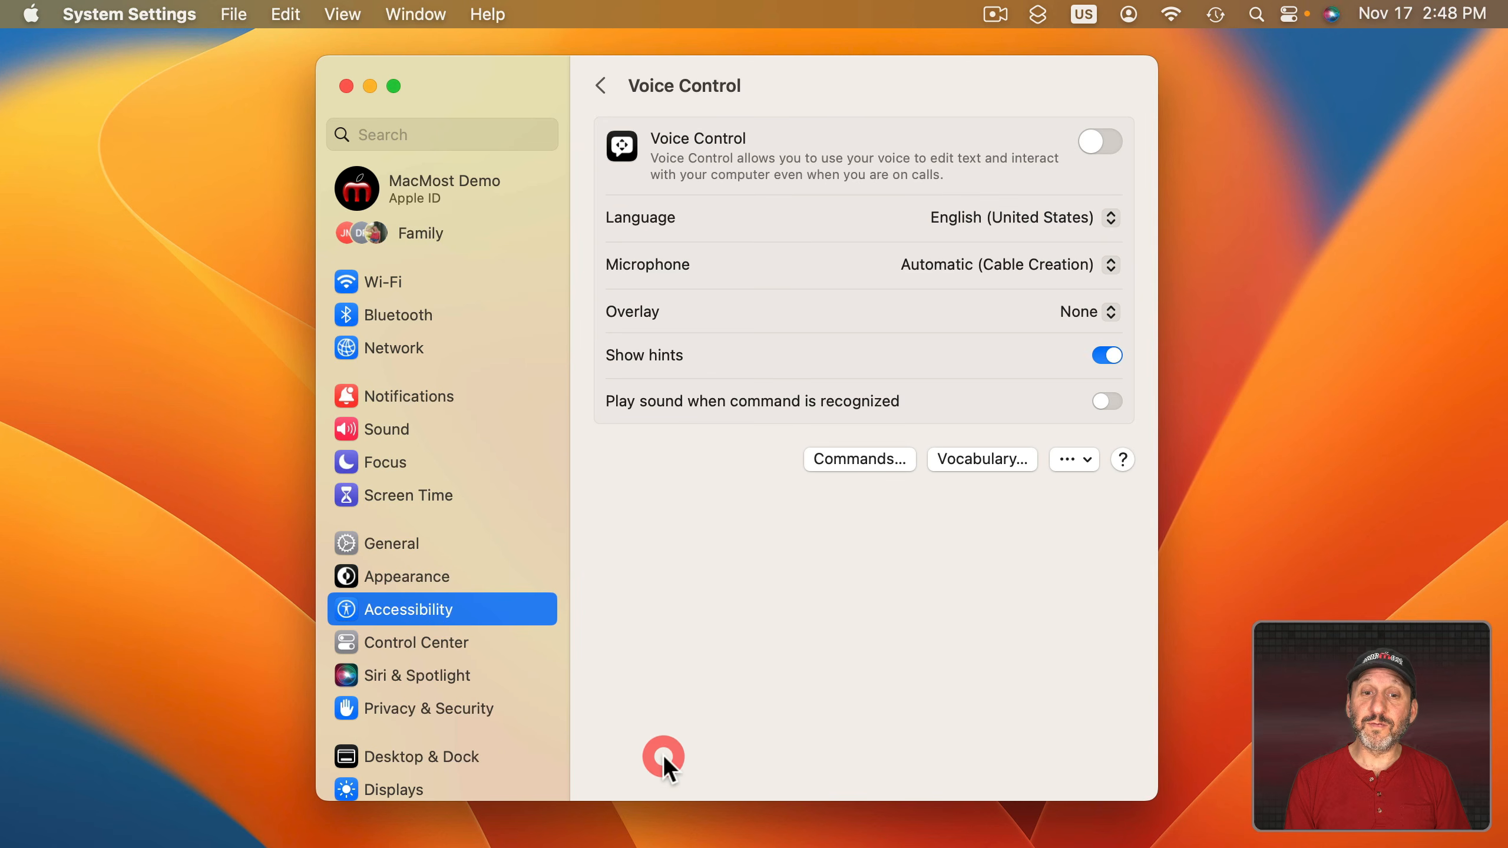
click(969, 216)
click(972, 264)
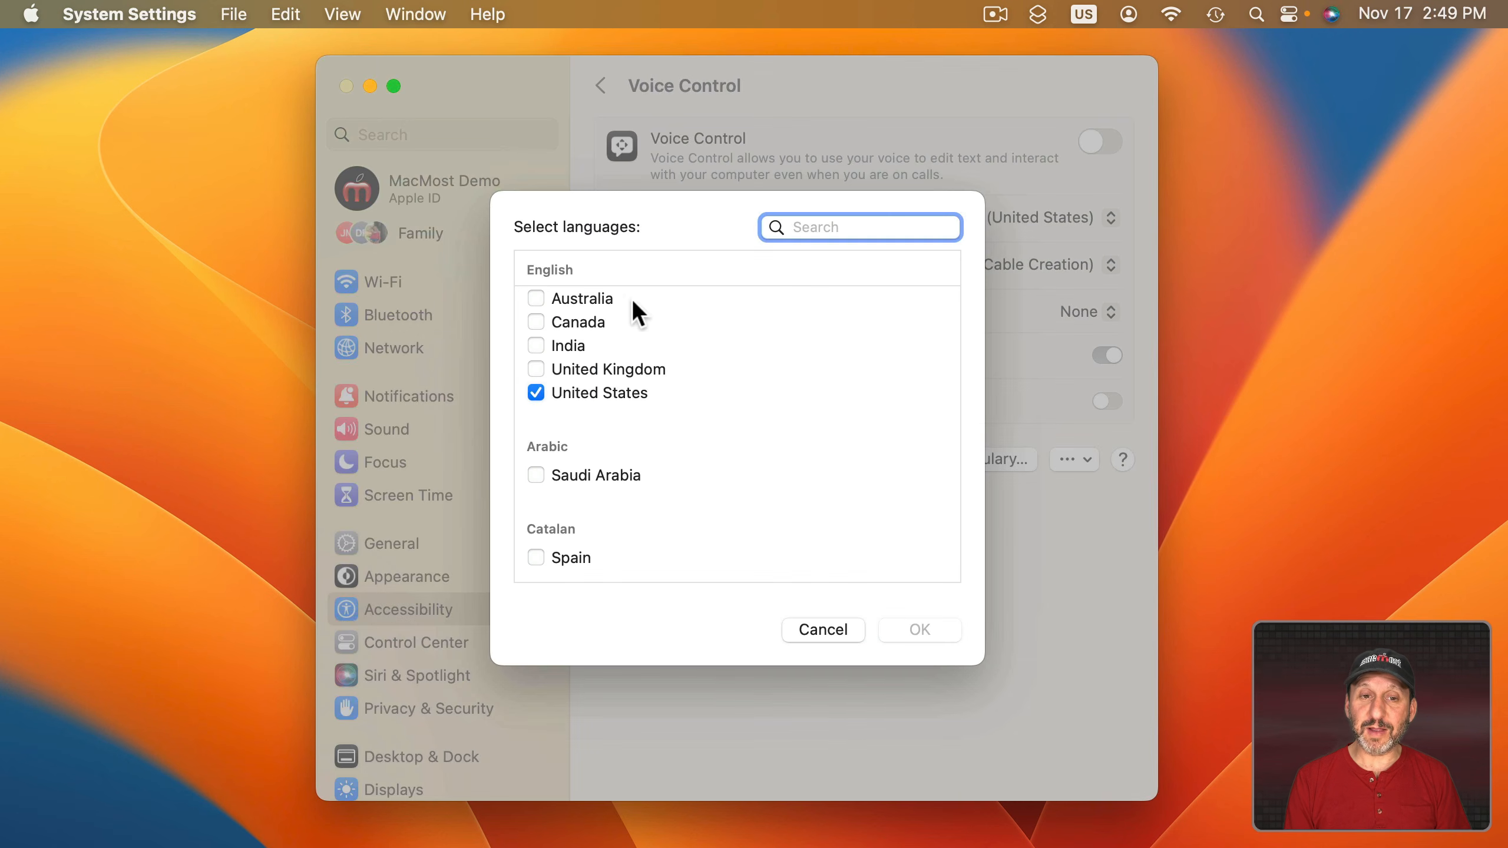
click(537, 324)
click(918, 628)
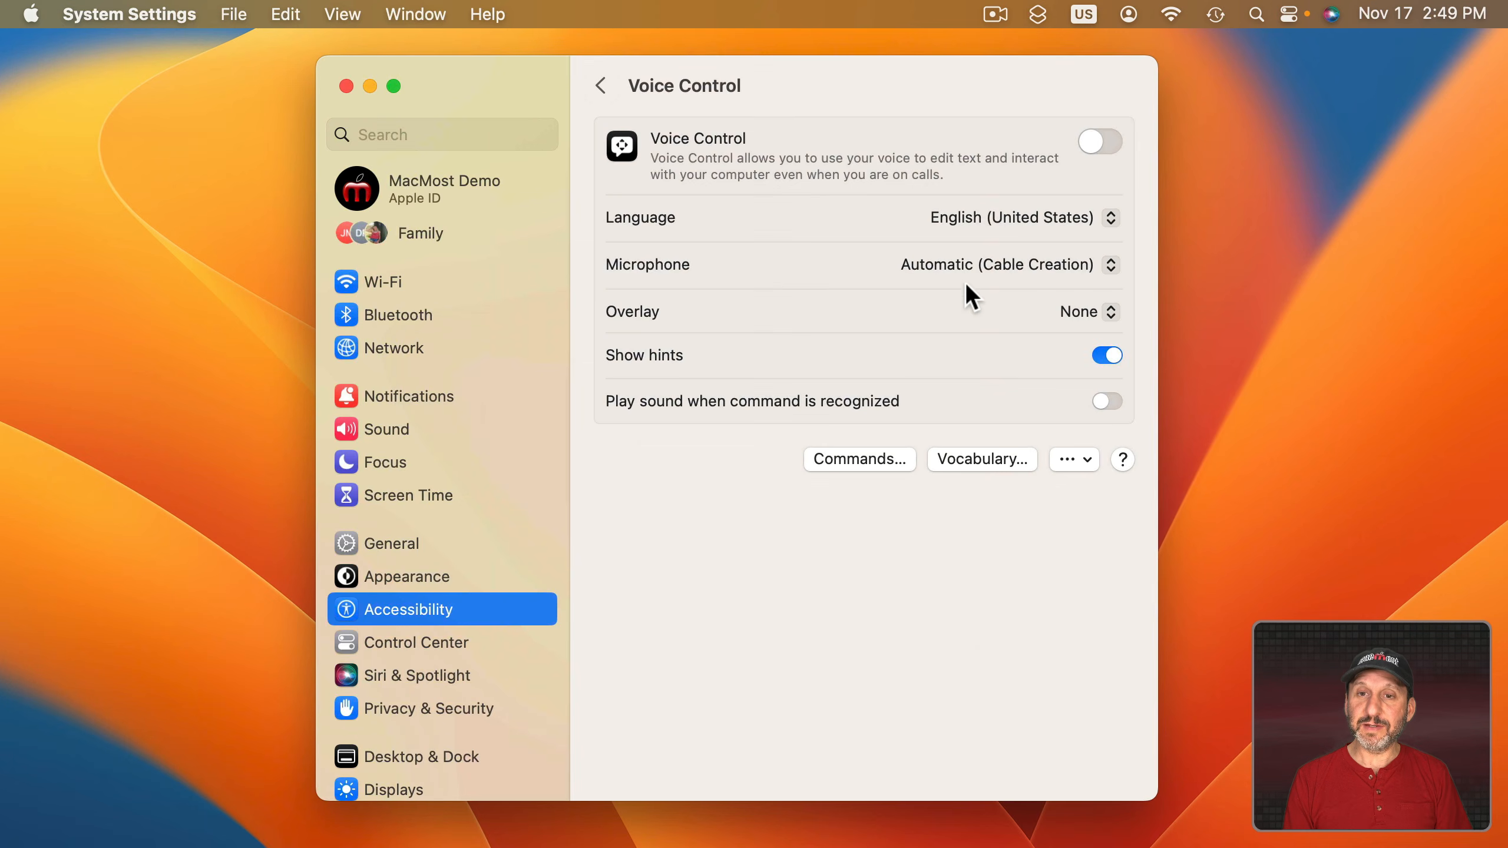
click(986, 209)
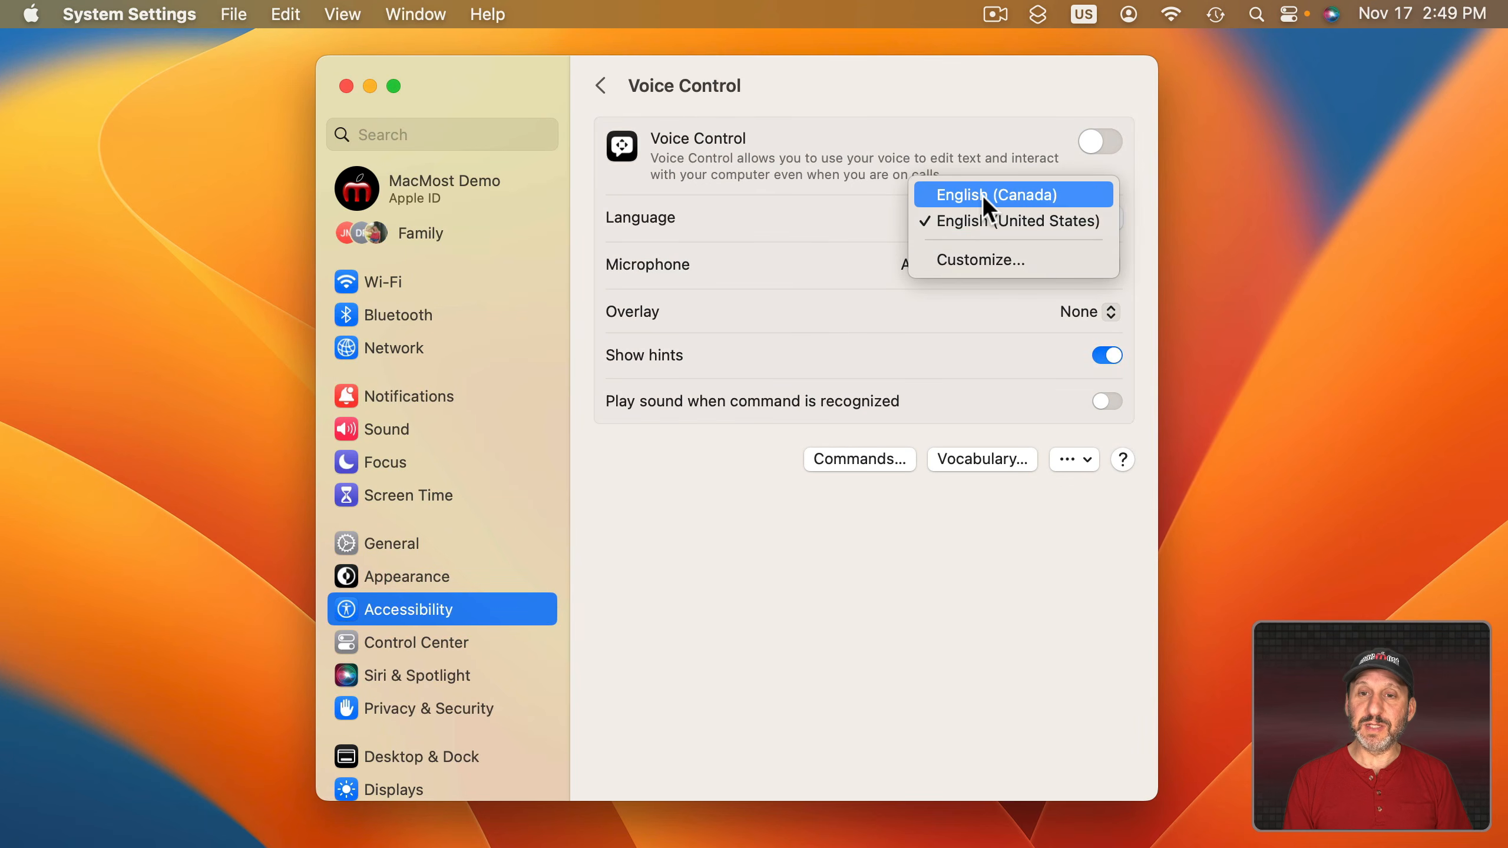
click(983, 195)
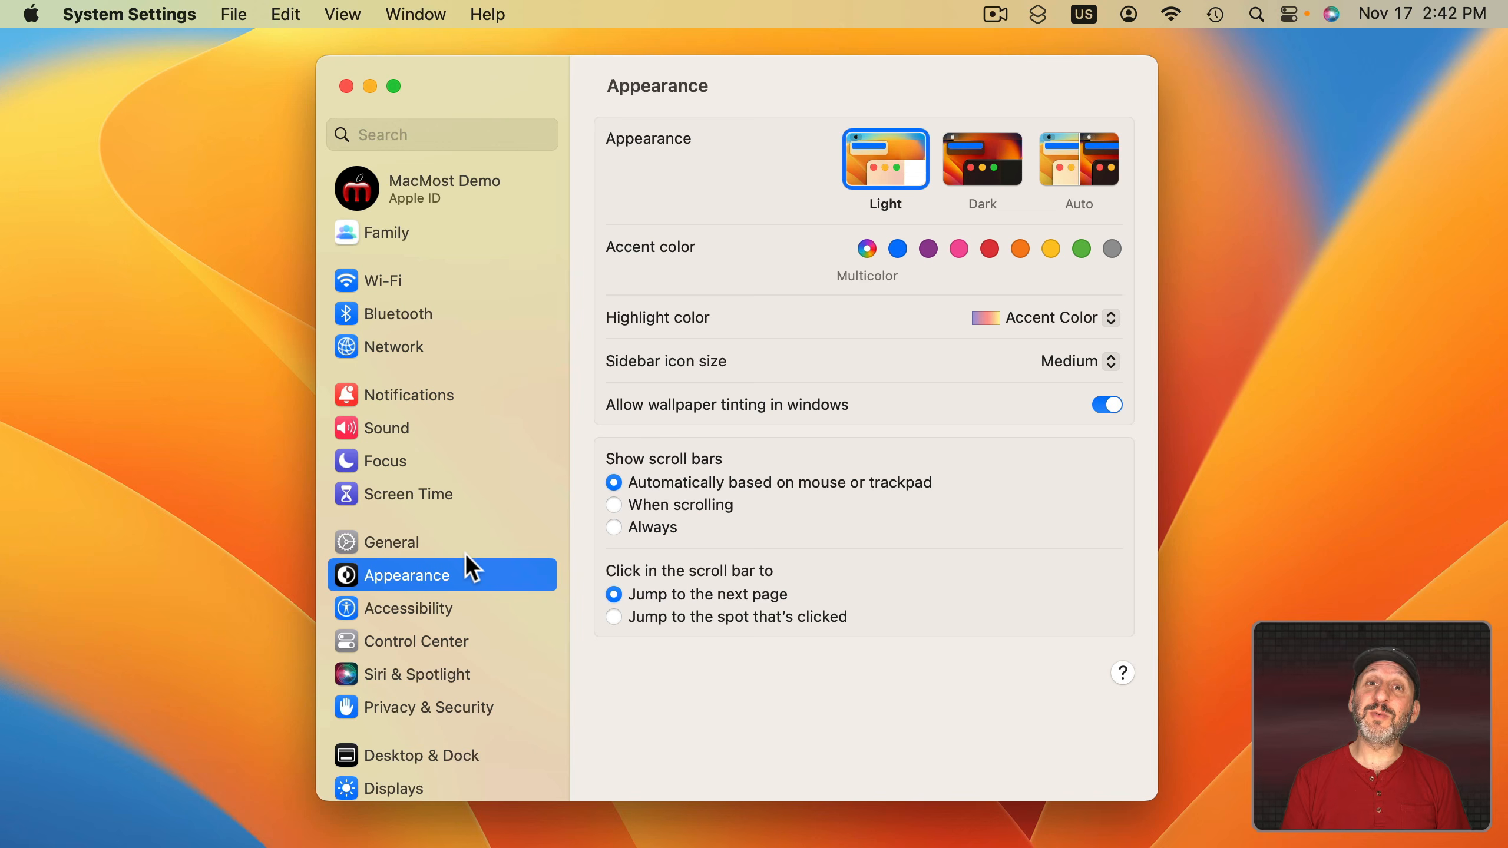
- Open the input sources in the Keyboard settings and view the U.S., Canadian, British and ABC – AZERTY layouts in turn
scroll(465, 553, down, 10)
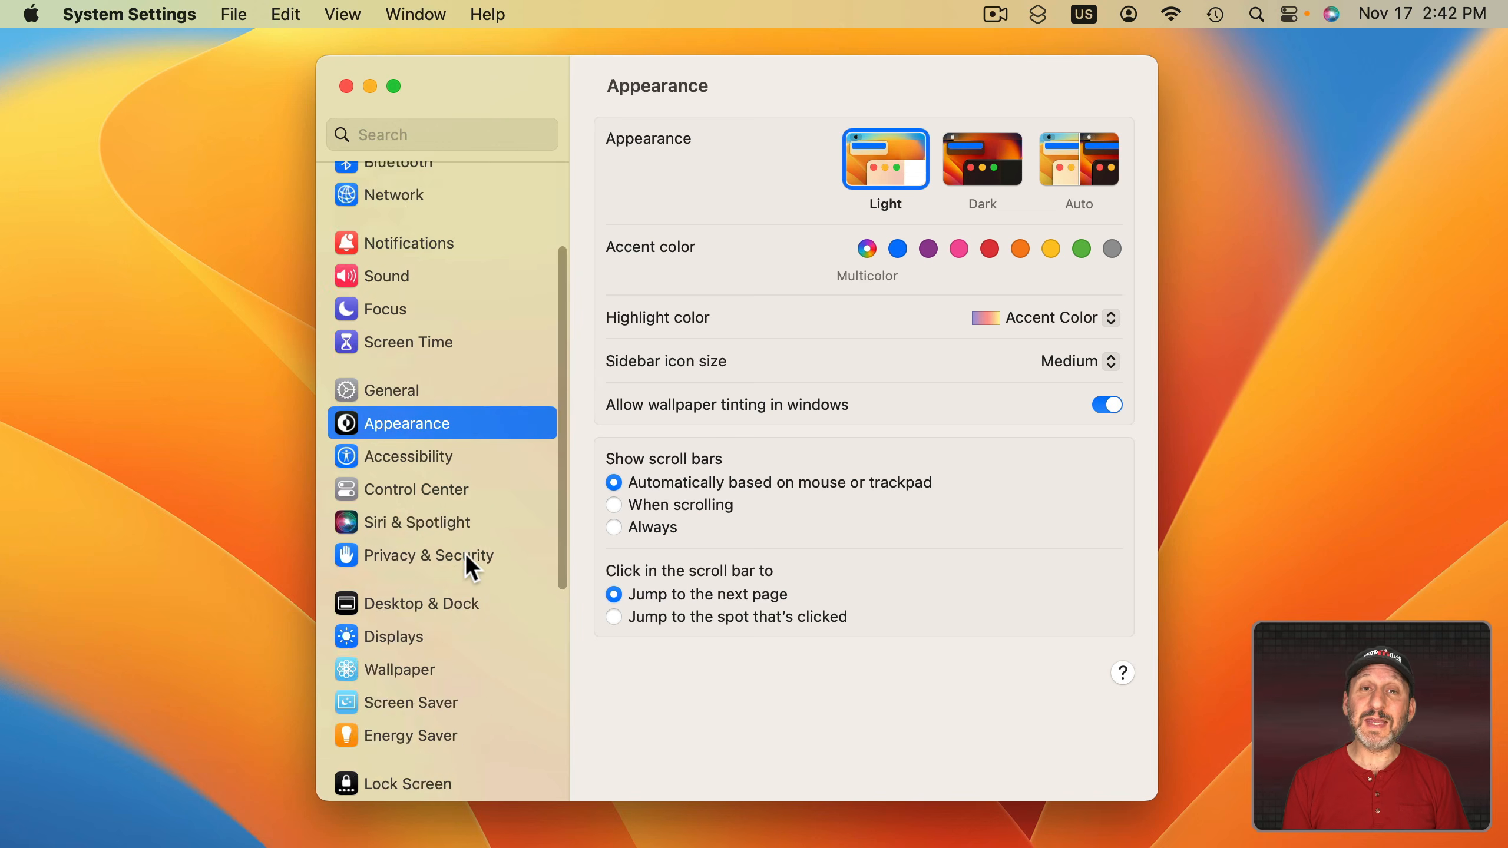
click(399, 618)
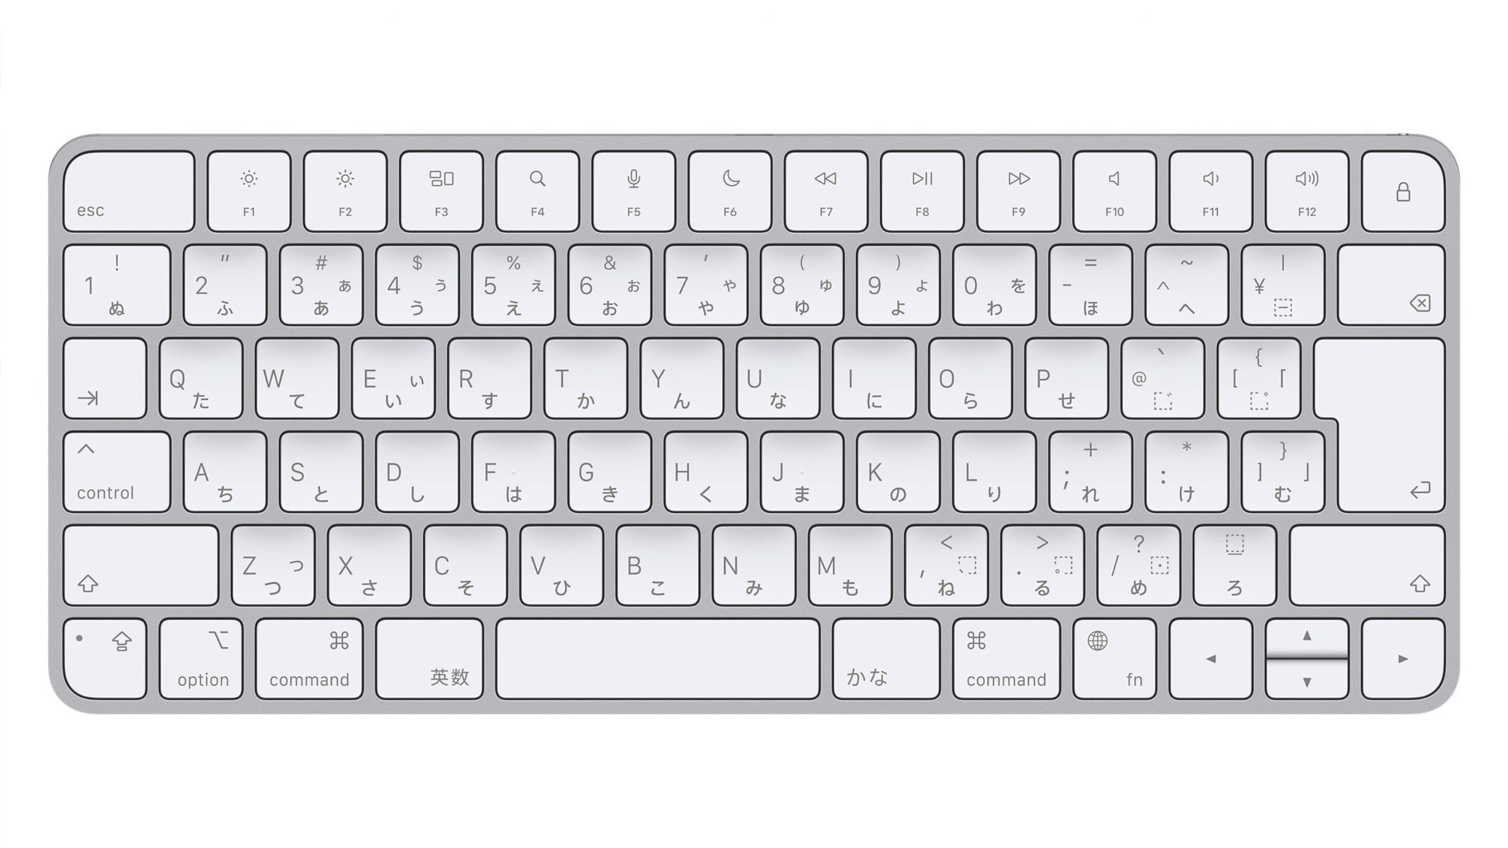
click(1081, 486)
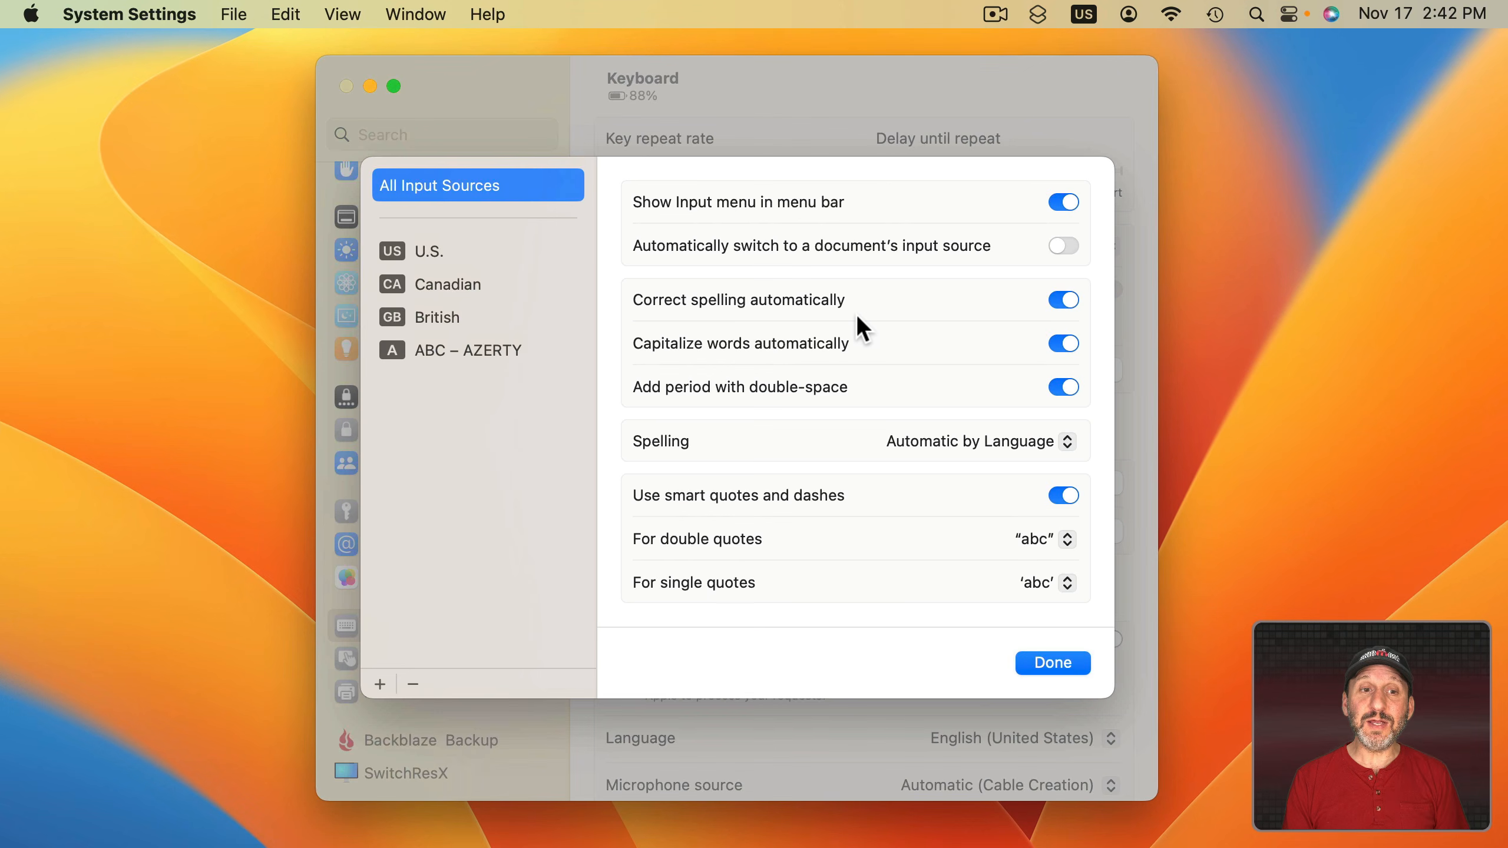
click(432, 251)
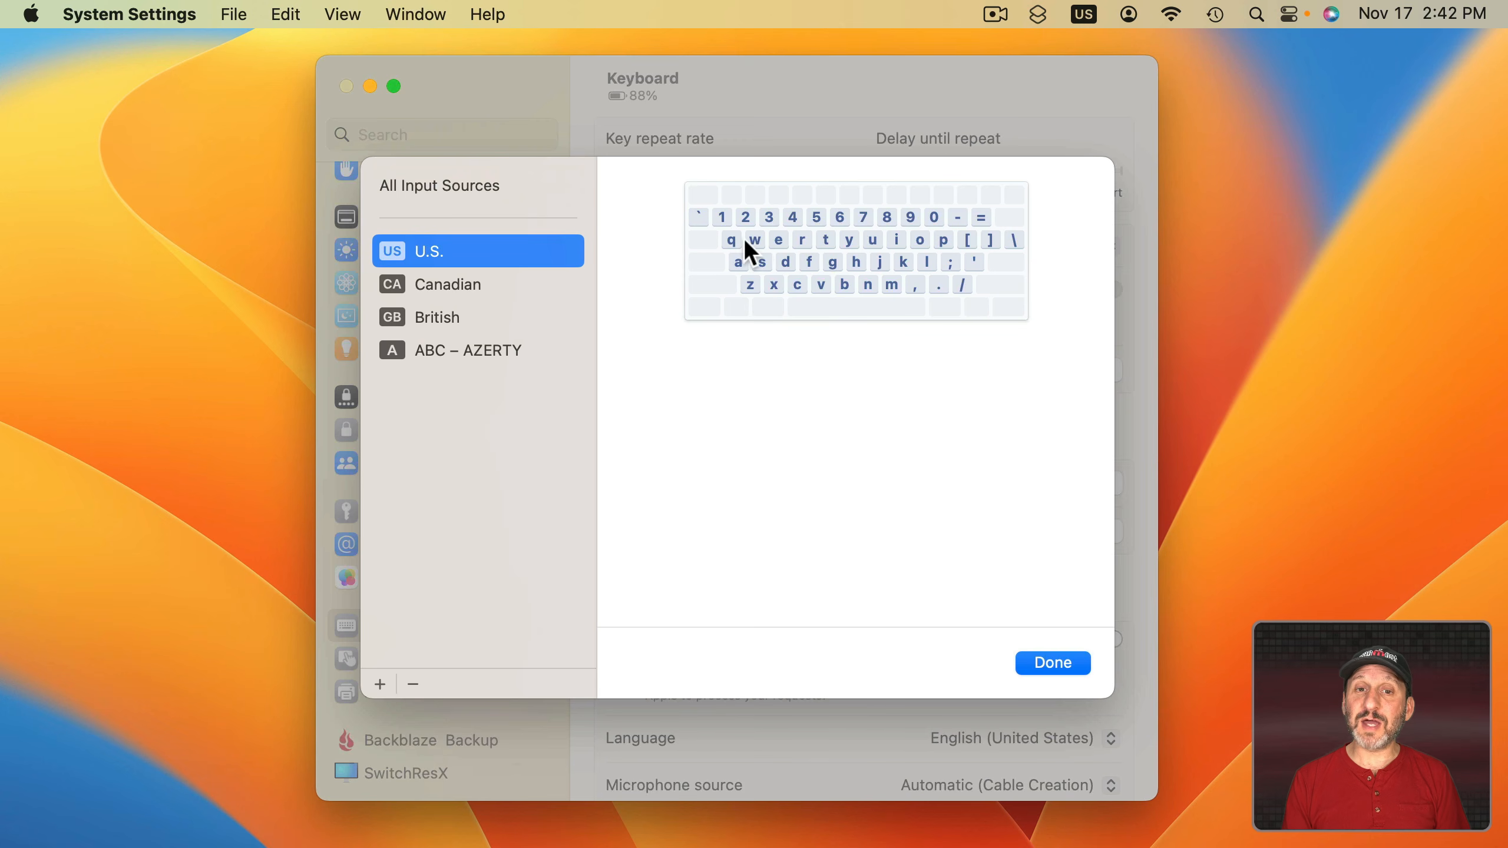
click(468, 289)
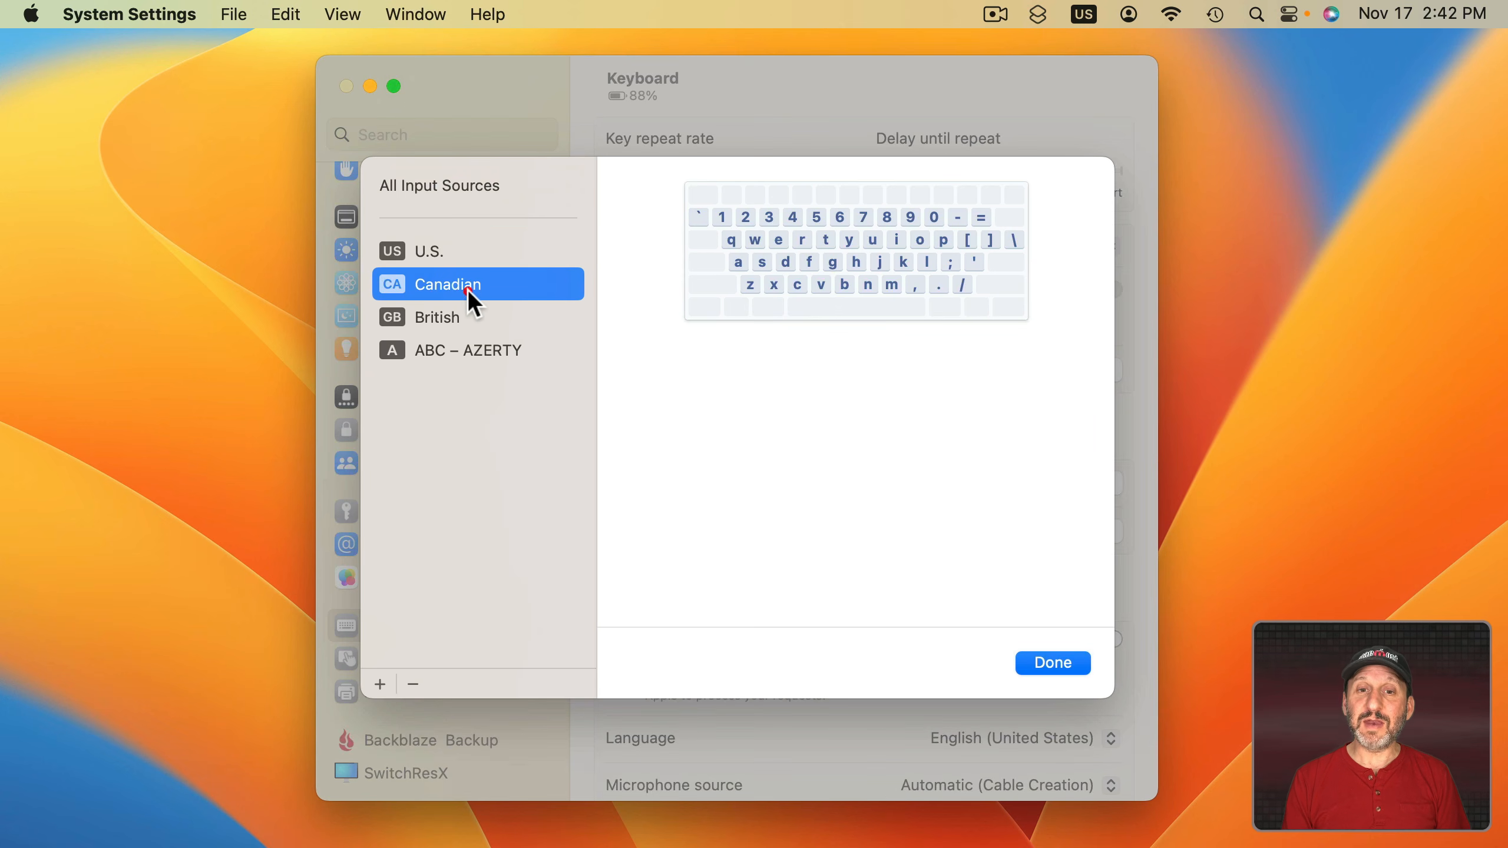
click(463, 315)
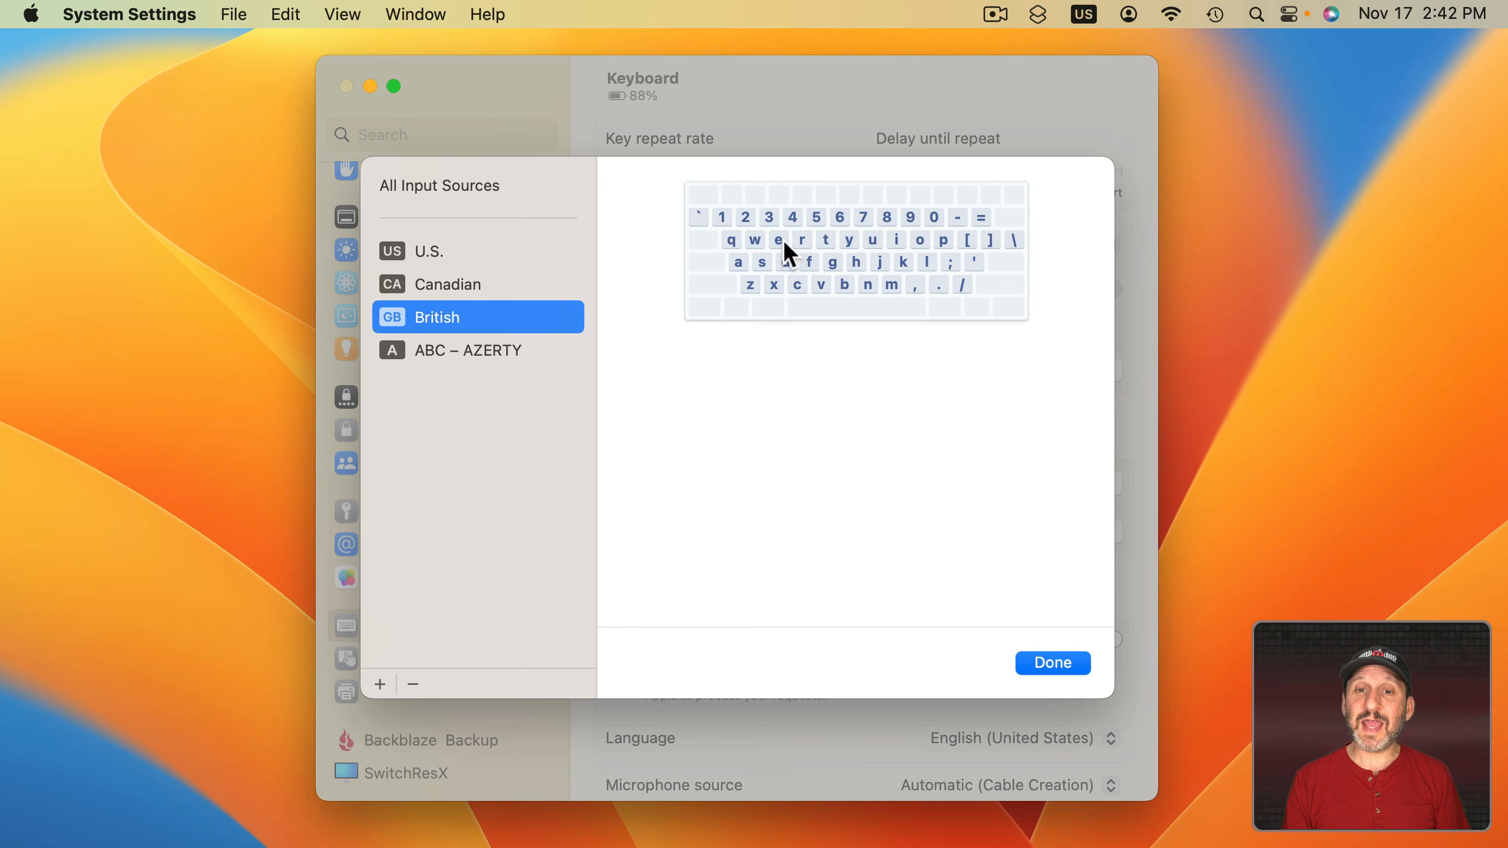
click(445, 352)
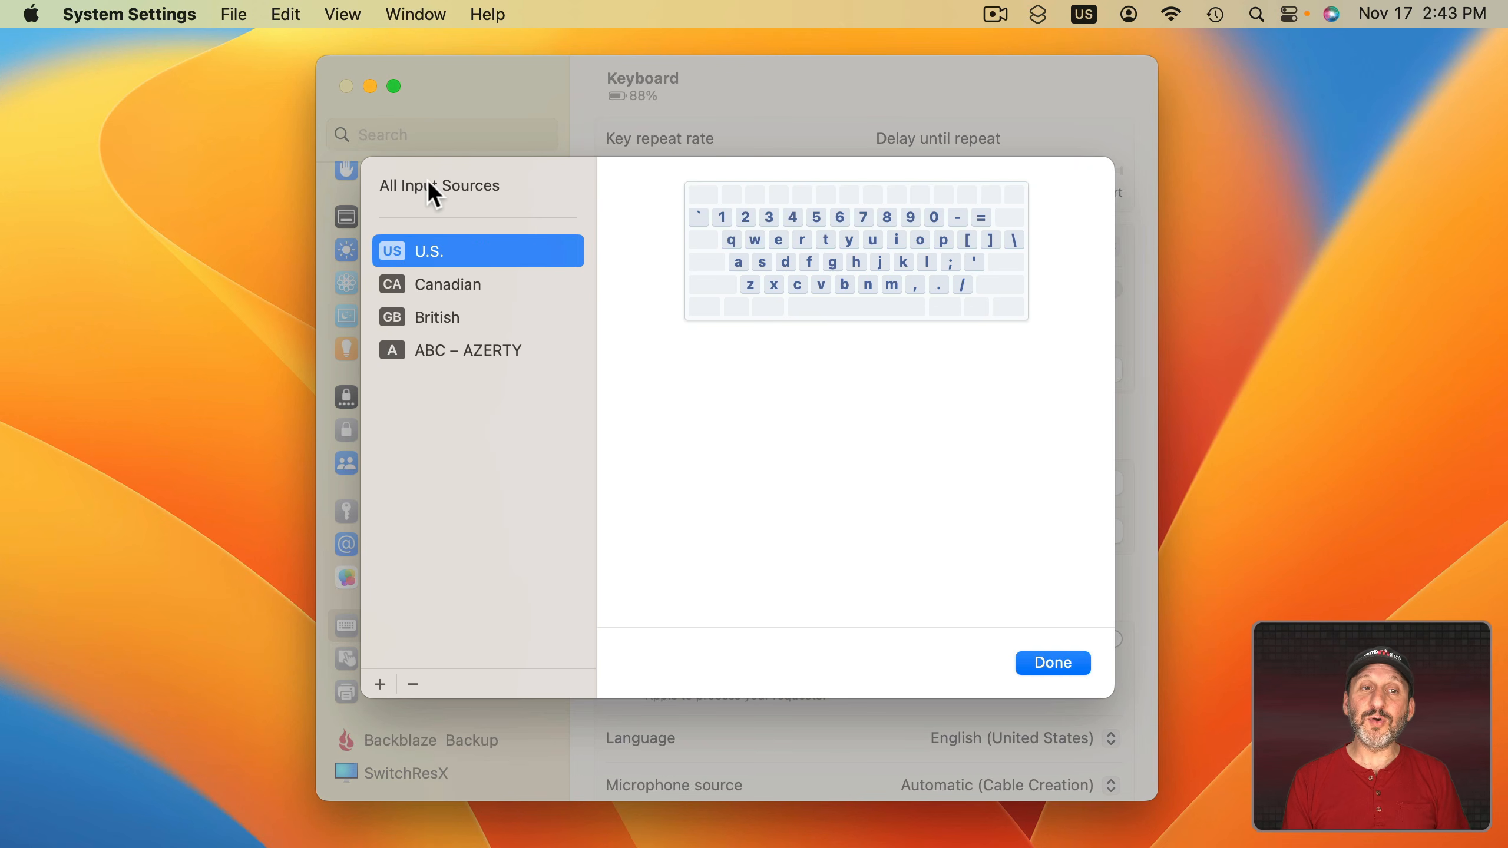
- Show the settings for all input sources and check which keyboard layouts the Input menu offers
click(428, 180)
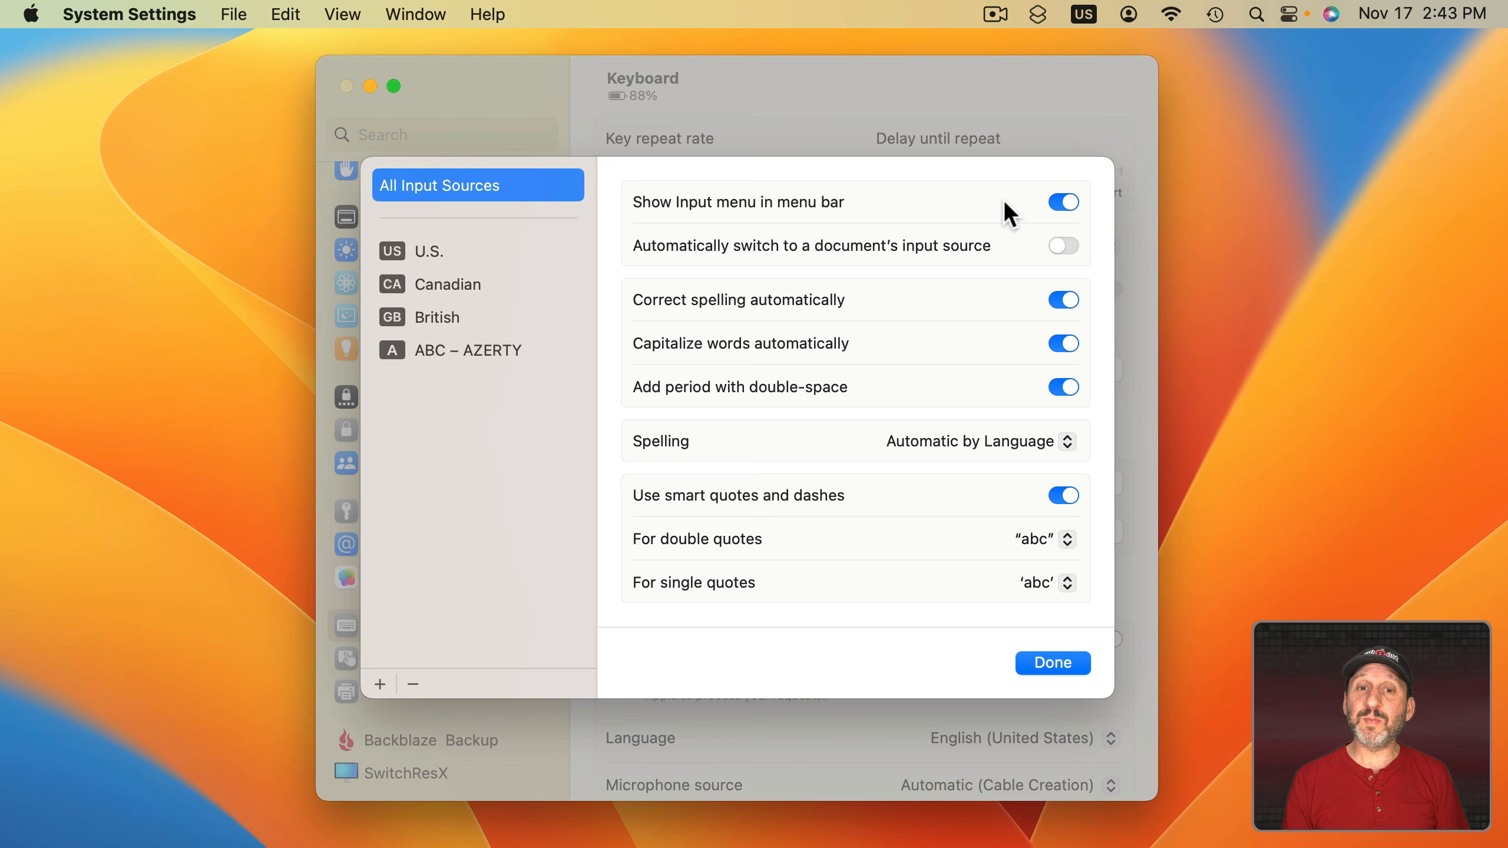
click(1084, 15)
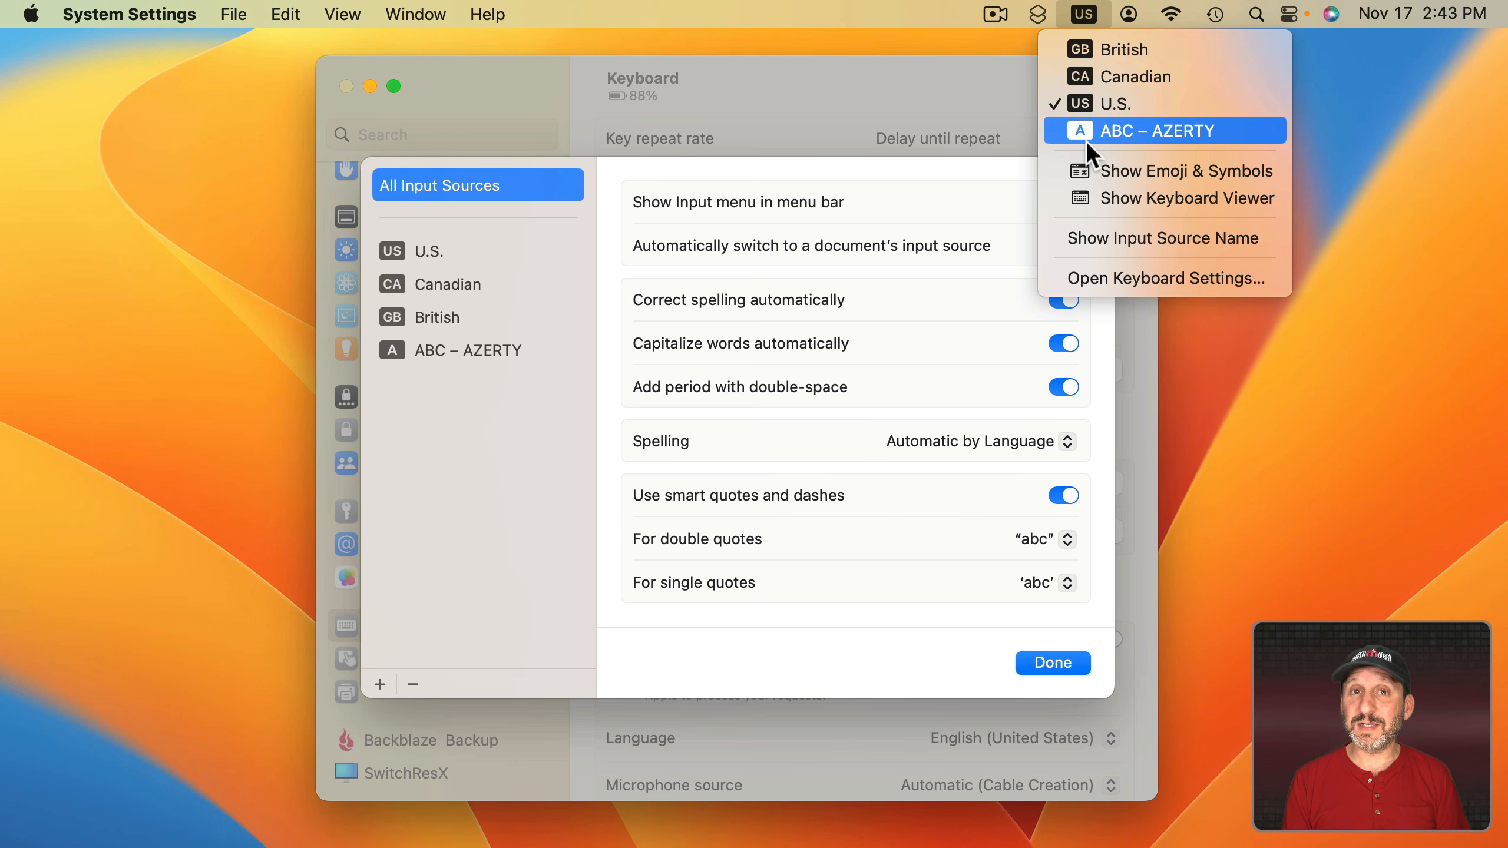
click(895, 222)
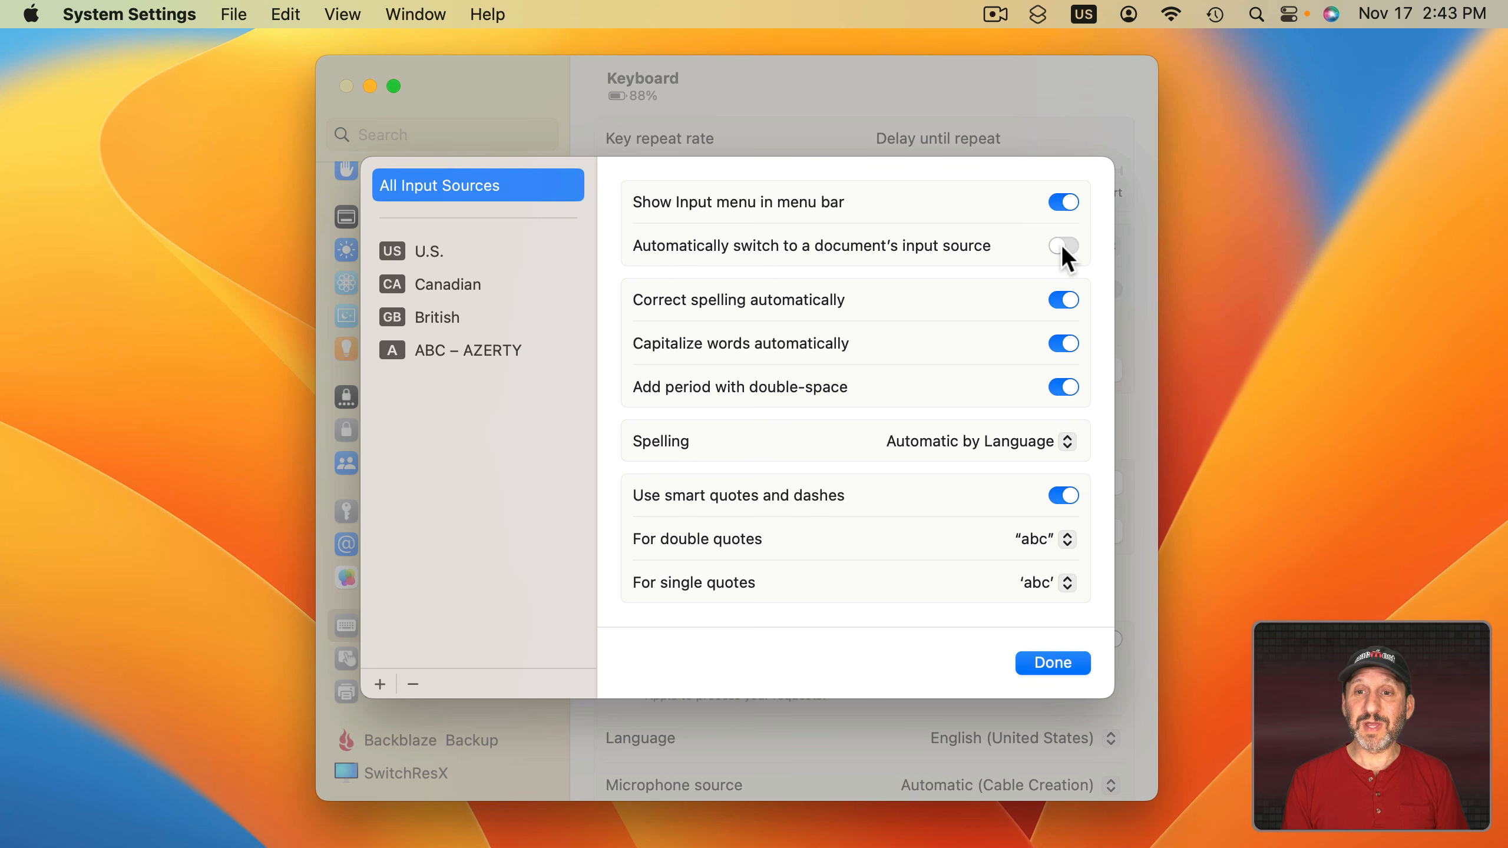
- Switch to the Pages document with the spellcheck text and set its input source to ABC – AZERTY
click(892, 823)
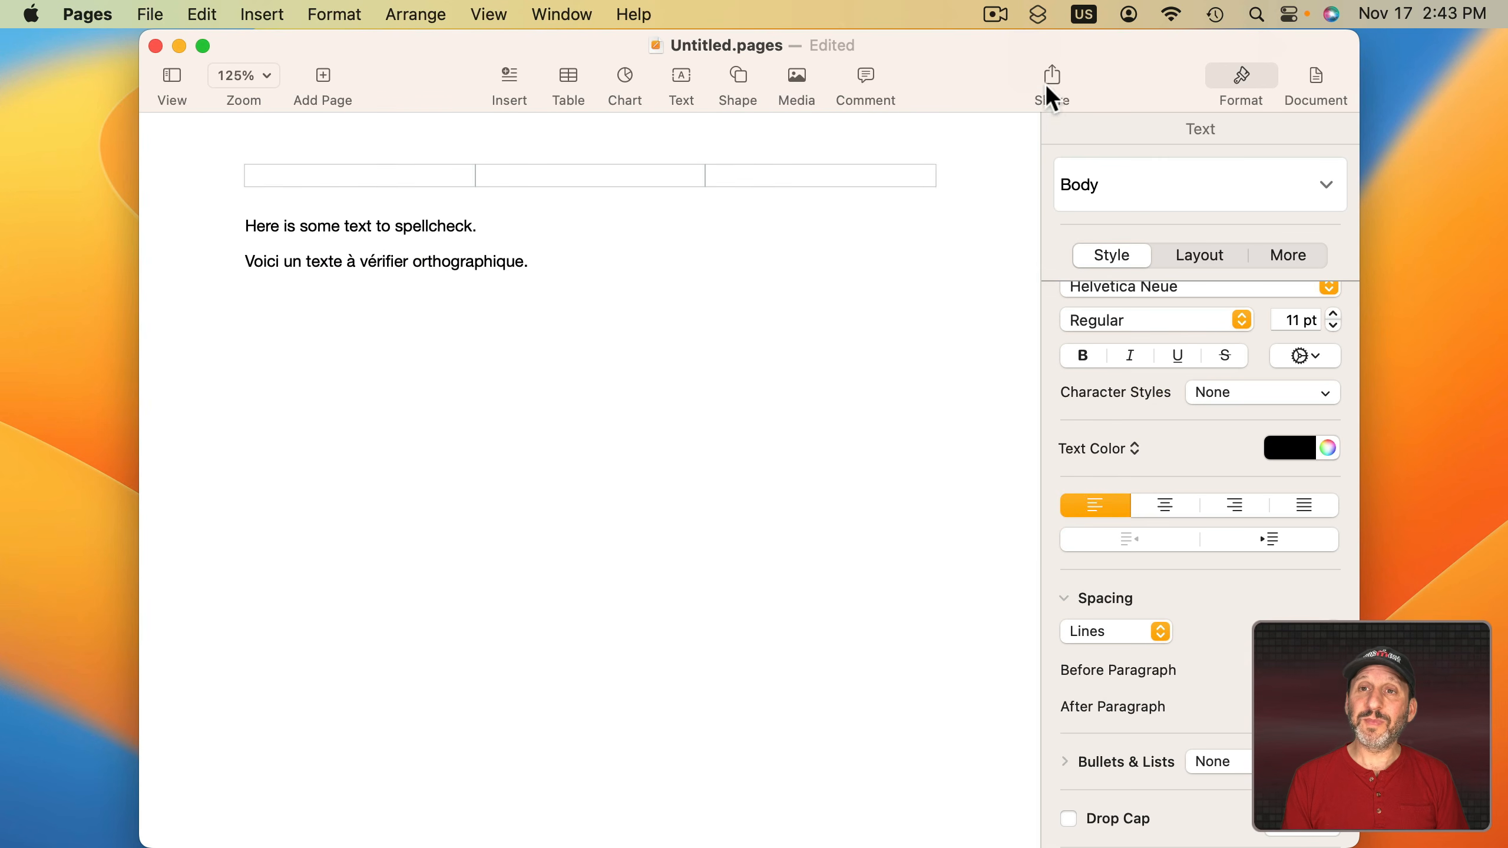
click(1082, 15)
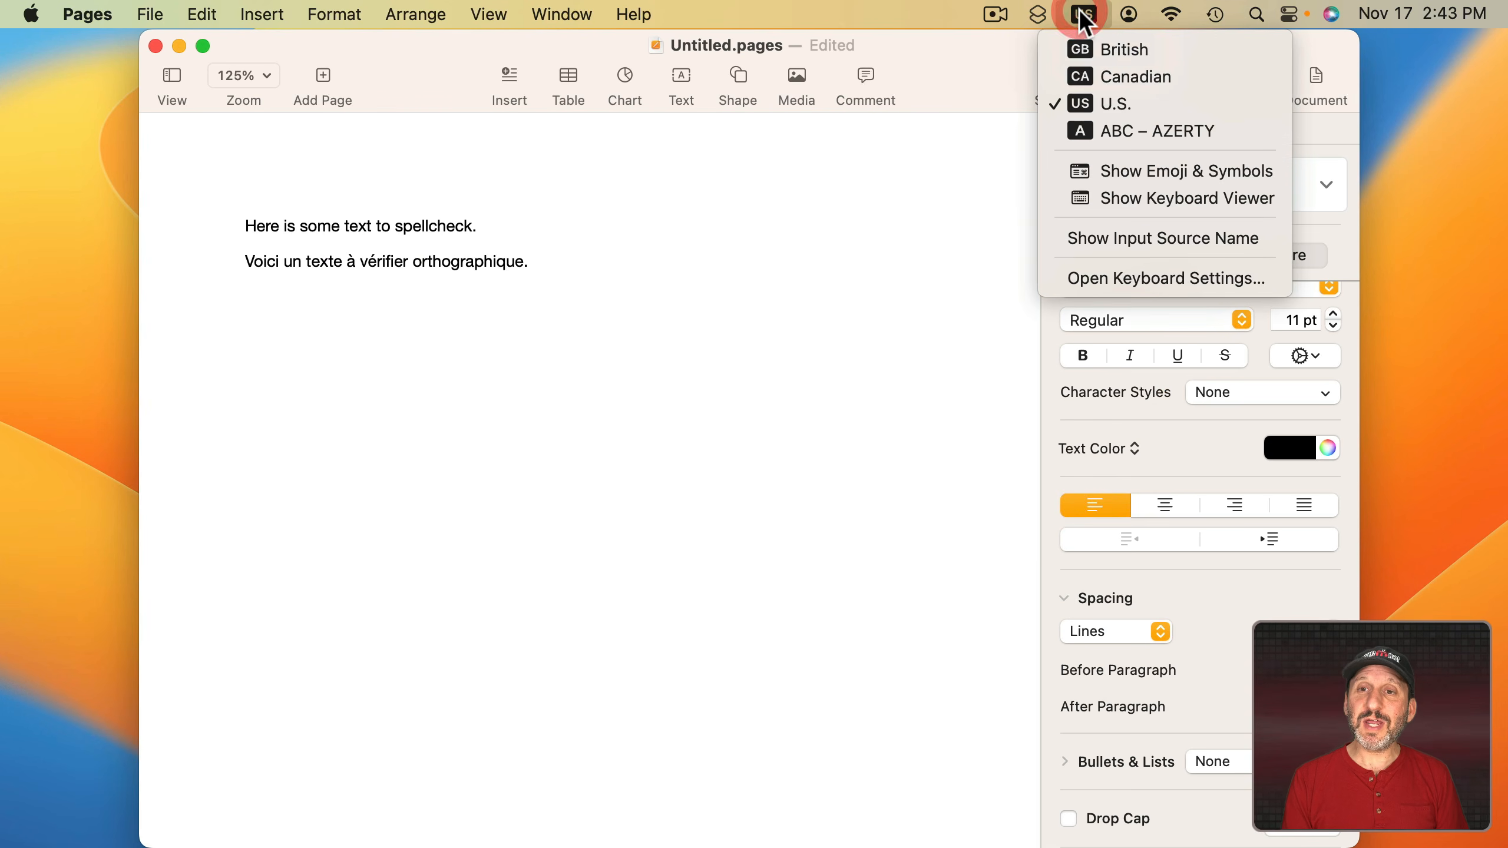
click(1100, 131)
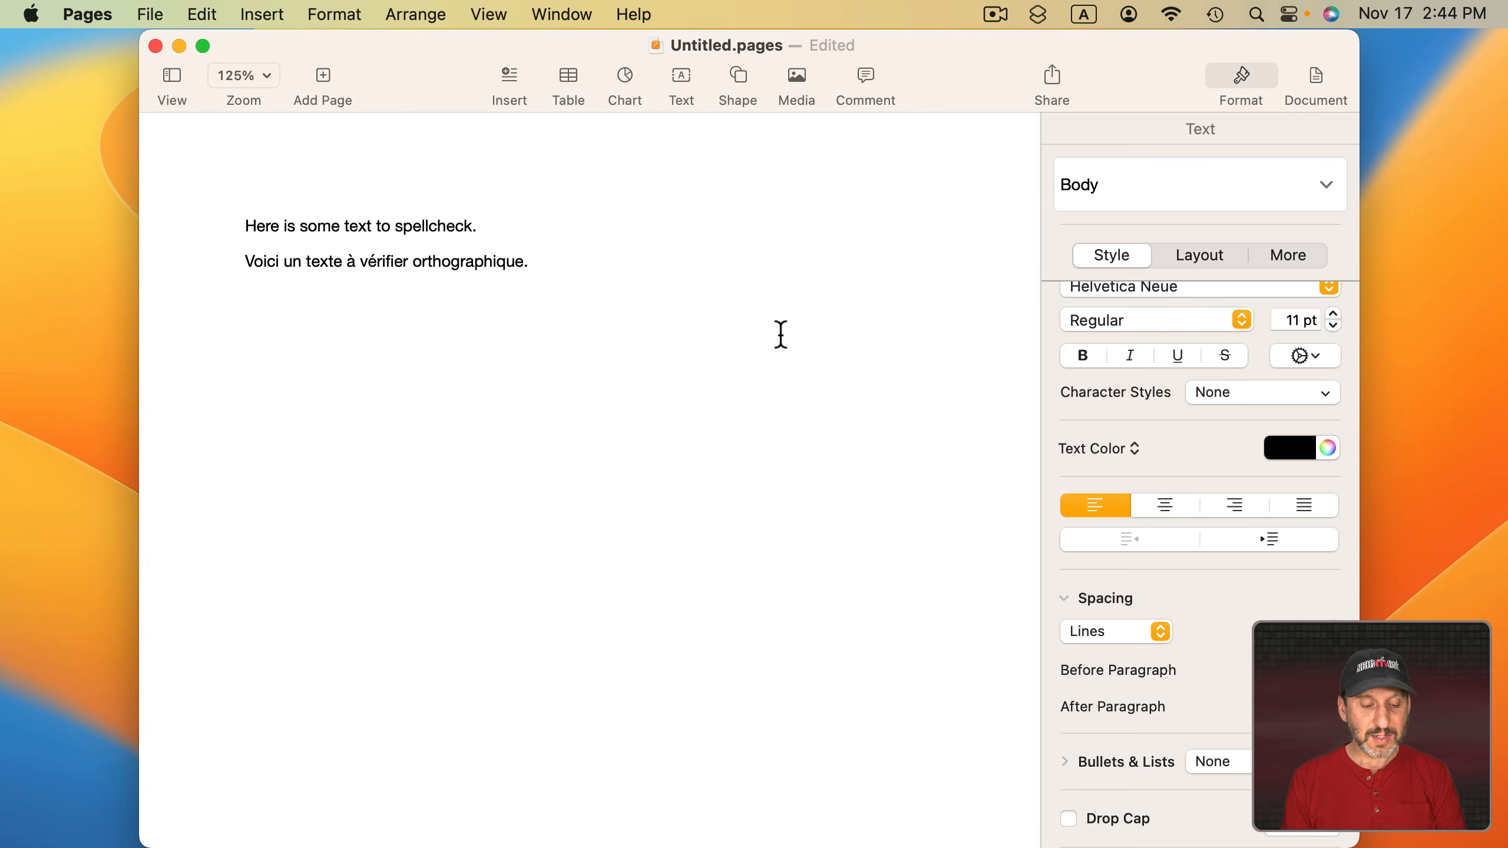
- Create a new document from the Blank template and set its input source to U.S
key(super+n)
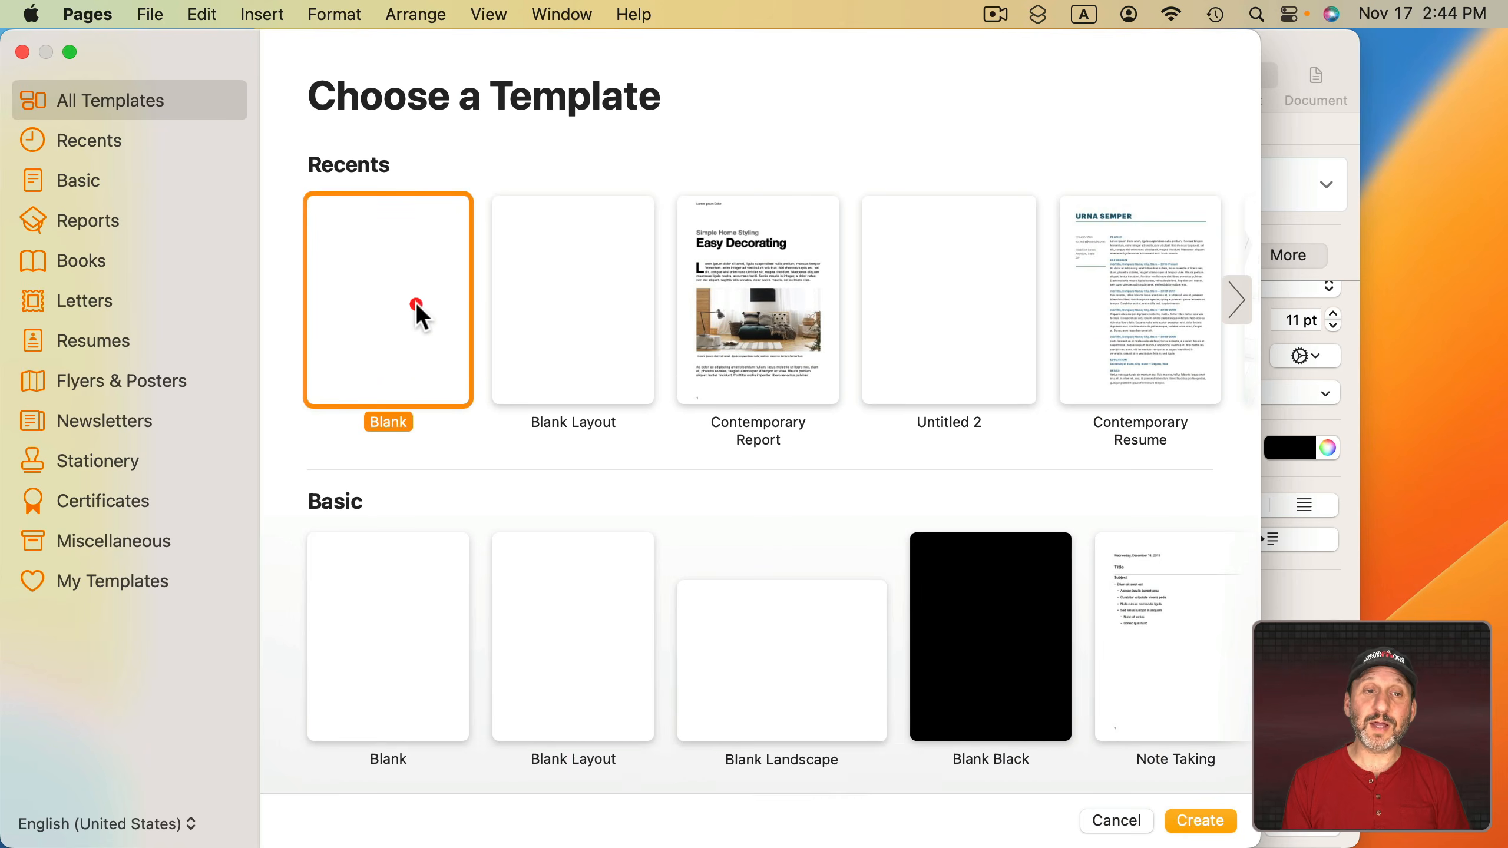
double_click(415, 301)
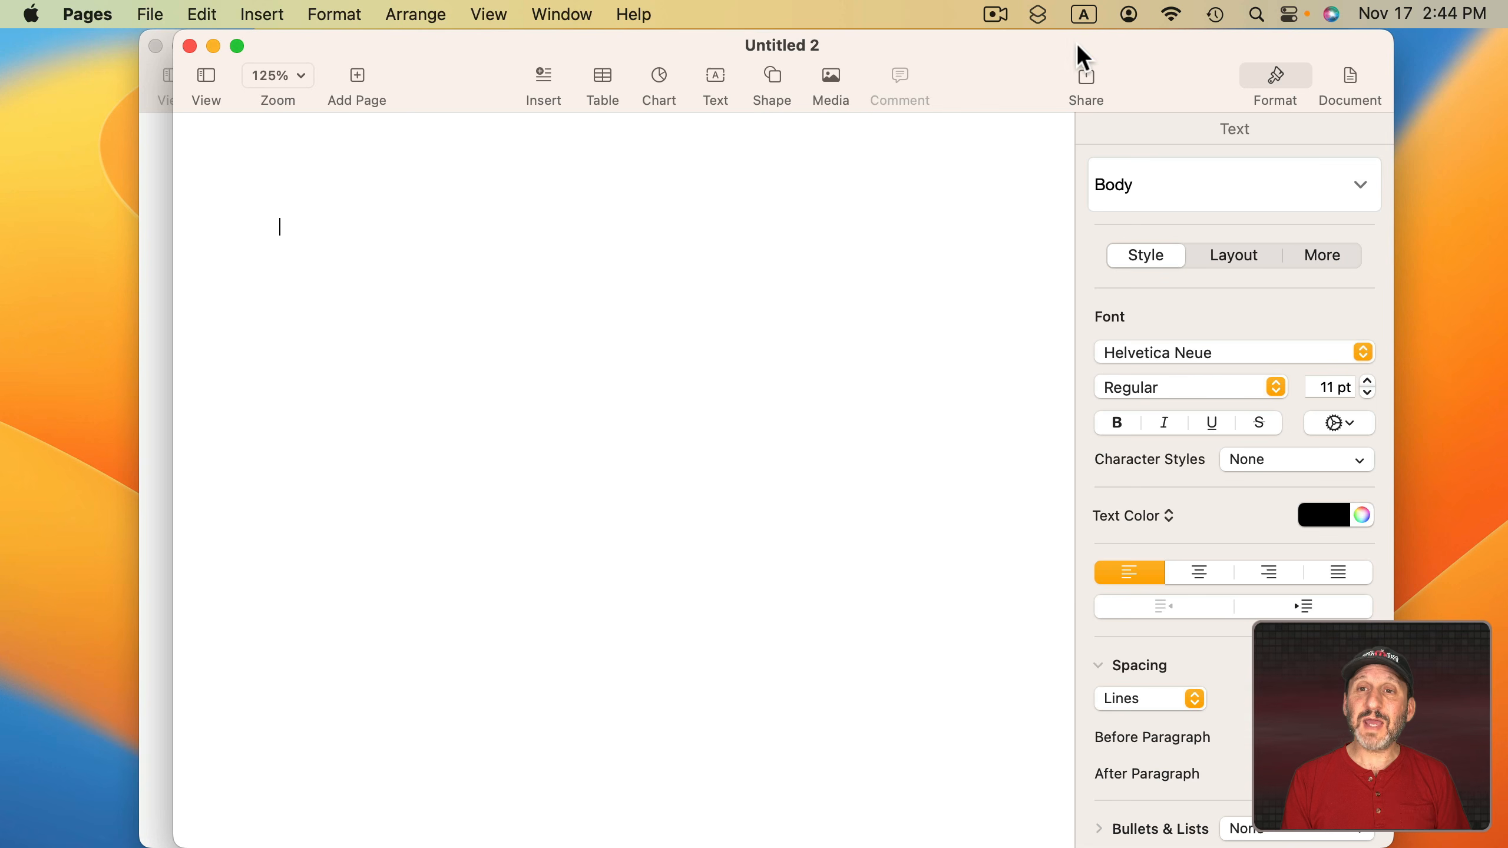
click(1090, 15)
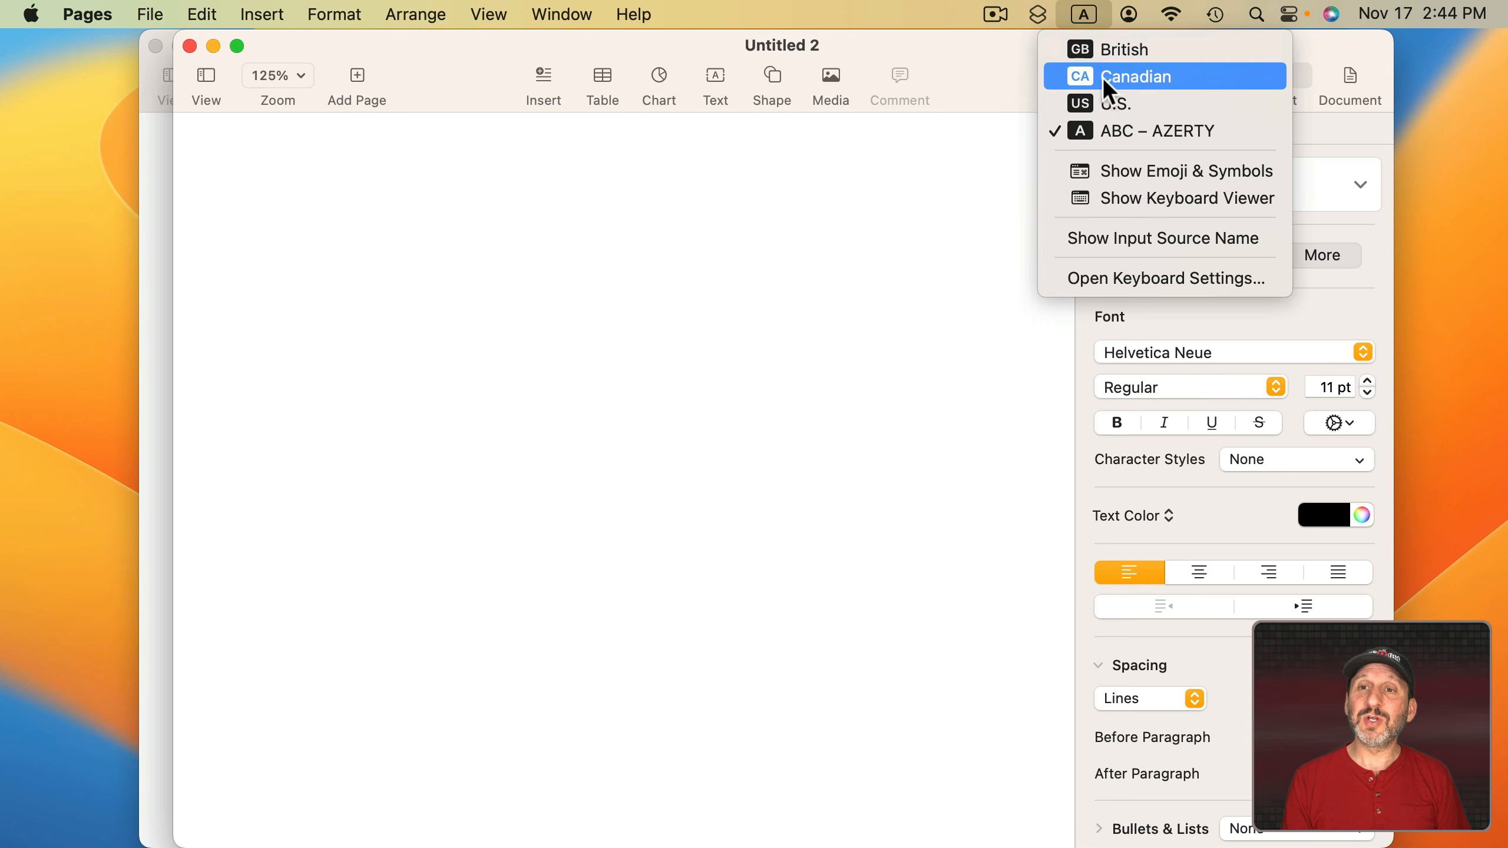
click(1108, 102)
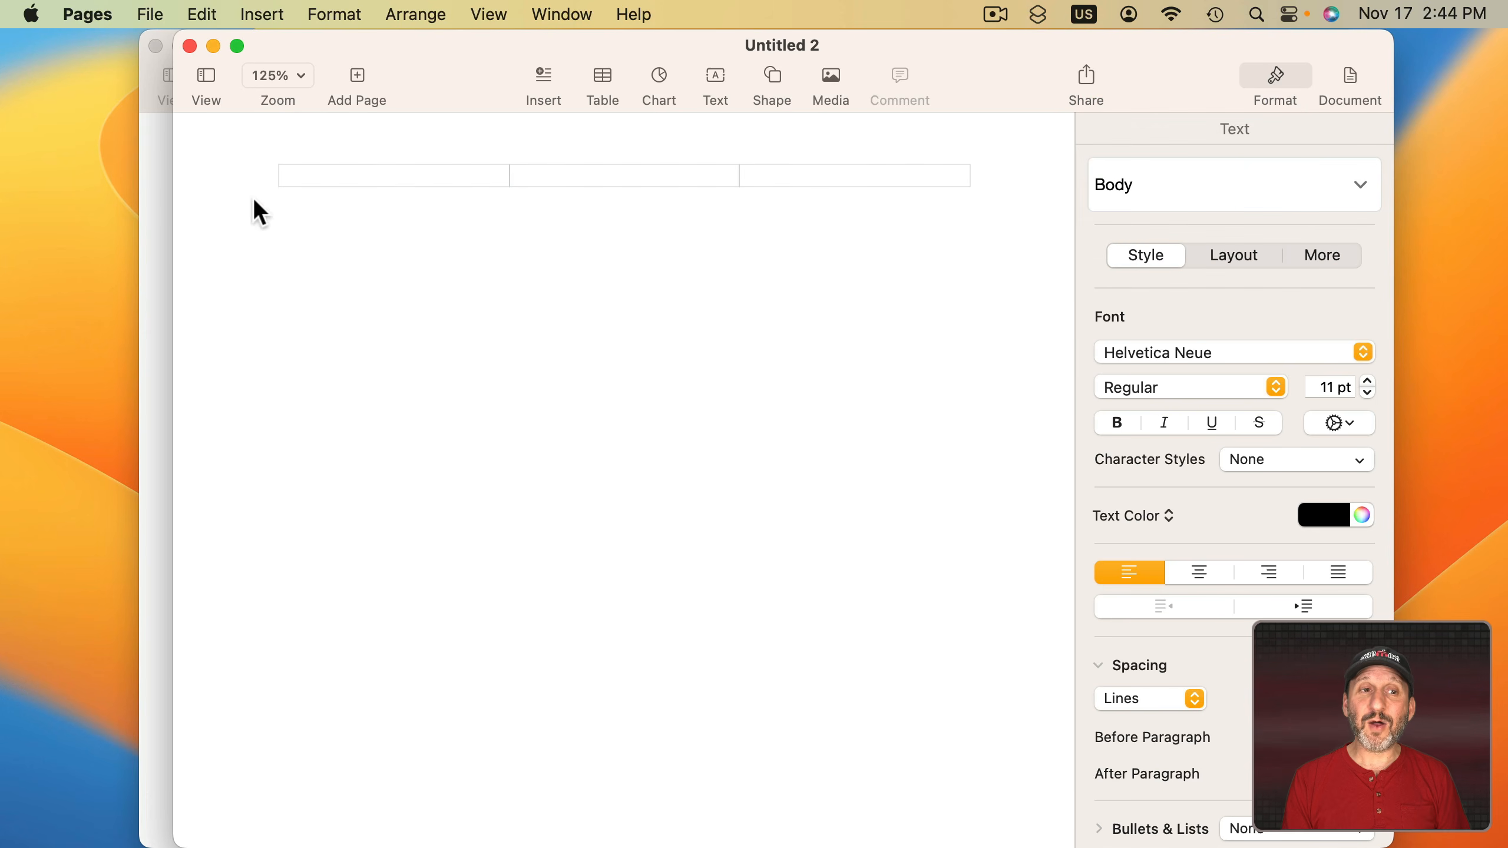
- Move the new document's window aside and switch between the two documents to compare their active input sources
drag(276, 52, 306, 111)
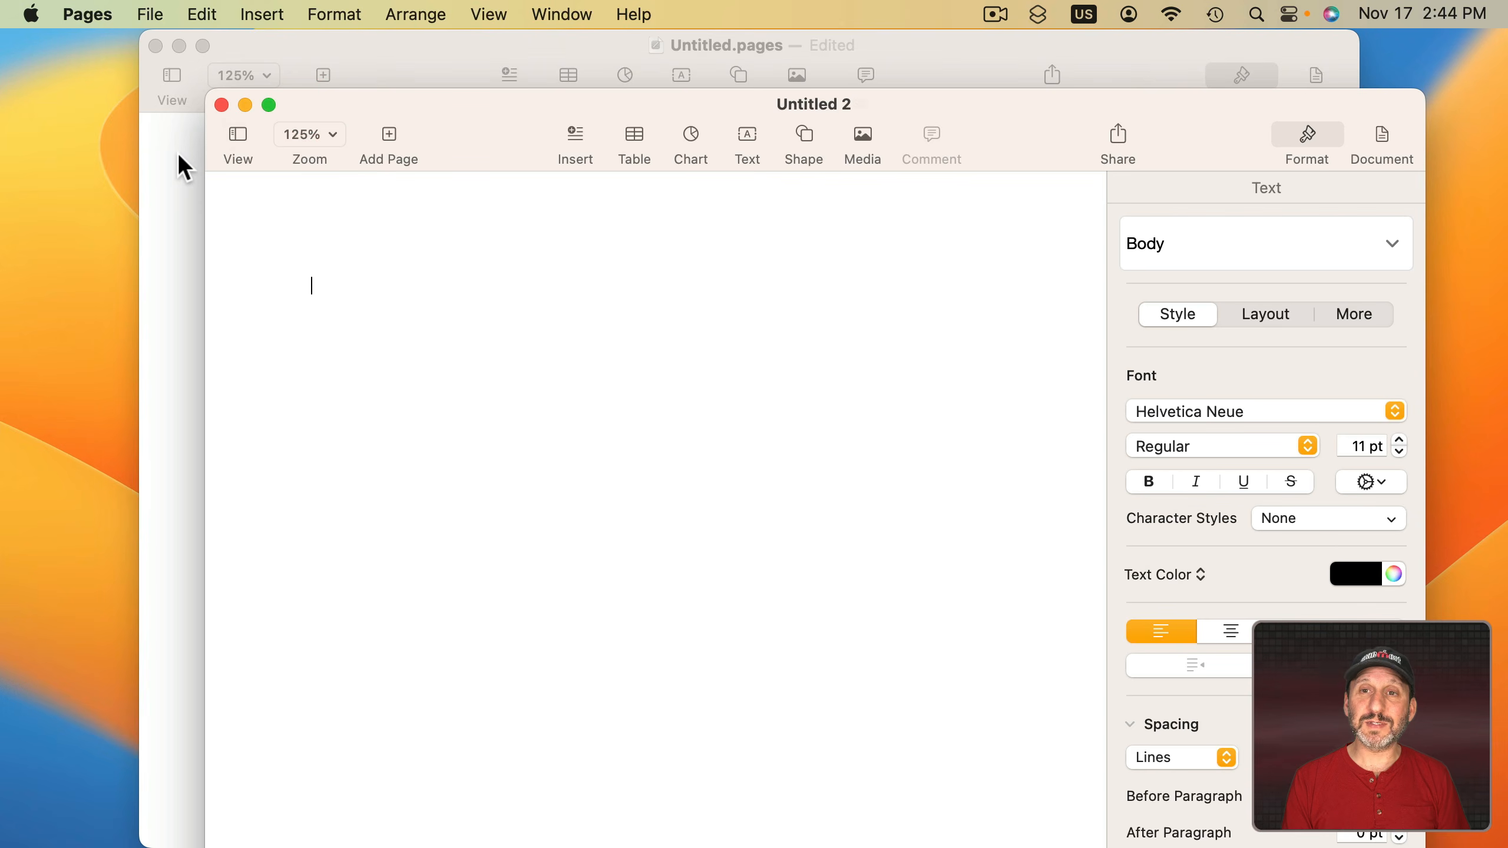
click(178, 159)
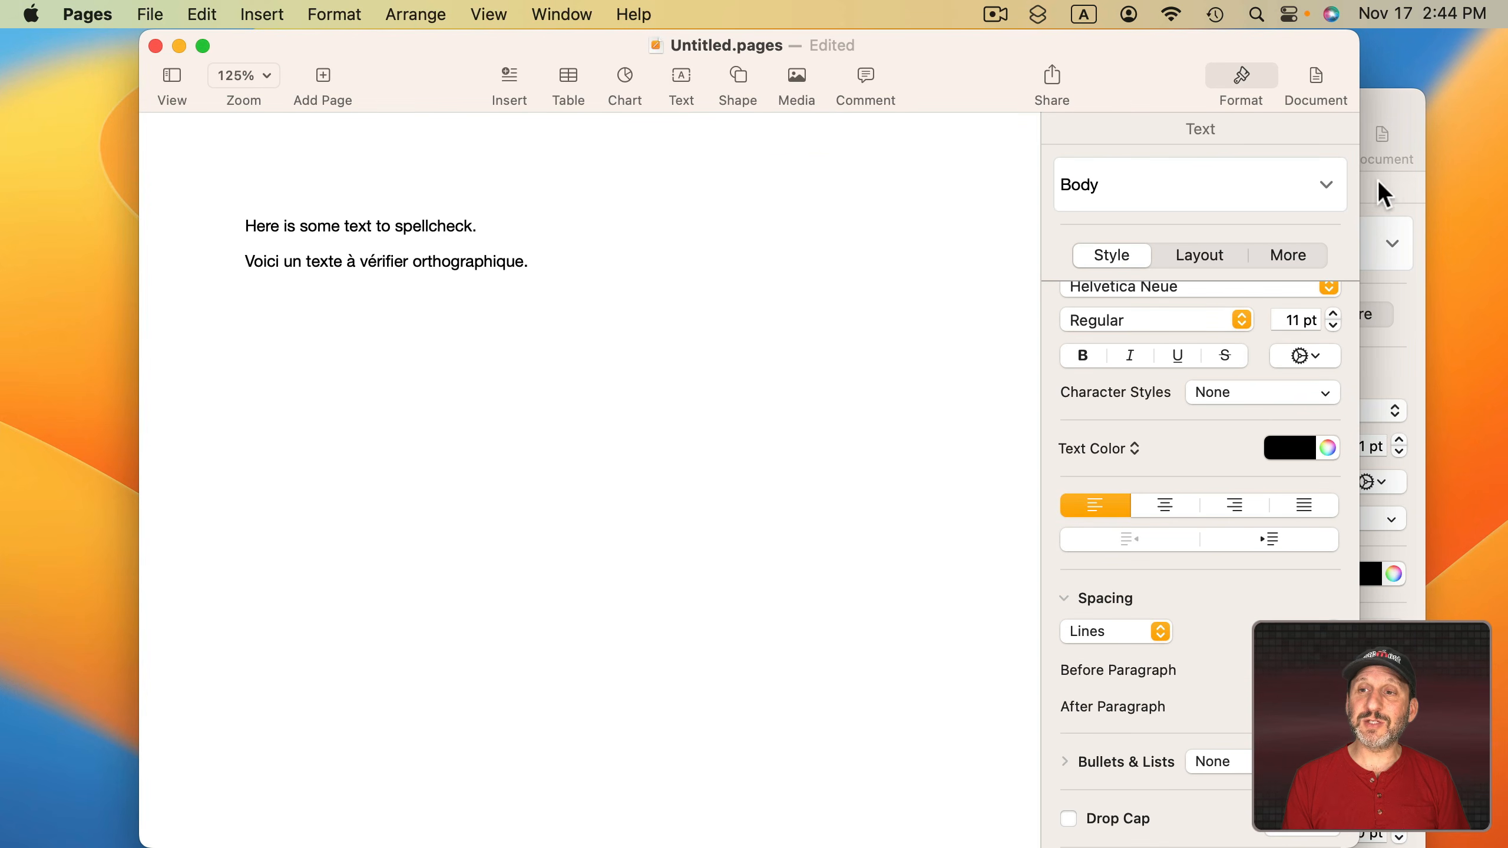
click(1408, 195)
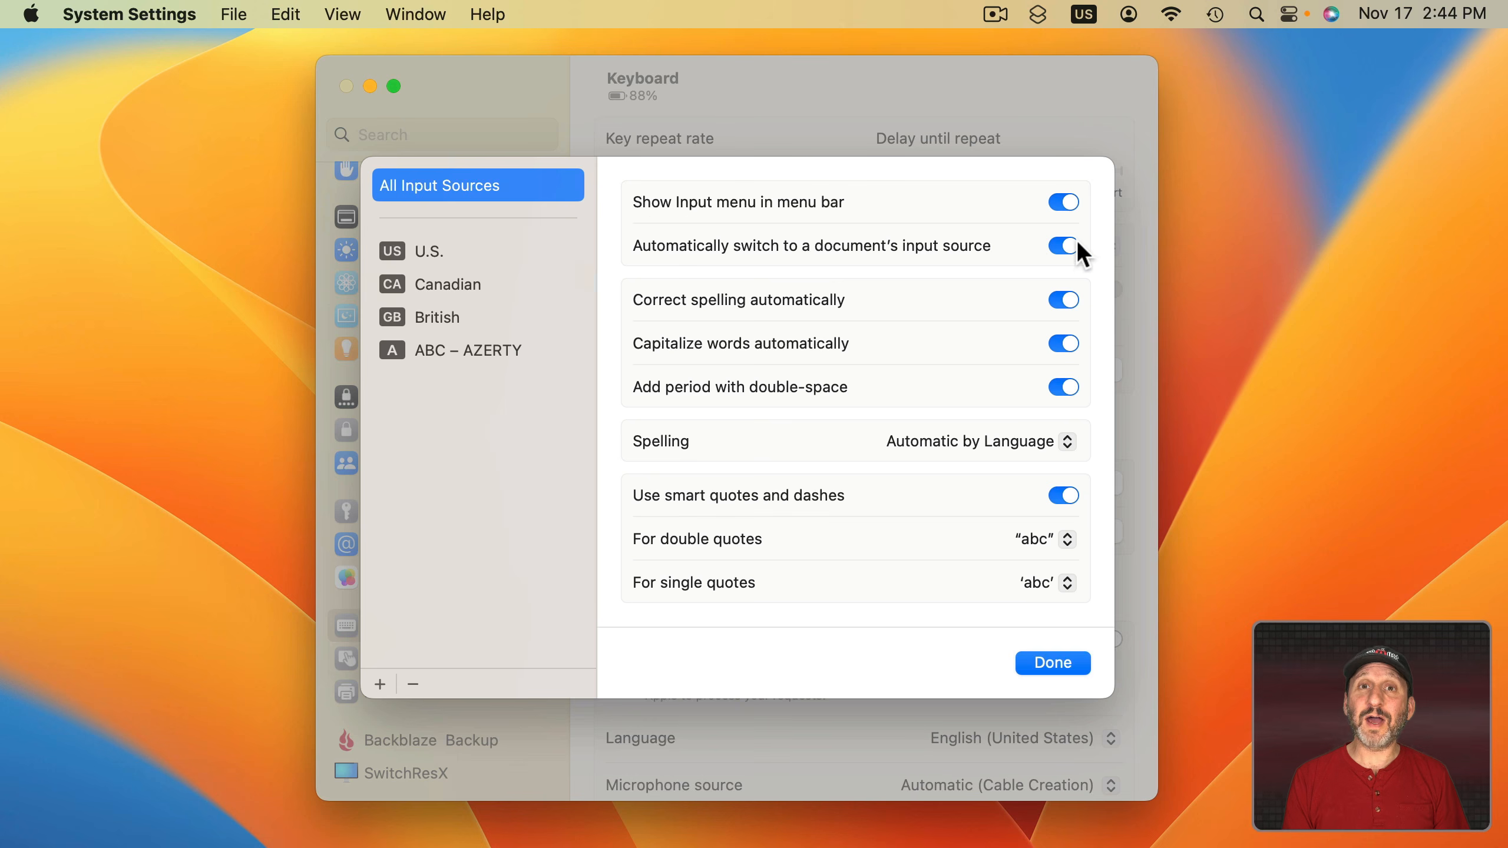
- Turn off automatic switching to a document's input source and set the system spelling language to U.S. English
click(1064, 246)
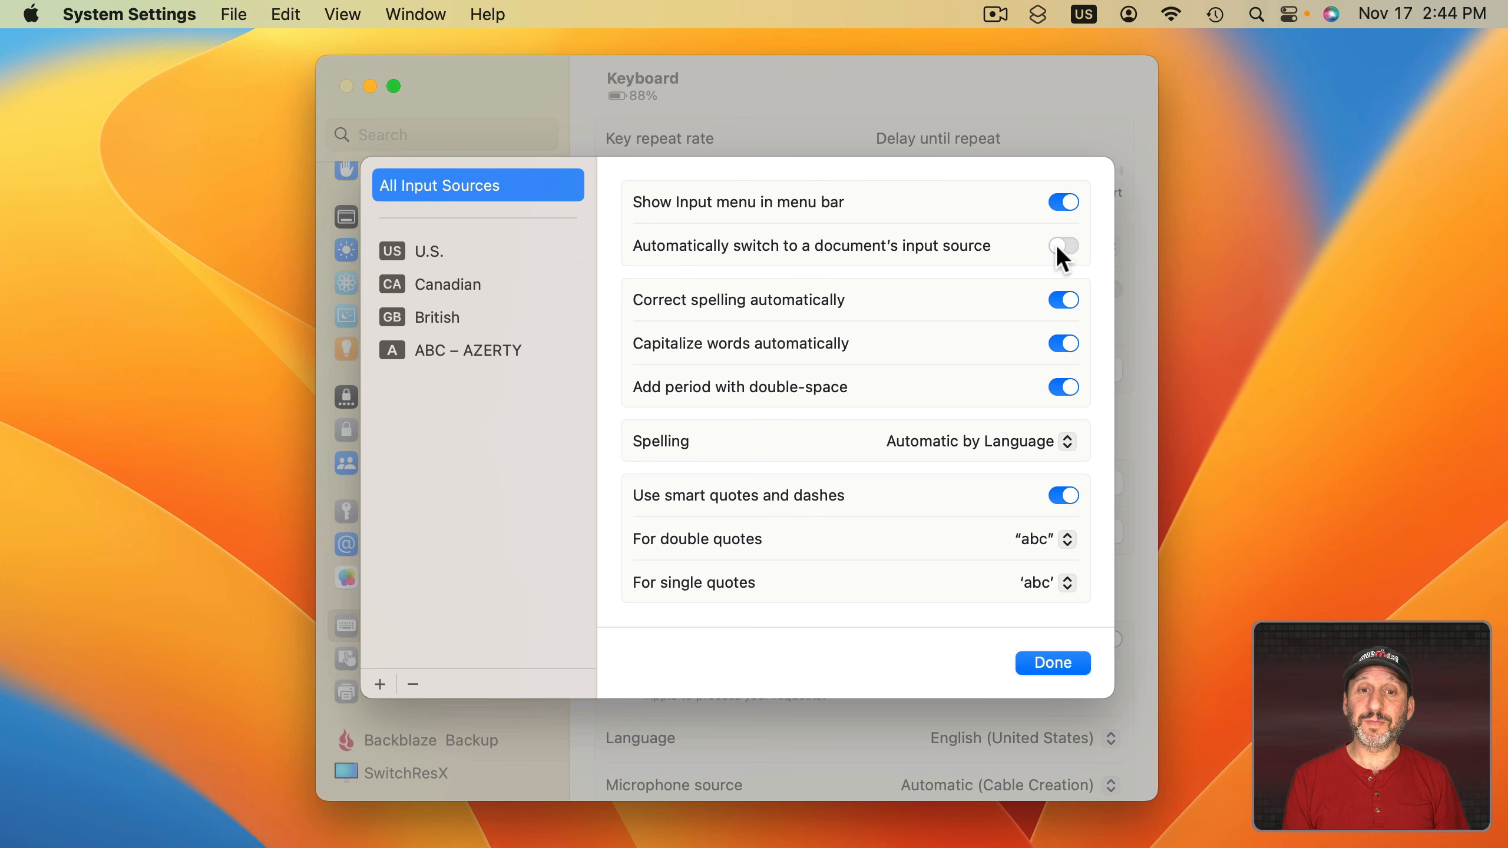
click(953, 441)
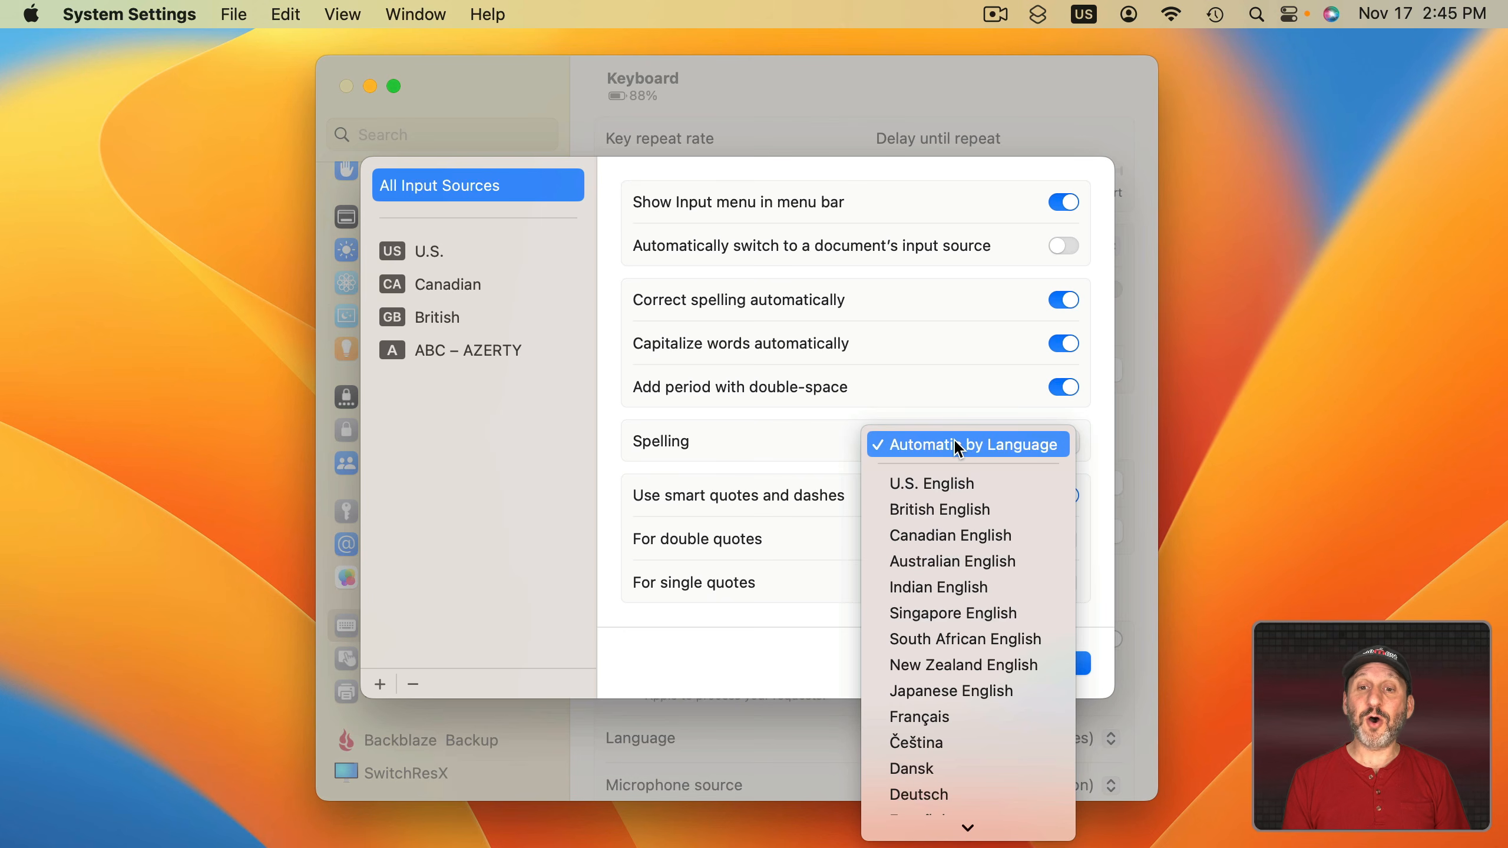
click(950, 482)
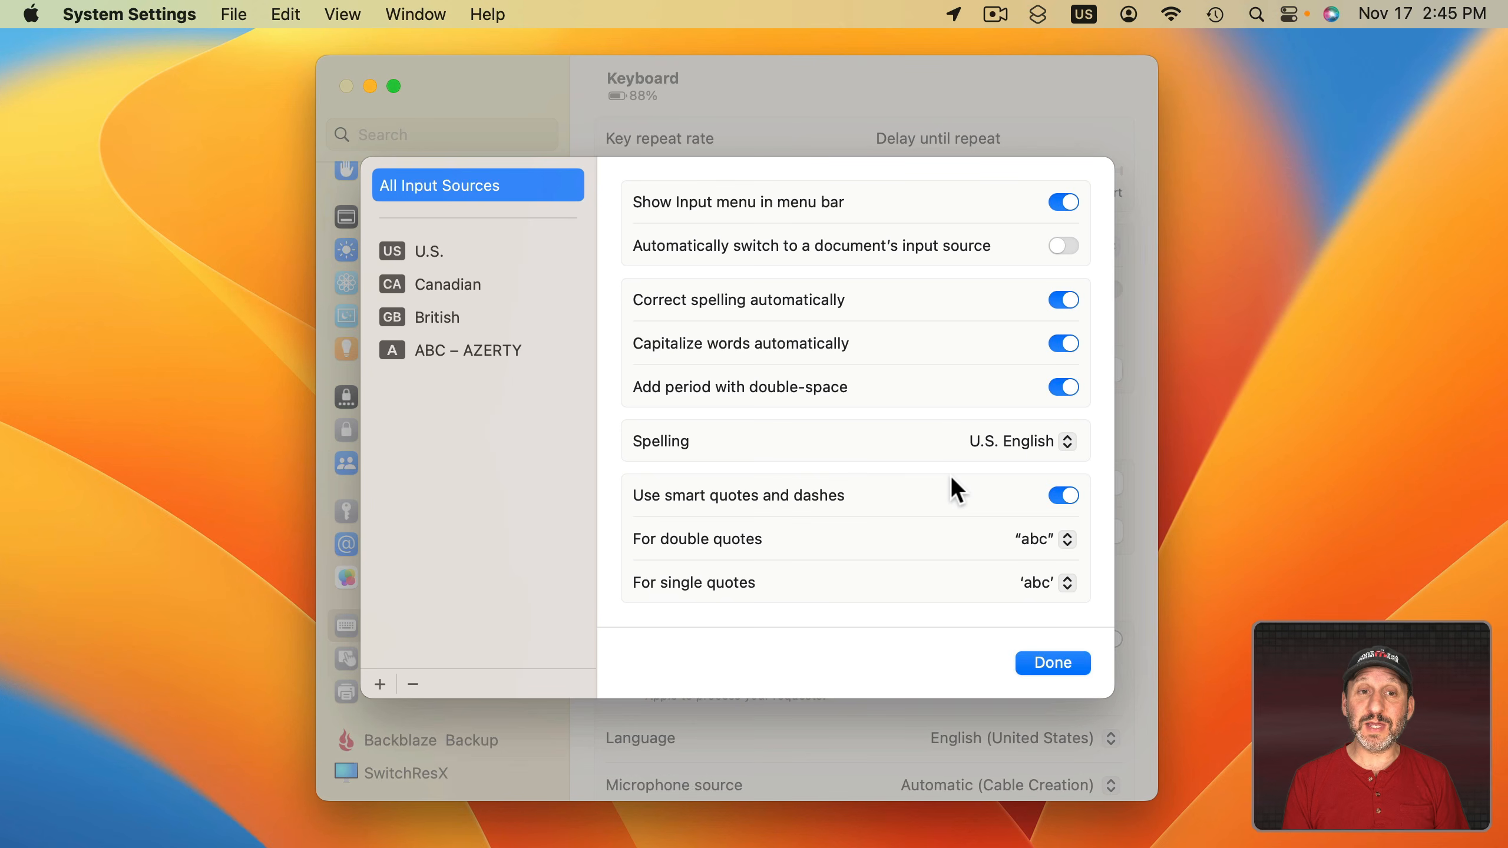
- Switch to Pages, review its Spelling and Grammar window and commands, and hide the app
click(1016, 809)
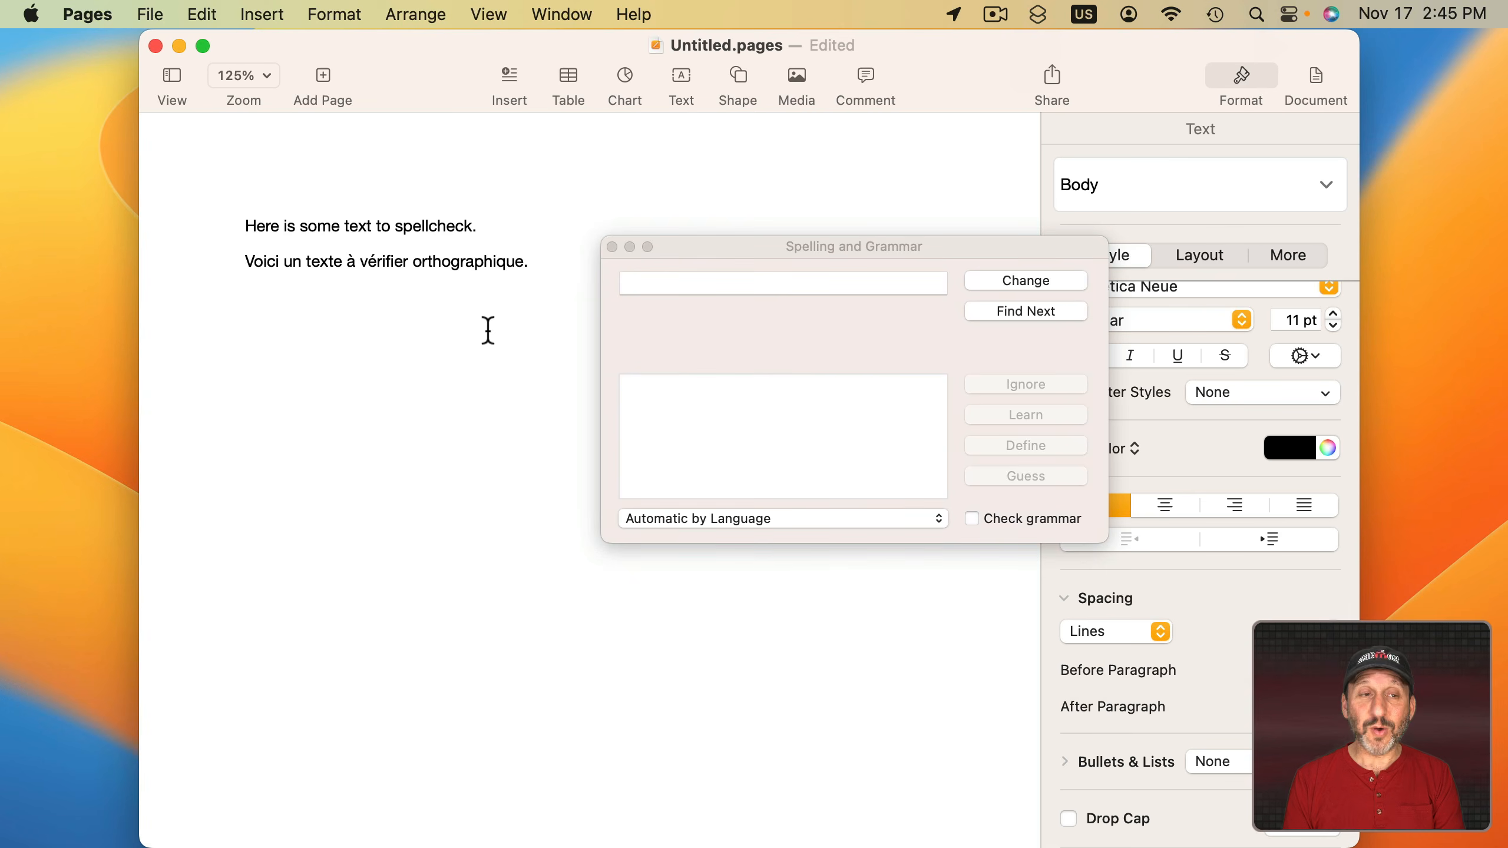
click(209, 15)
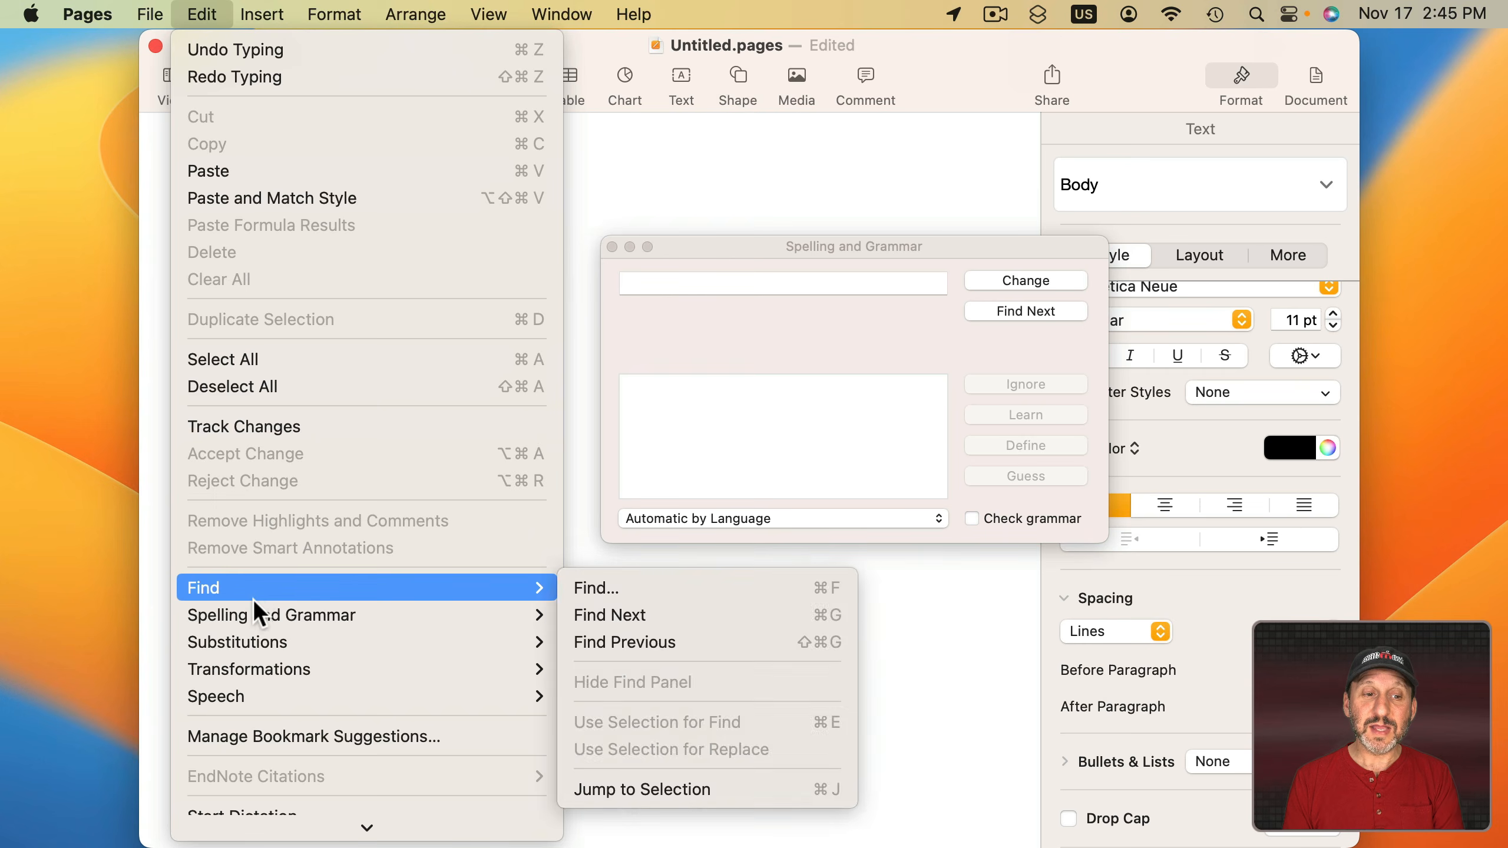
mouse_move(361, 612)
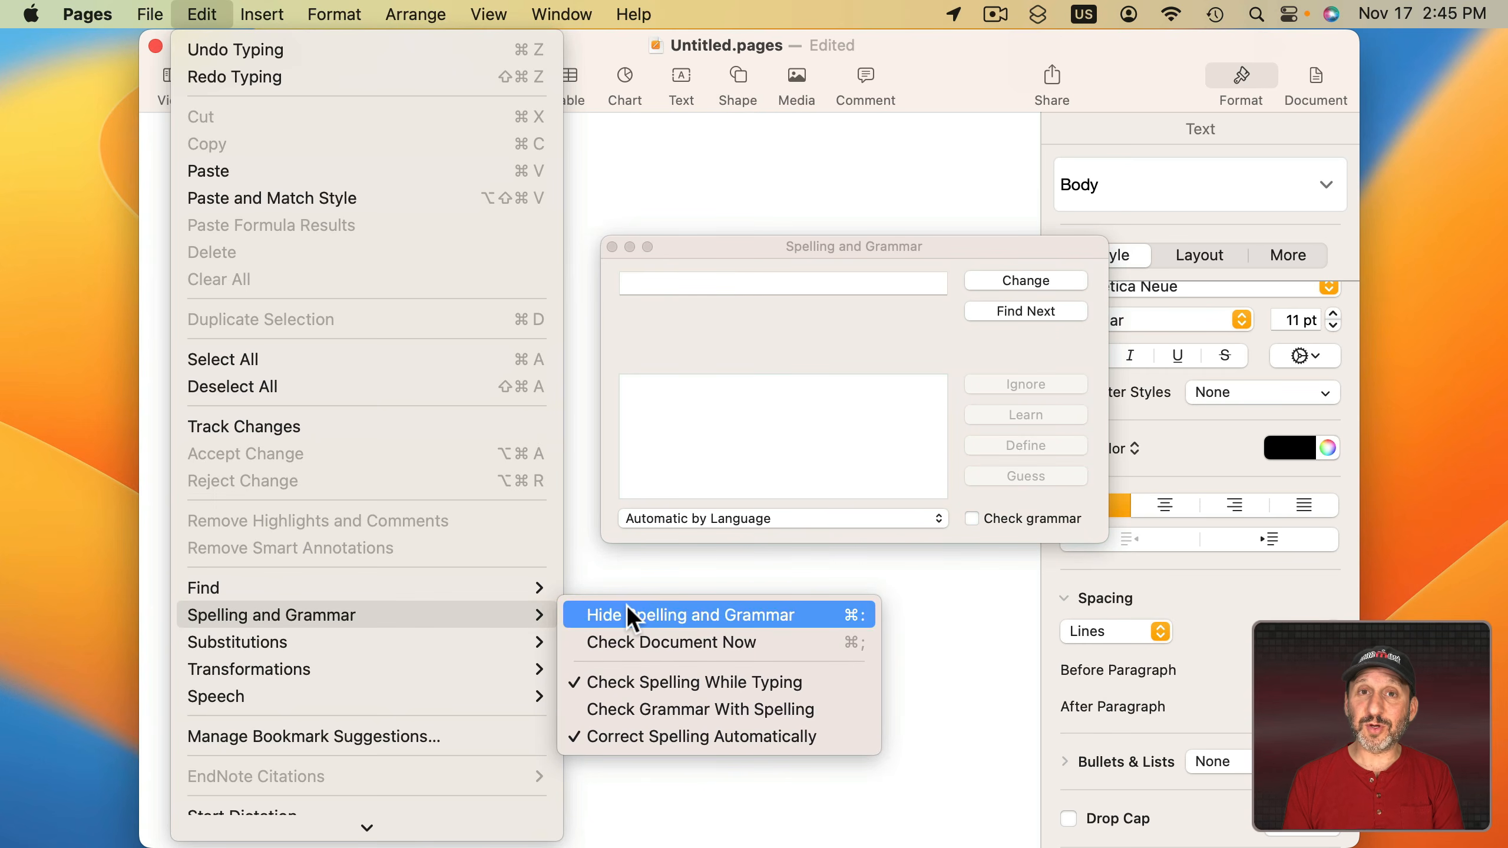
click(728, 306)
key(super+h)
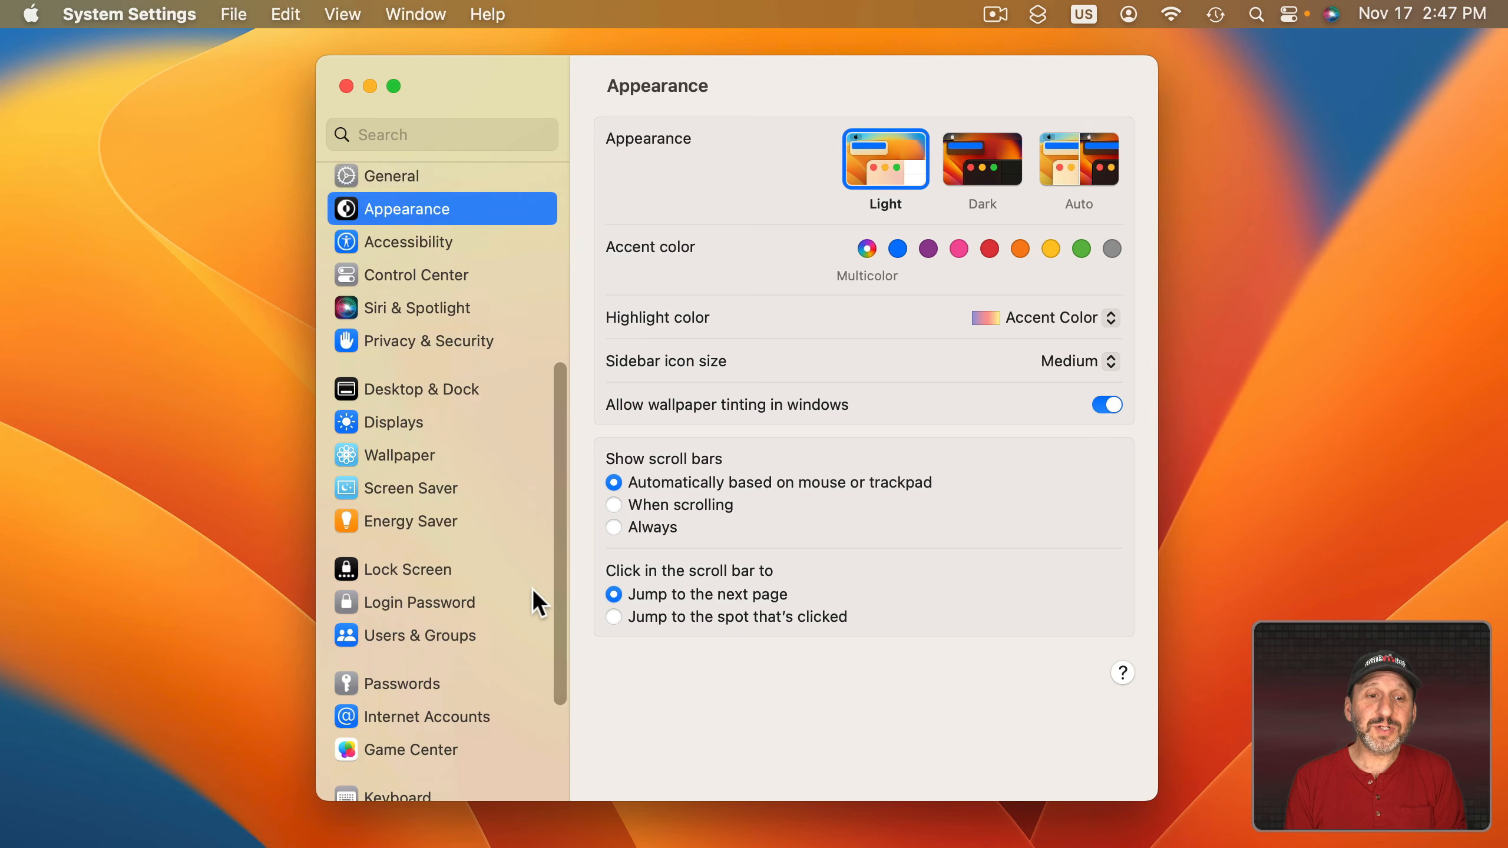
- Display the Input Sources shortcuts among the keyboard shortcuts in the Keyboard settings
scroll(530, 579, down, 5)
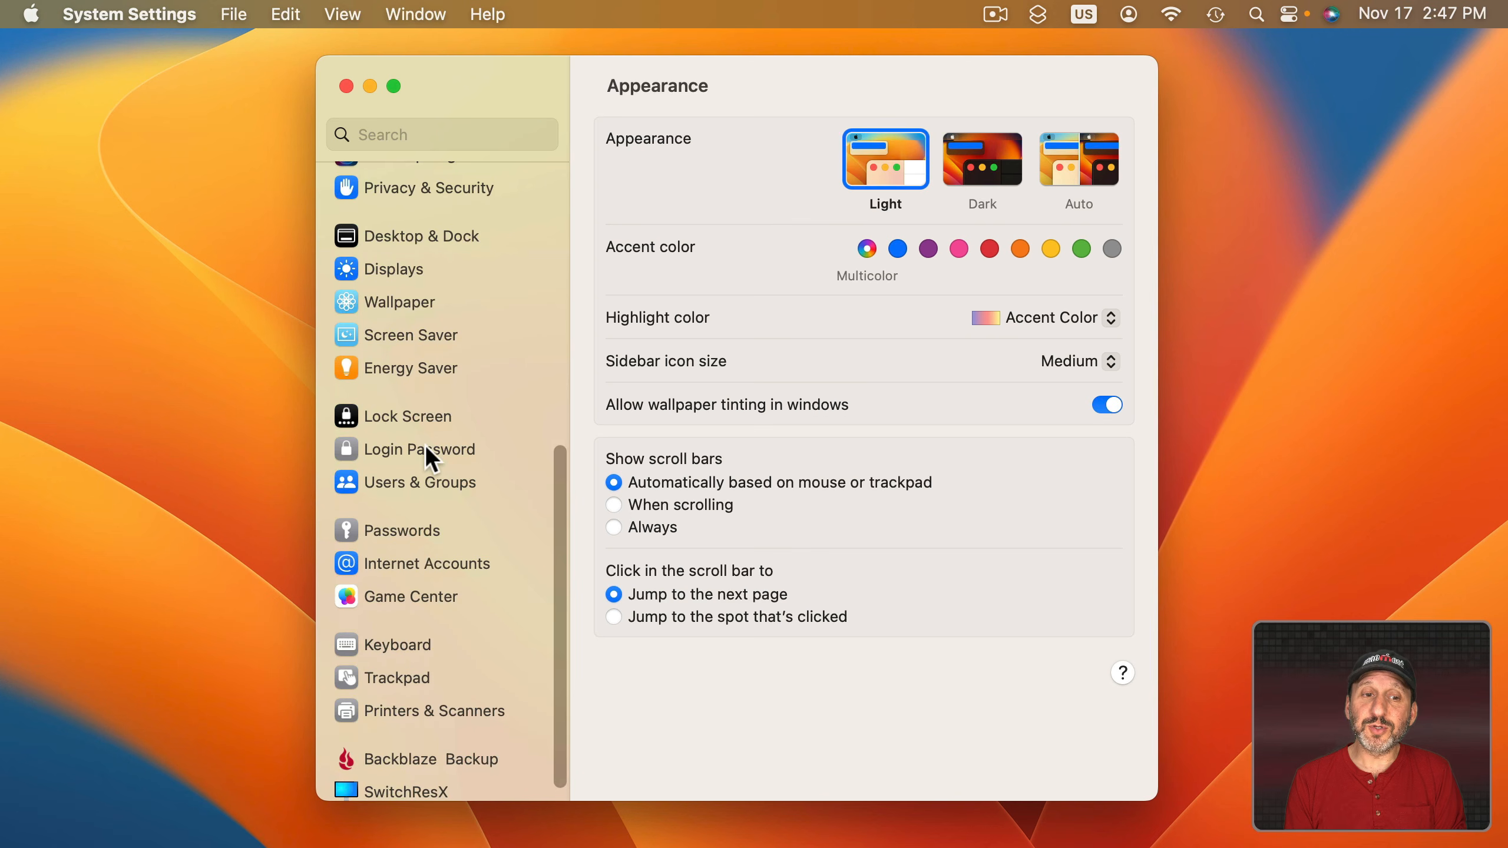
click(414, 646)
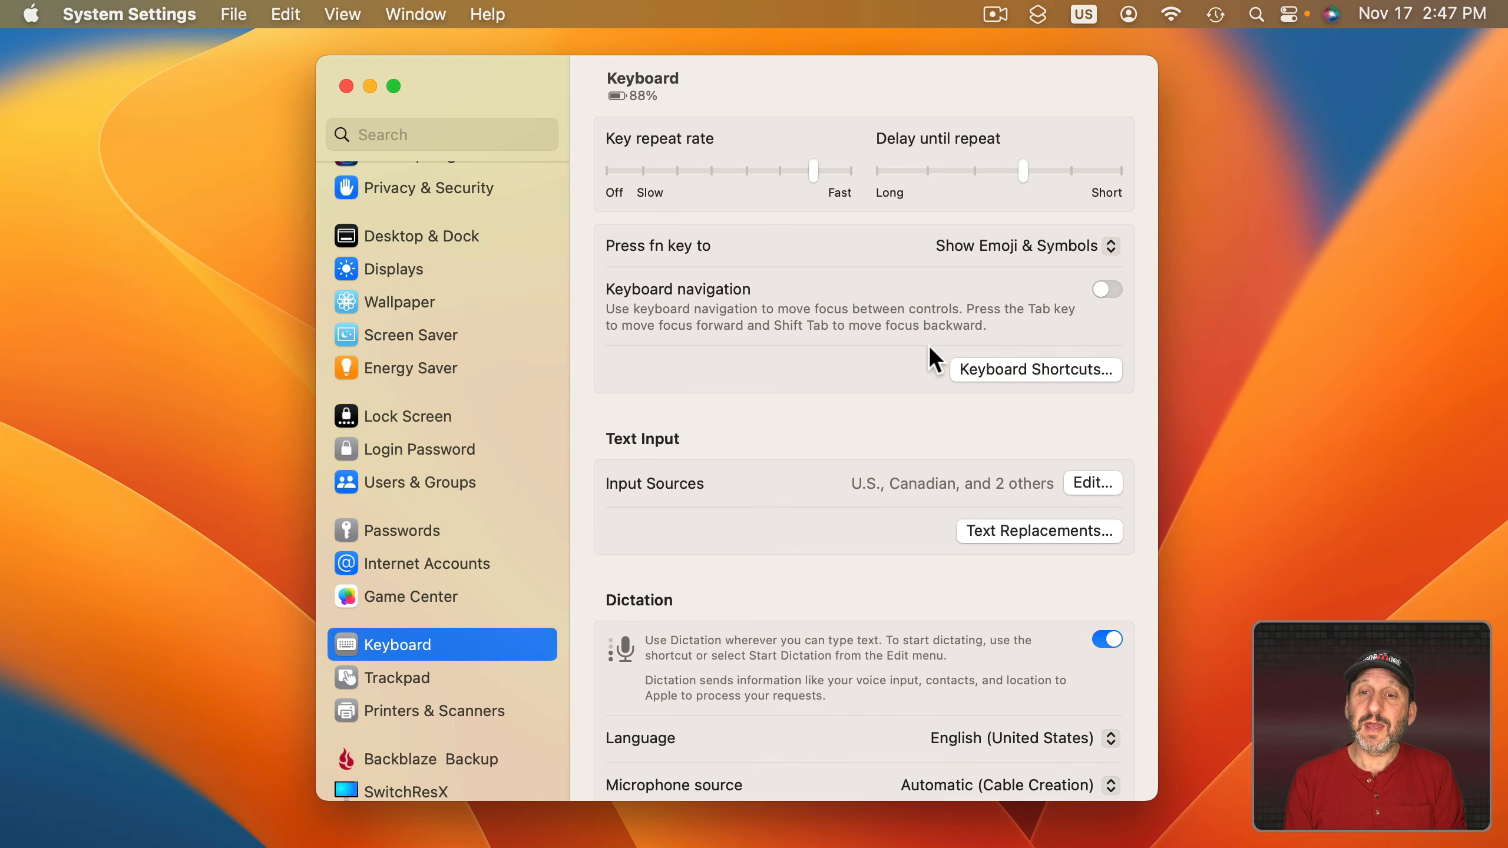
click(1027, 369)
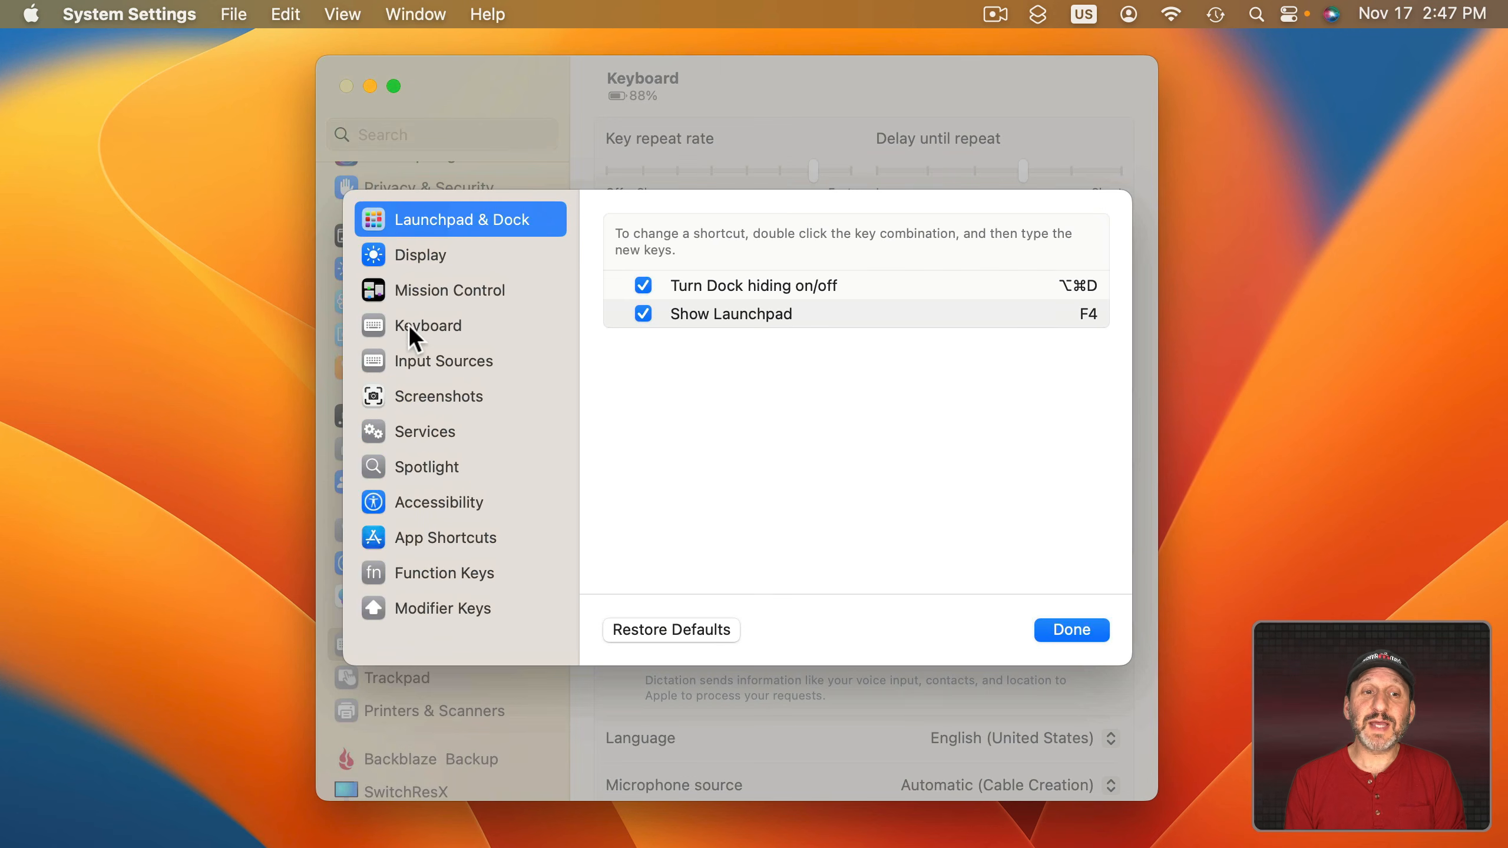
click(412, 357)
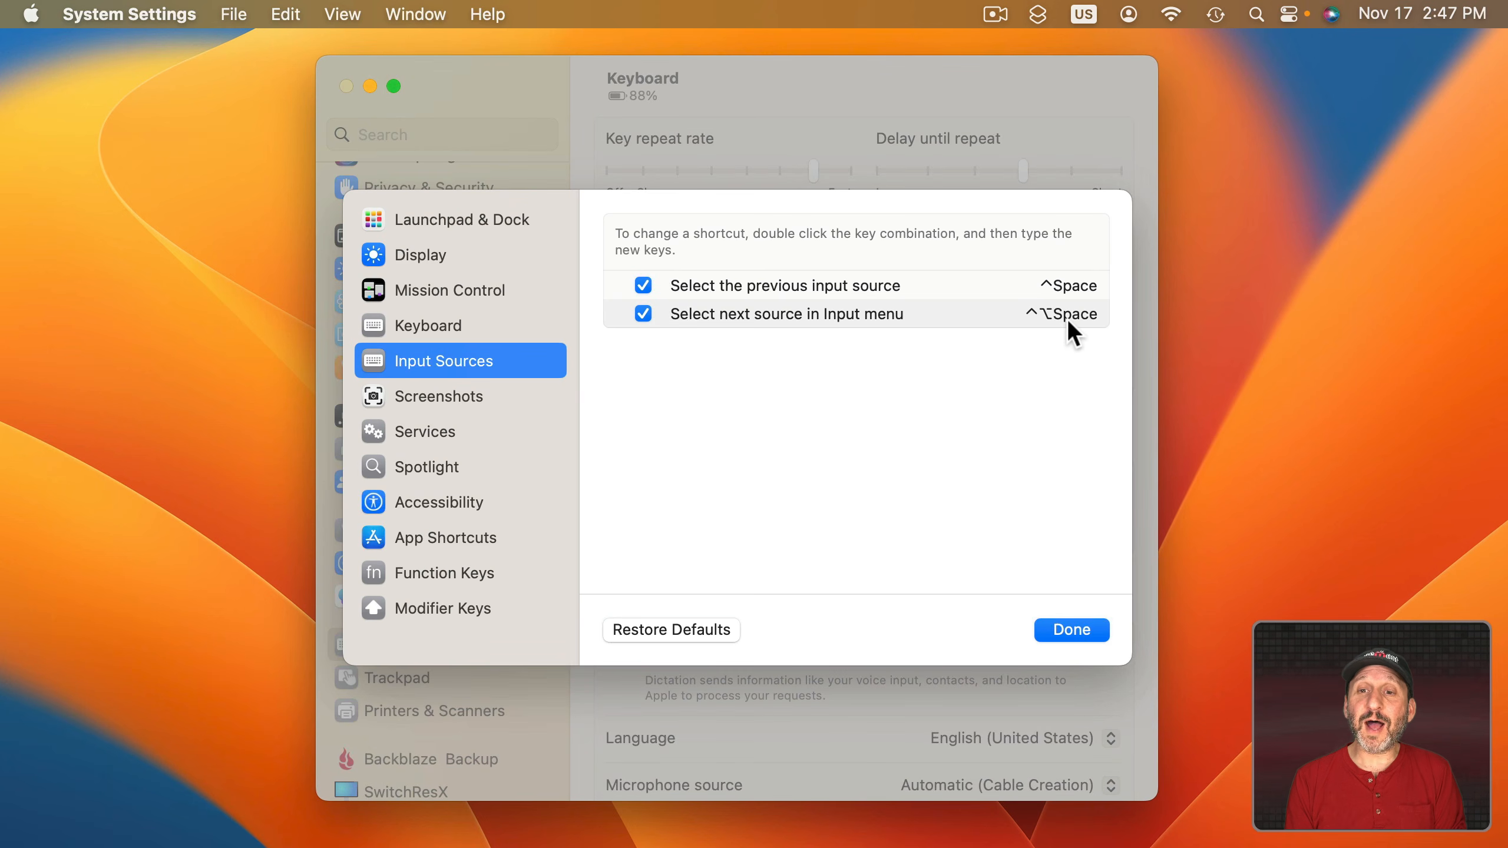
- Check the Input menu and cycle through the U.S., ABC – AZERTY, Canadian and British input sources with the previous-source shortcut
click(1084, 21)
click(1087, 10)
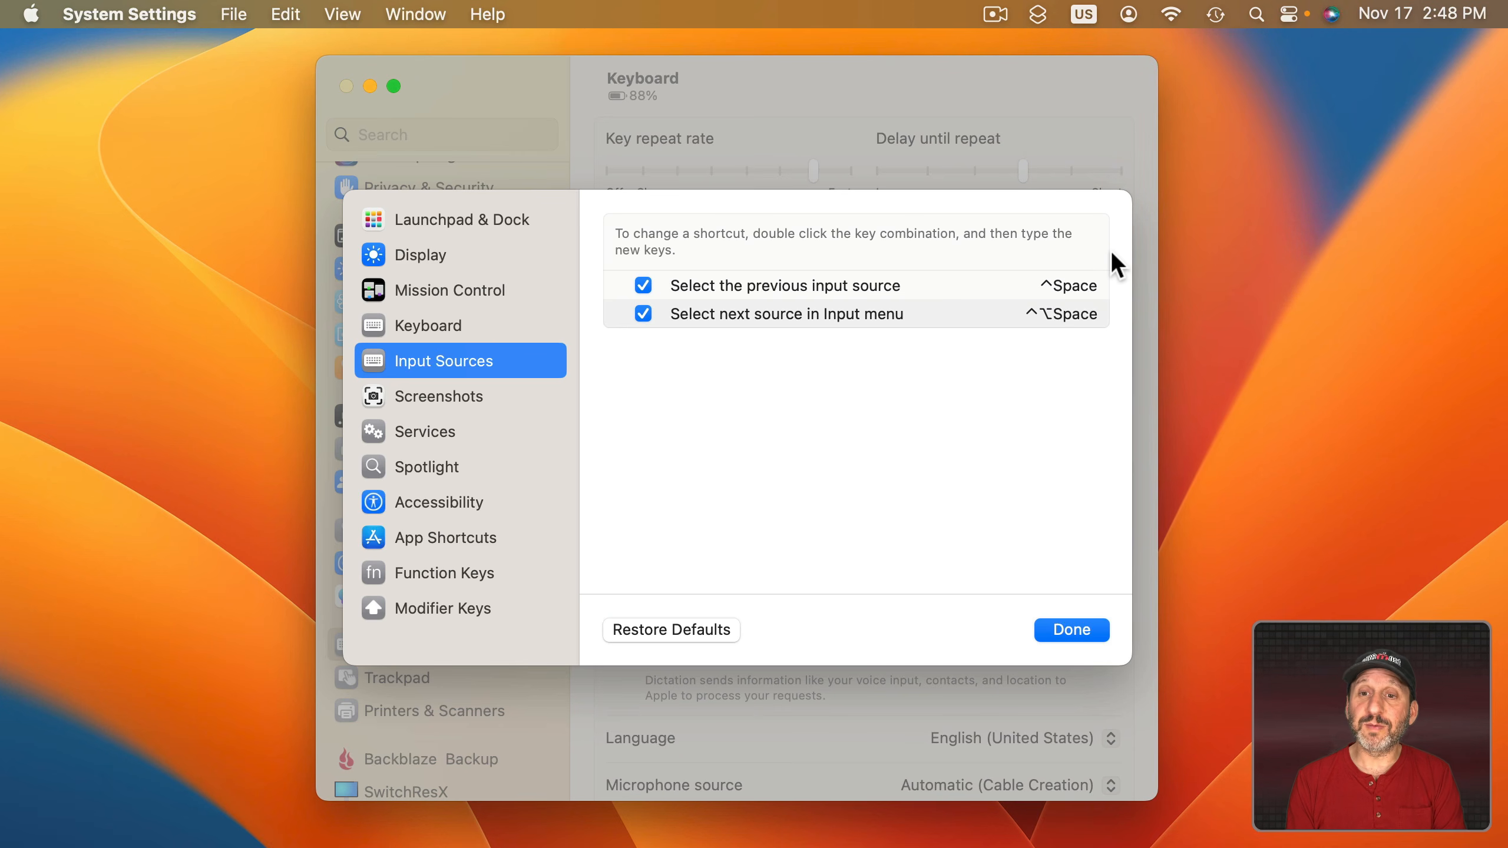
key(ctrl+space)
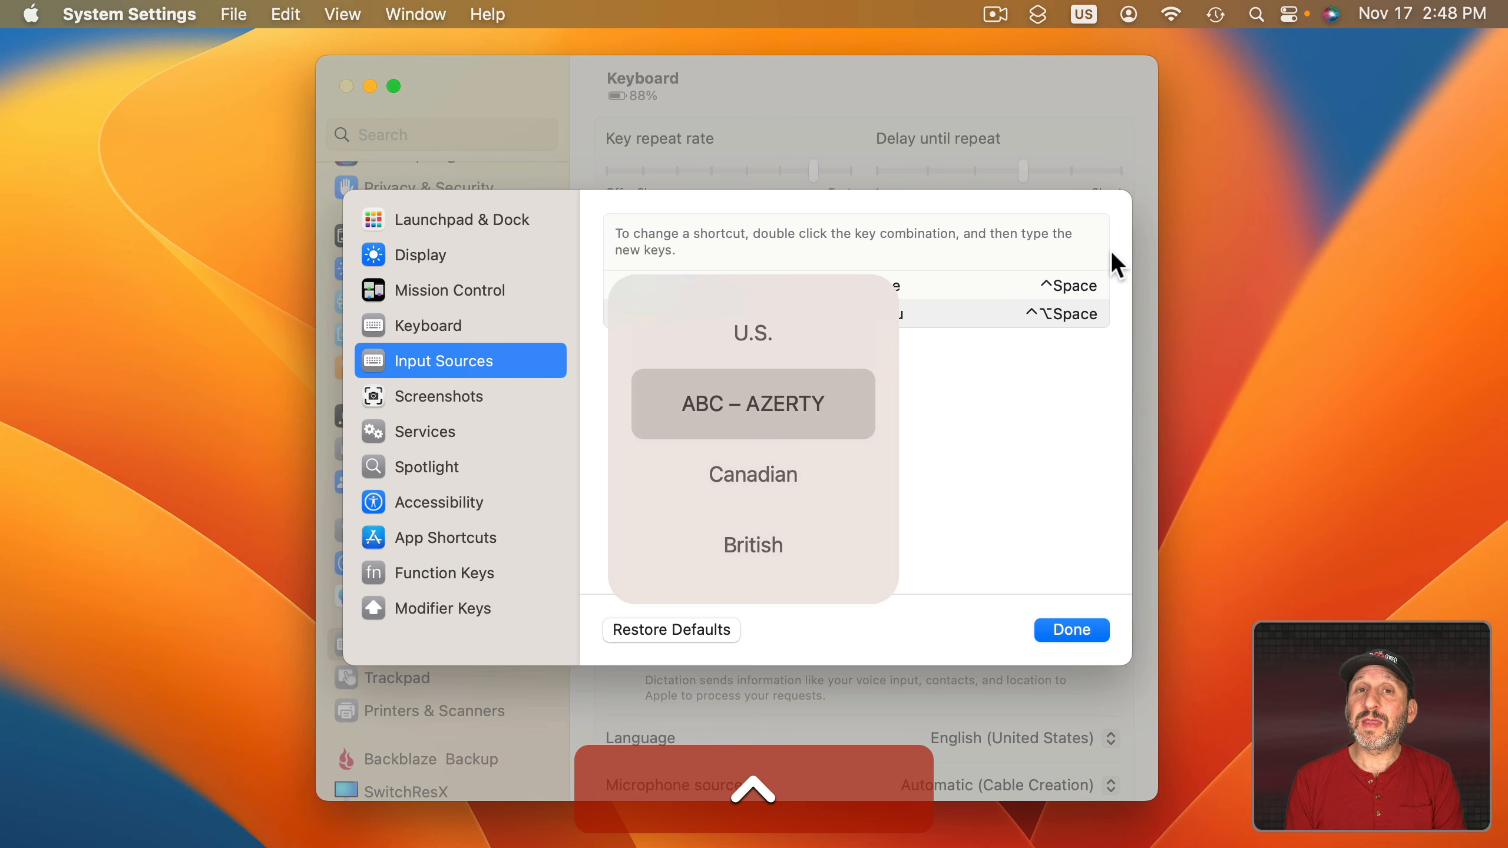
key(ctrl+space)
key(ctrl+space)
key(ctrl+space)
key(ctrl+space)
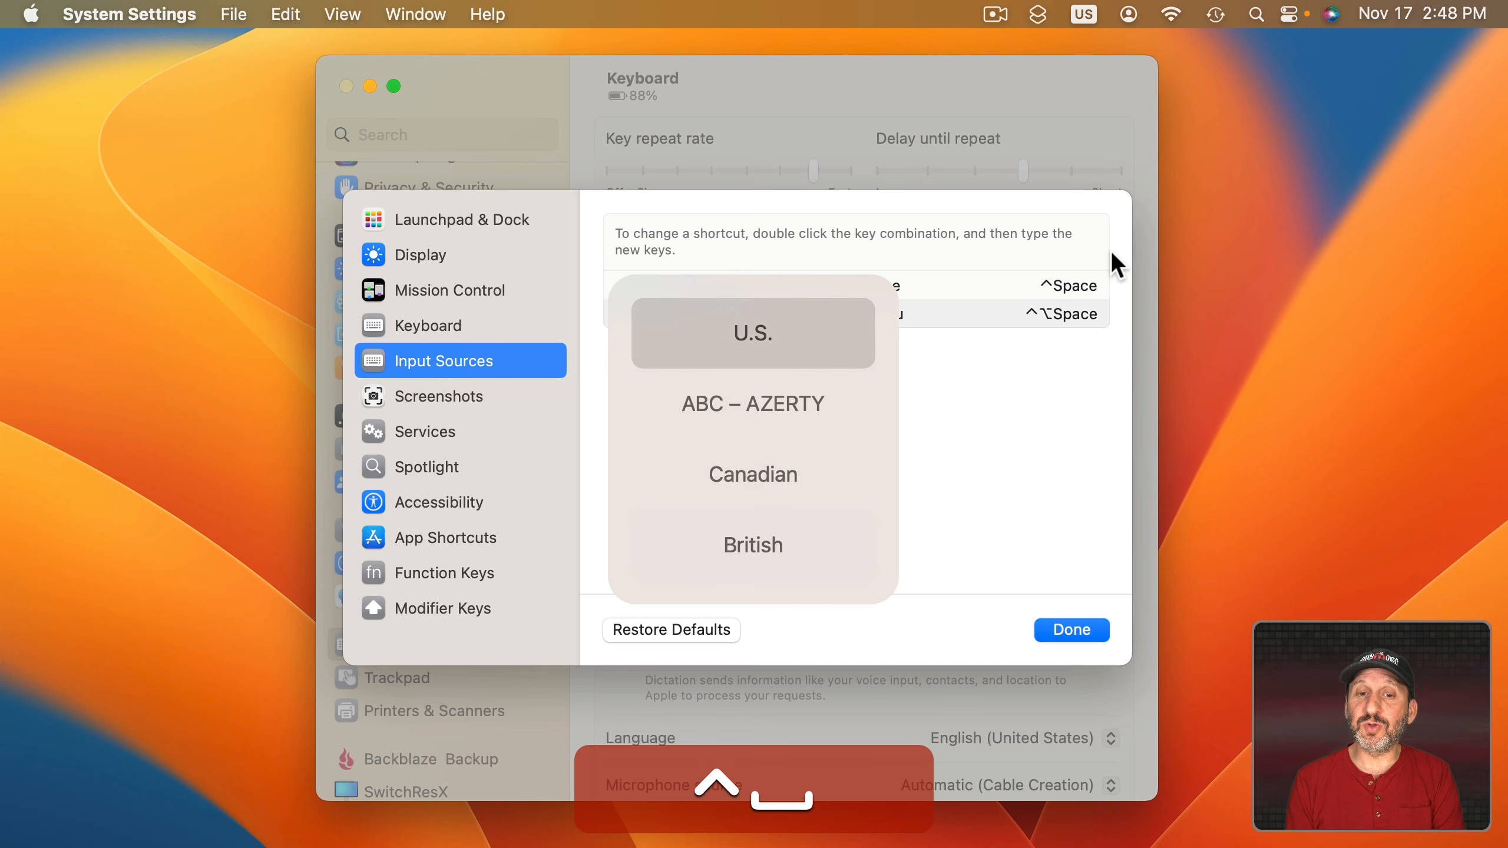
key(ctrl+space)
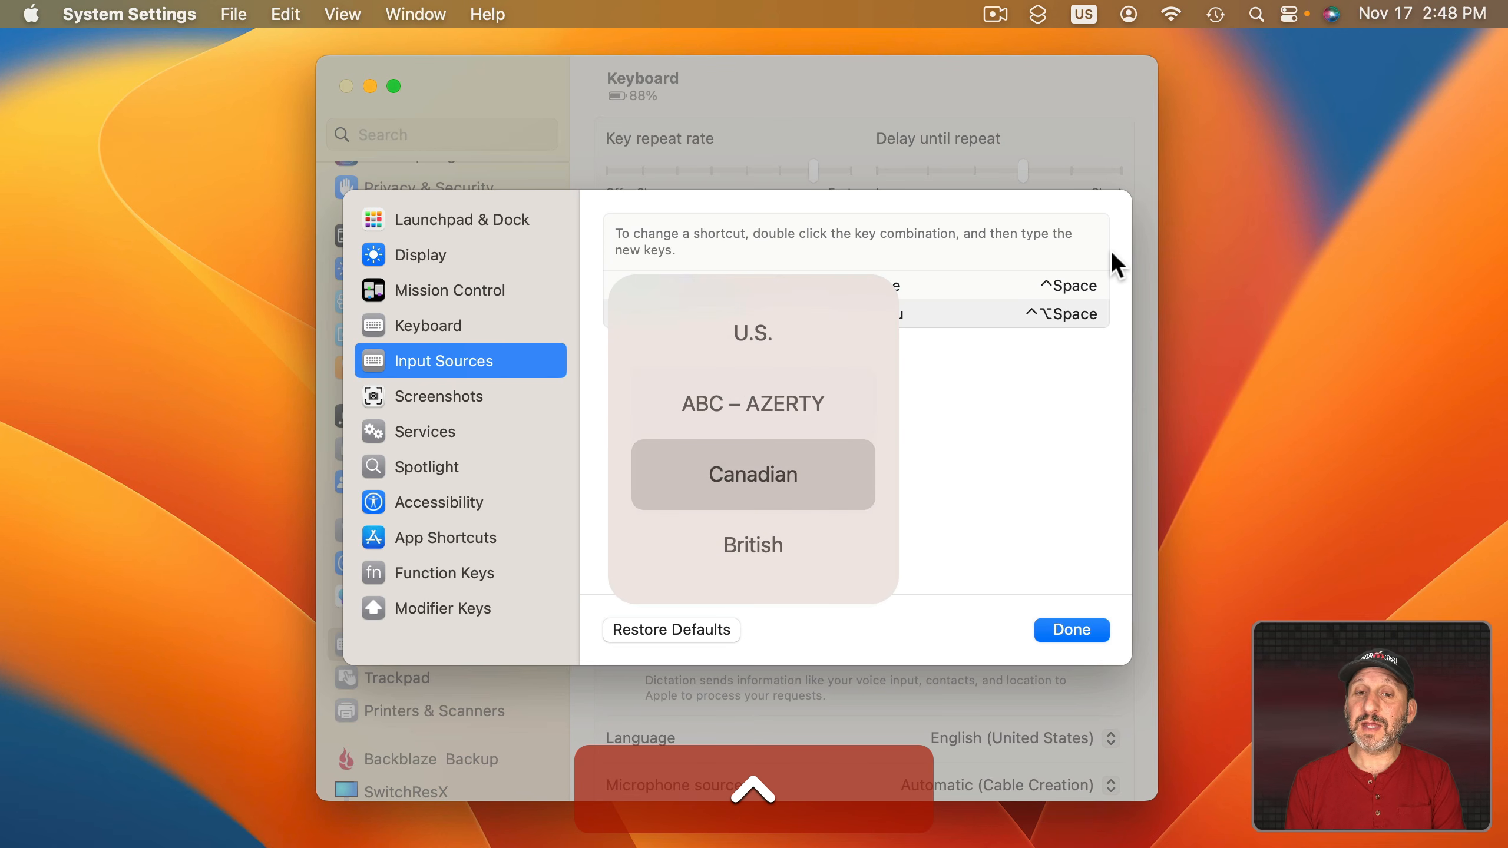